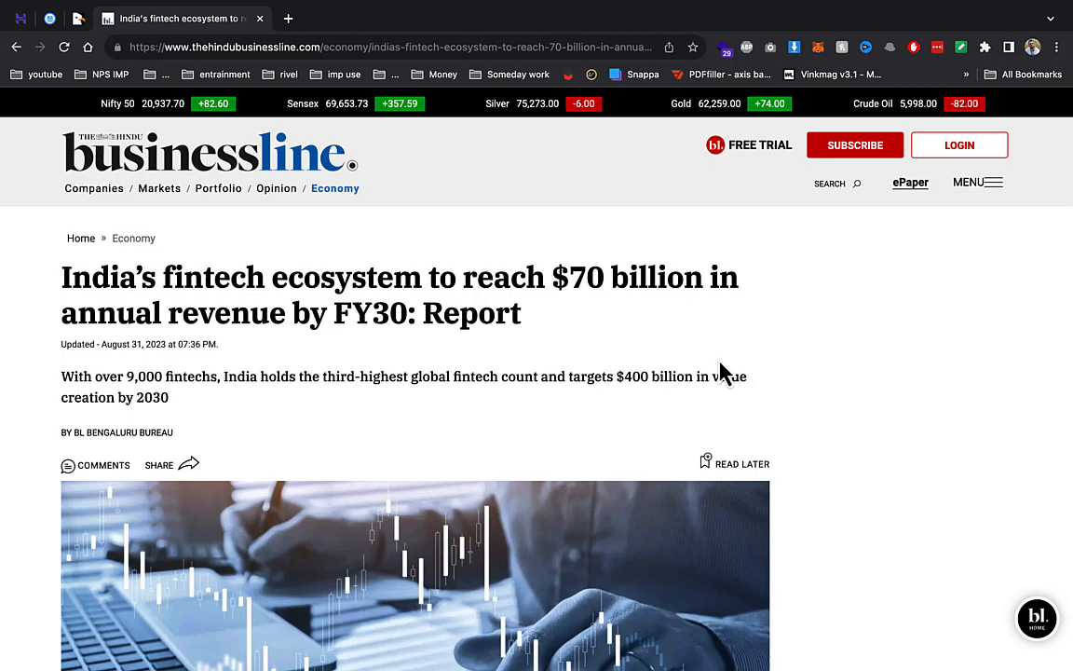
- Close the India's fintech ecosystem article tab to reveal the CodeCanyon Credit Lite listing
left_click(260, 19)
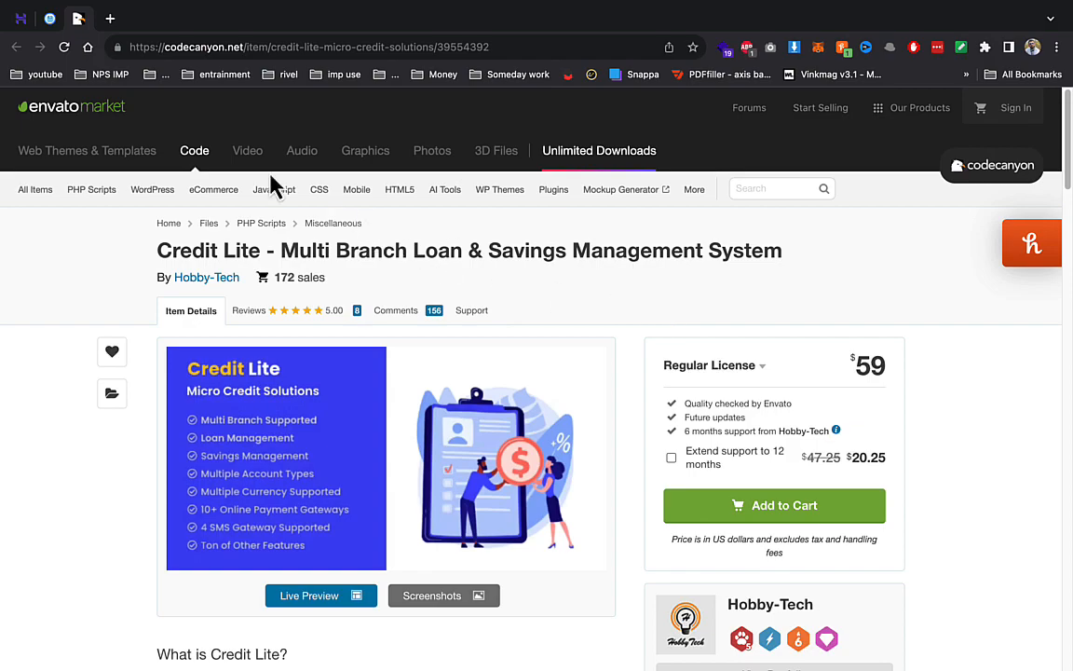
- Switch to Hostinger, close the CodeCanyon tab, and open the nutritiondaddy.in file browser
left_click(15, 18)
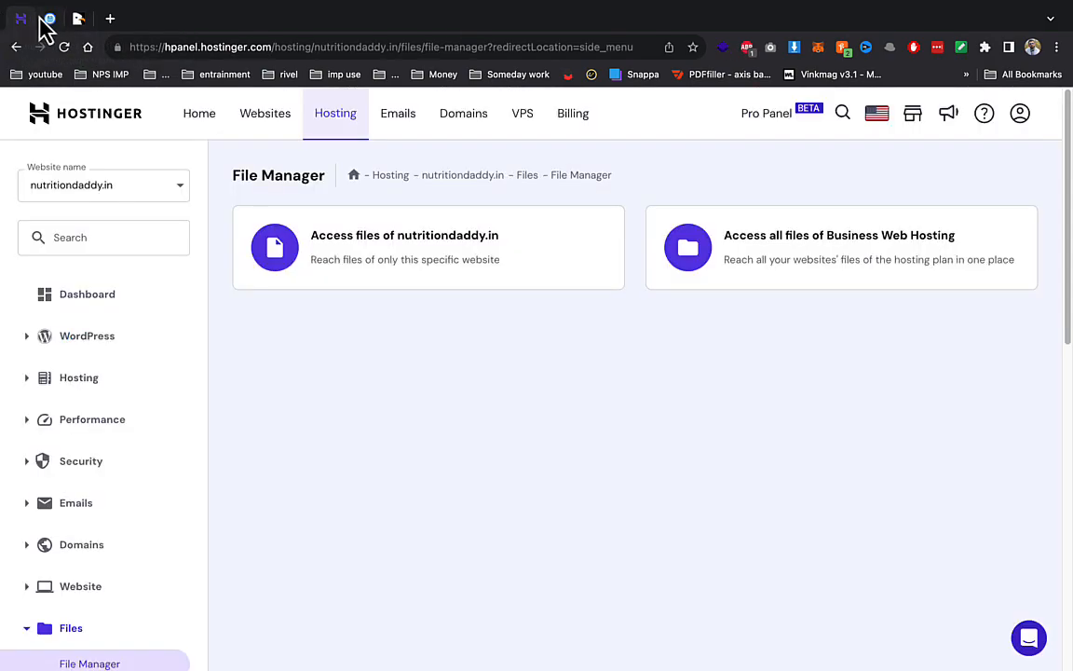
right_click(82, 26)
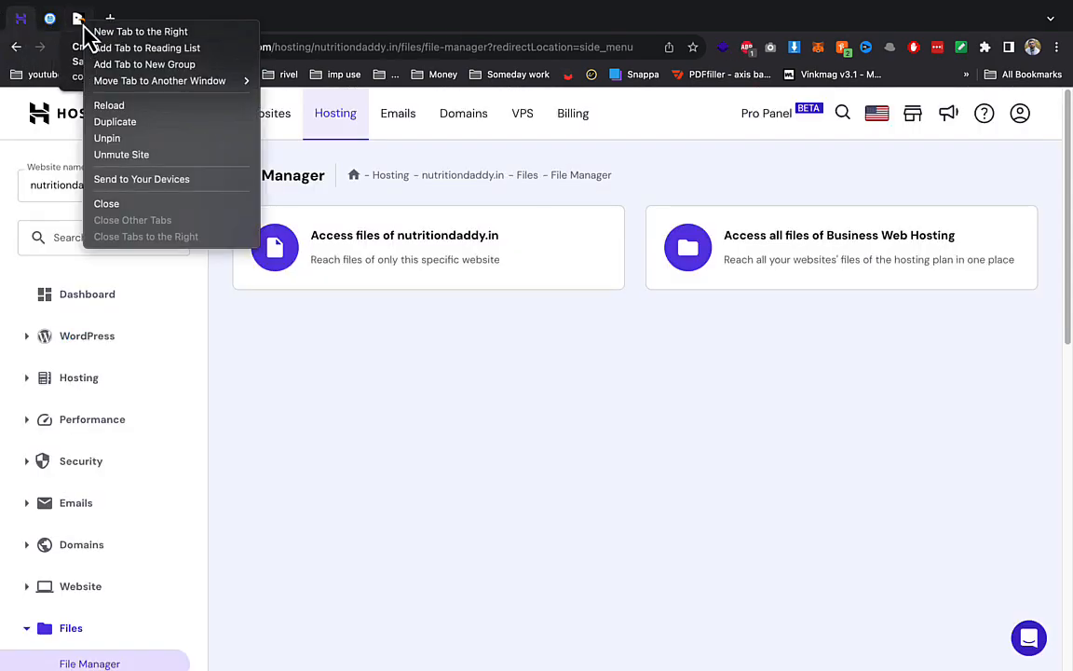
left_click(147, 205)
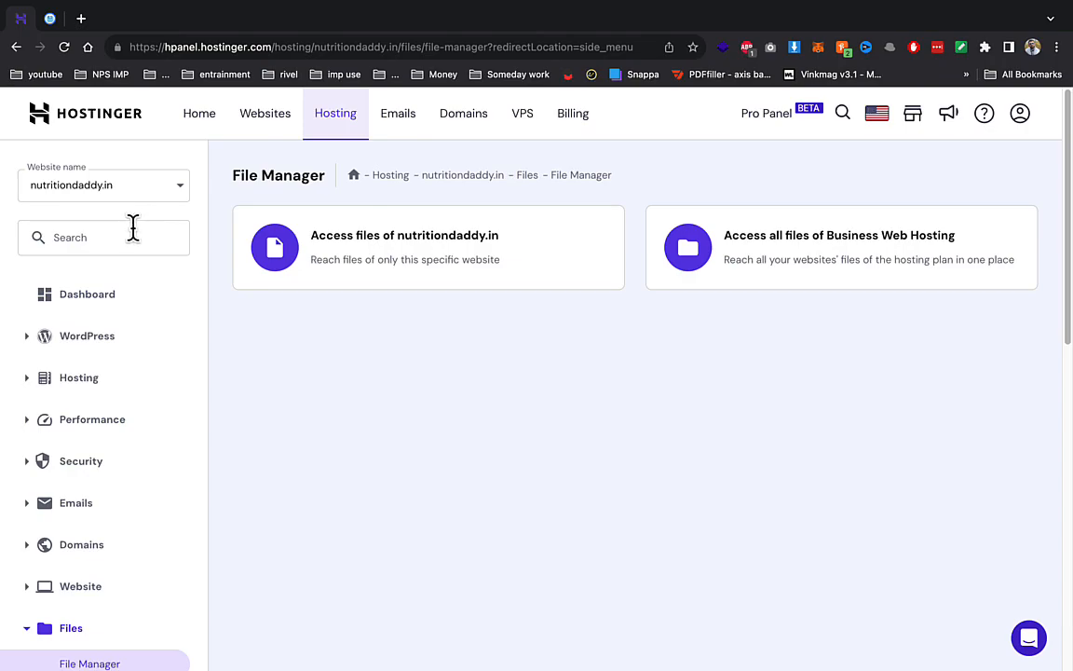
left_click(275, 246)
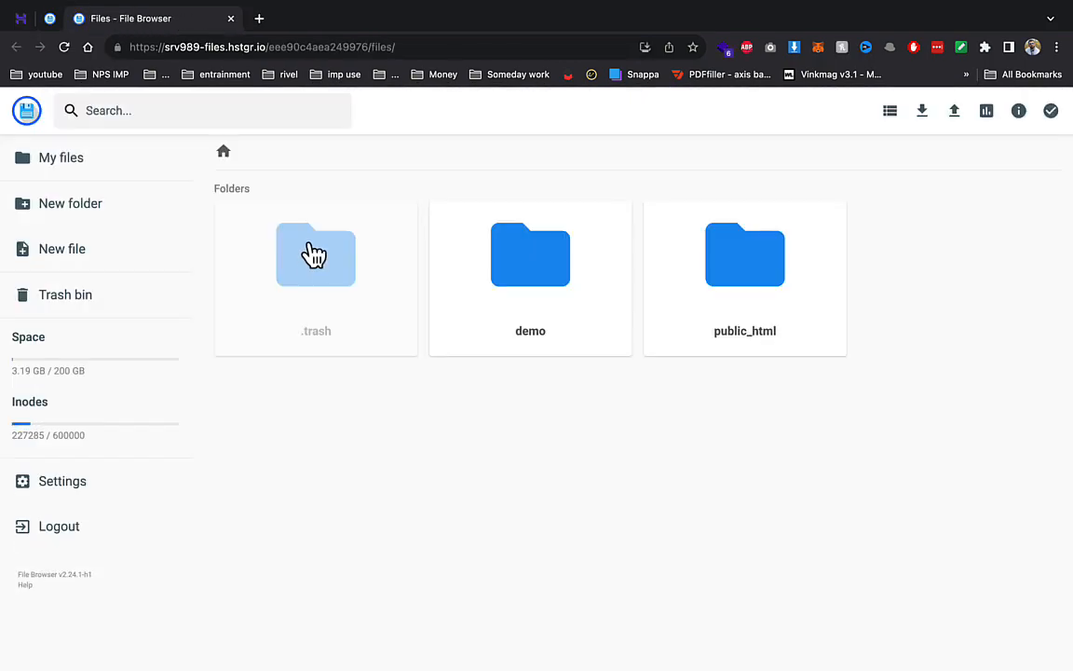
- Open public_html/demo in list view and upload Archive.zip as a single file
double_click(778, 256)
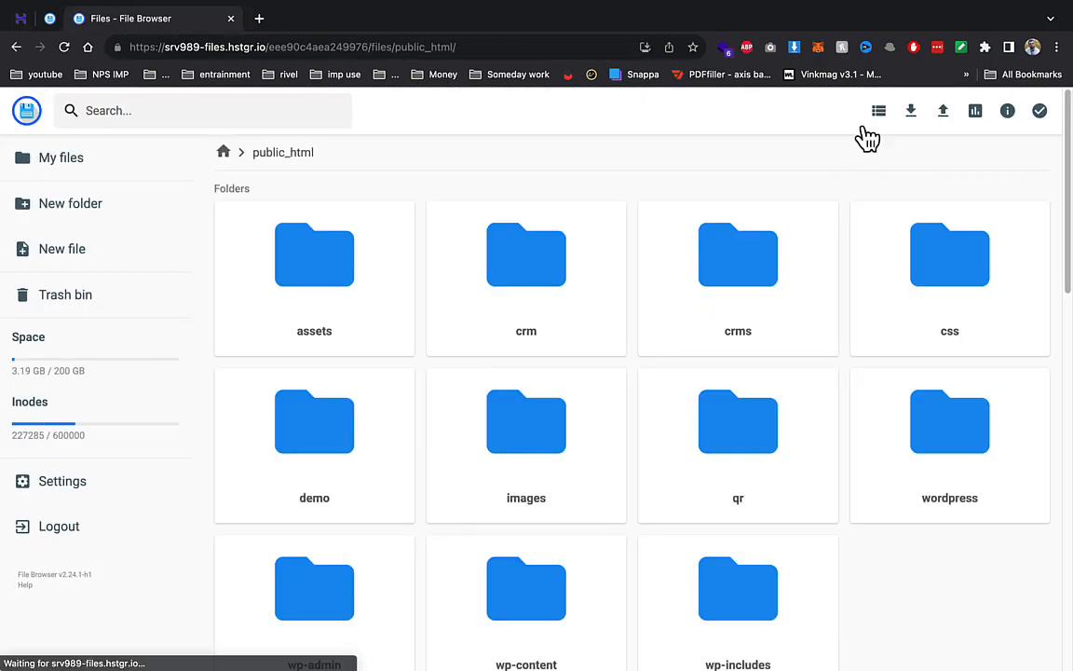
left_click(886, 113)
double_click(257, 343)
left_click(954, 110)
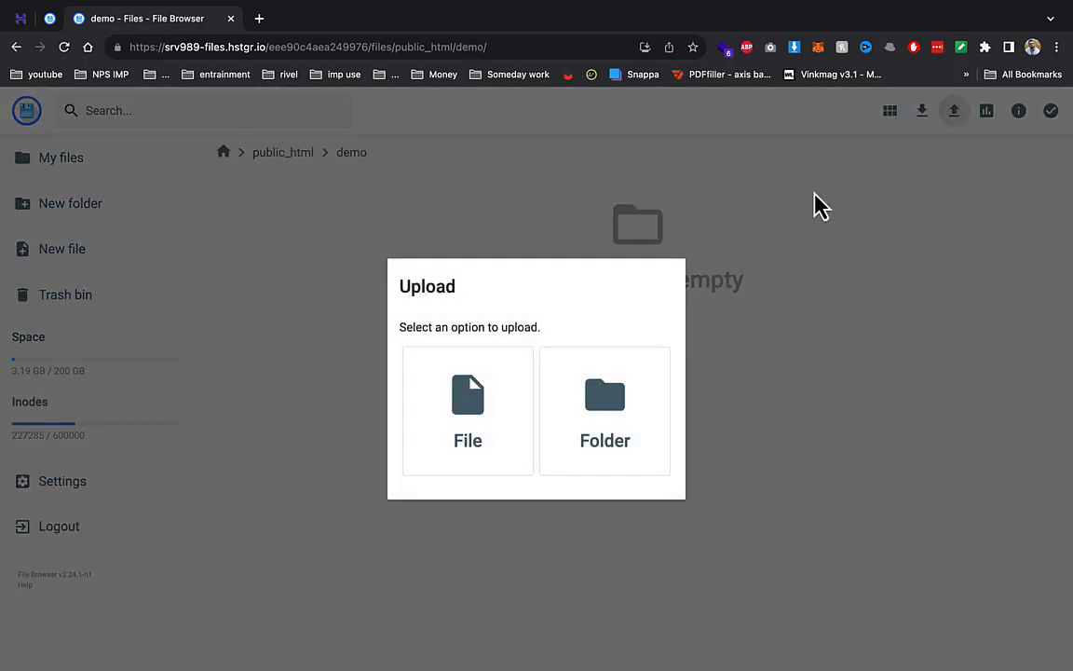
left_click(443, 436)
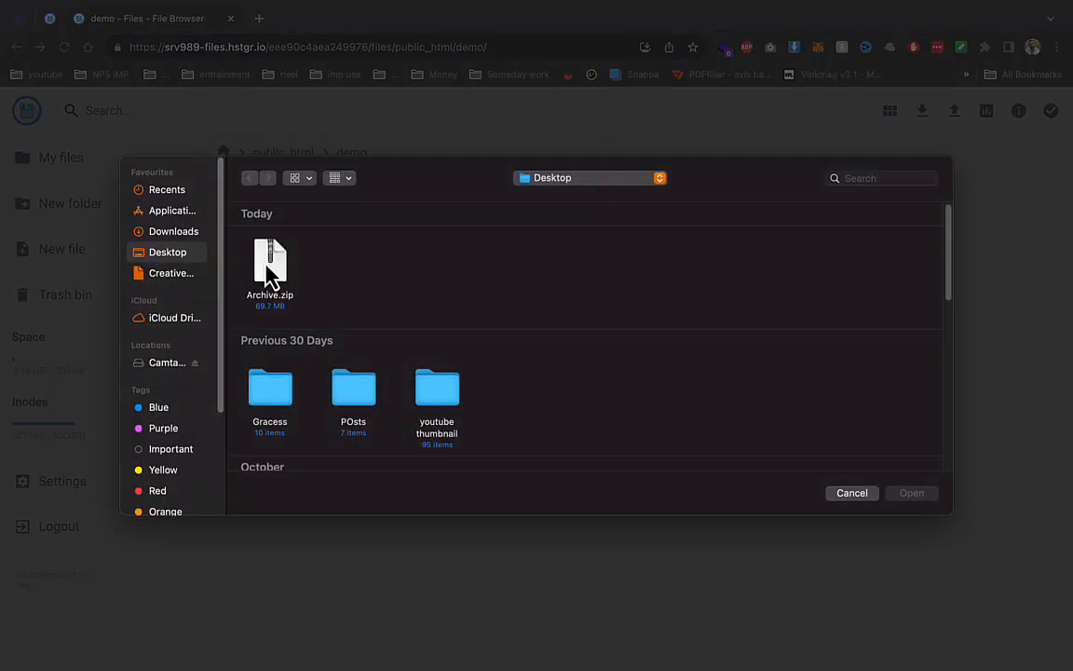
double_click(269, 267)
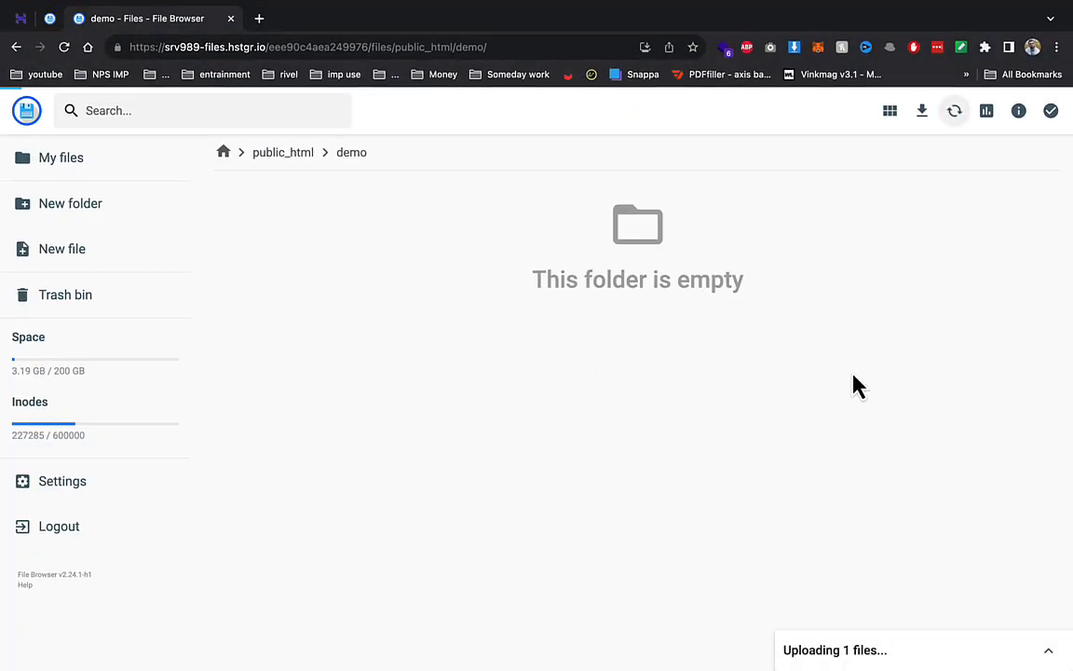
- Create MySQL database and user demo1 with a password, then extract Archive.zip in demo
left_click(20, 17)
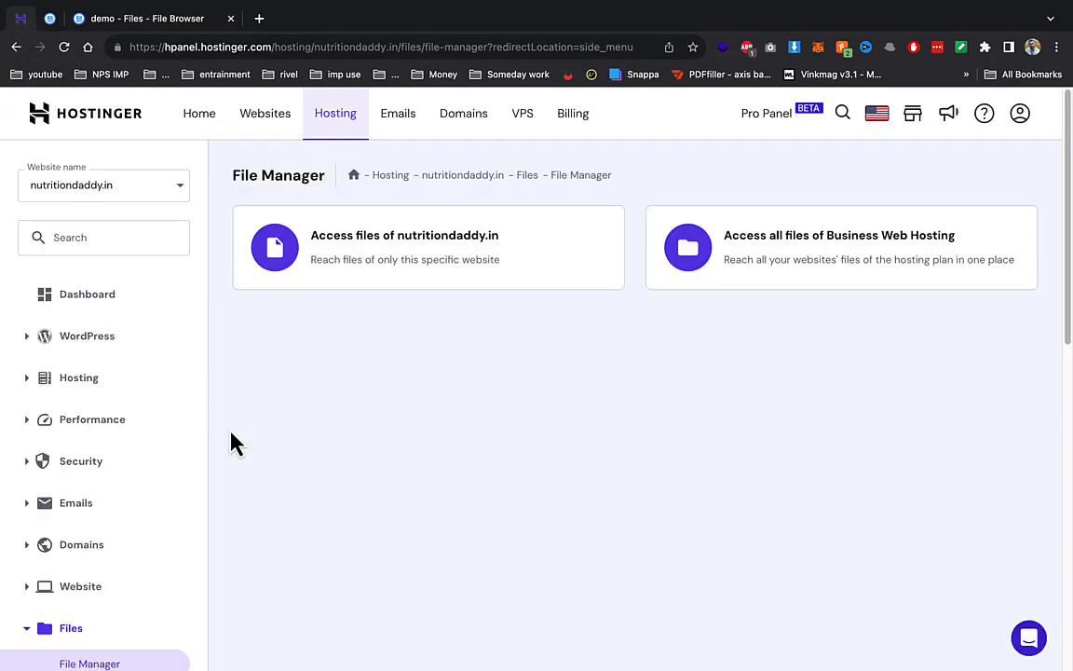
scroll(224, 443, "down", 5)
left_click(133, 537)
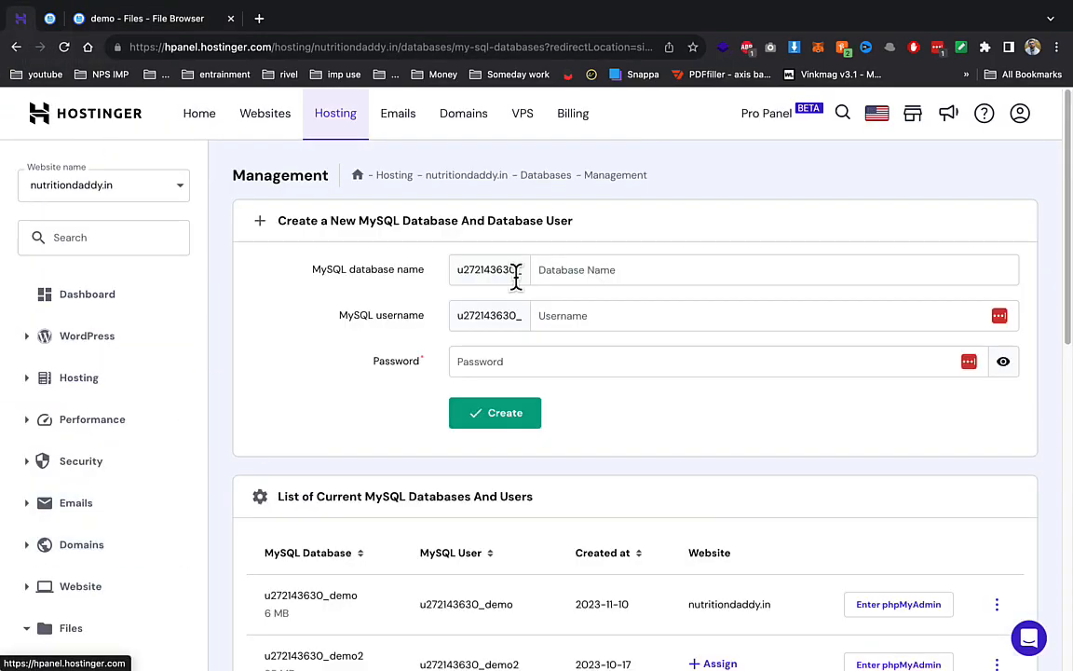
left_click(590, 253)
type("demo1")
key("Tab")
type("demo1")
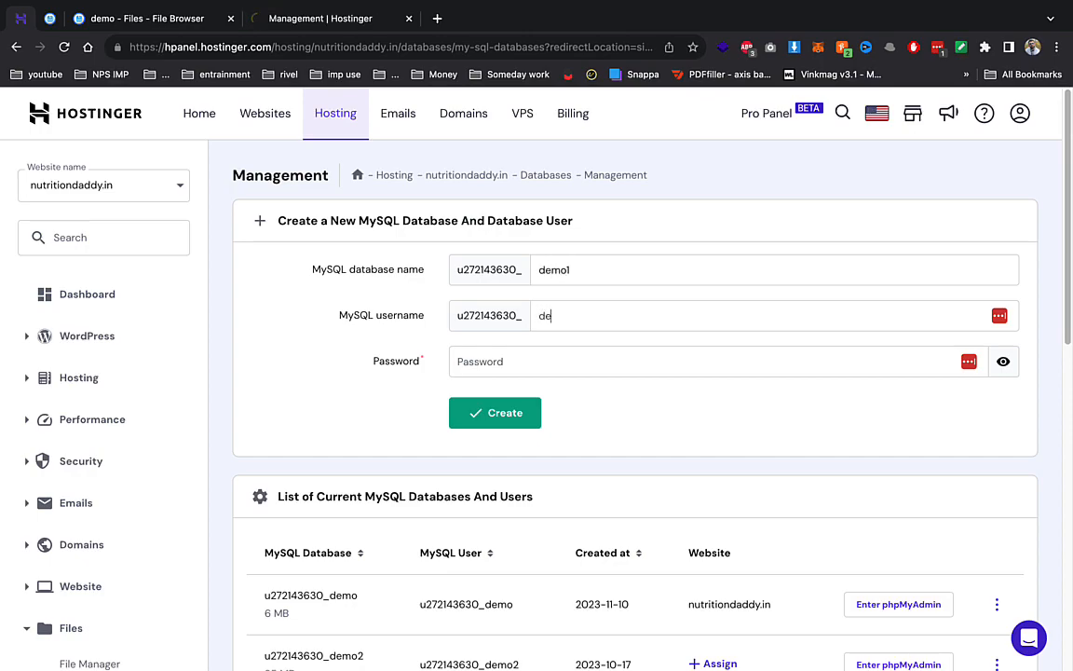
key("Tab")
type("•••••••••")
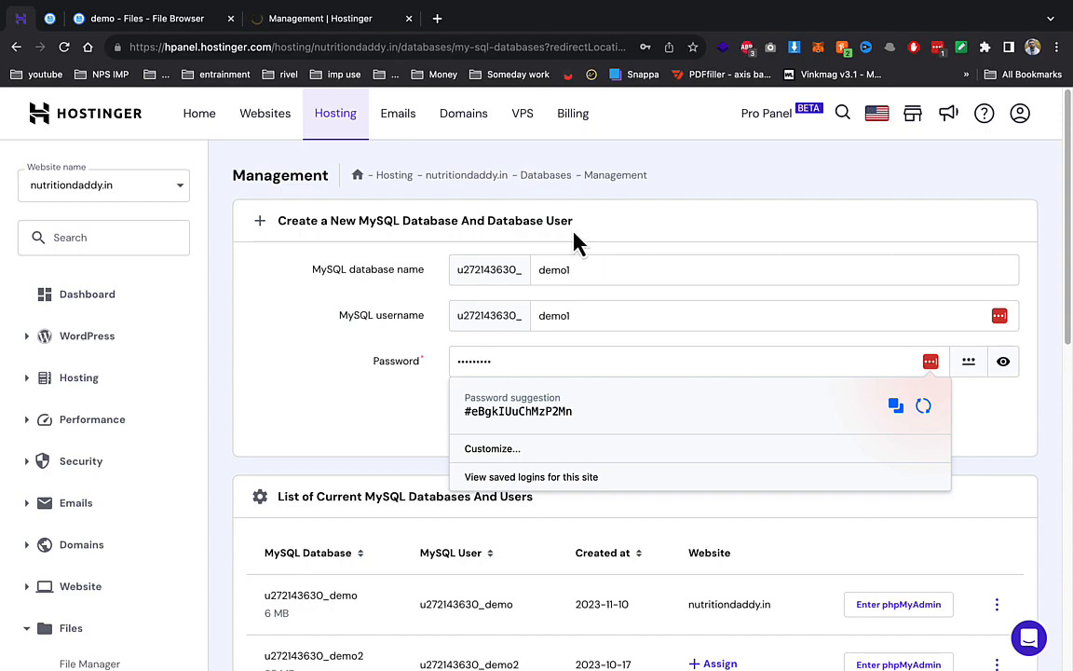
left_click(381, 296)
left_click(478, 424)
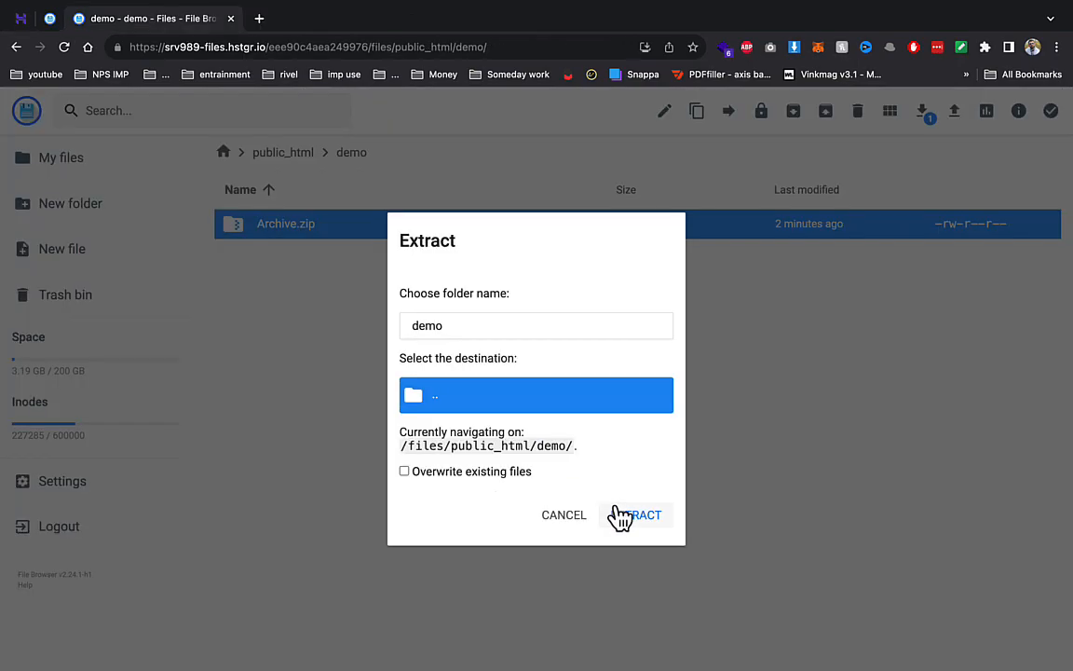
left_click(620, 515)
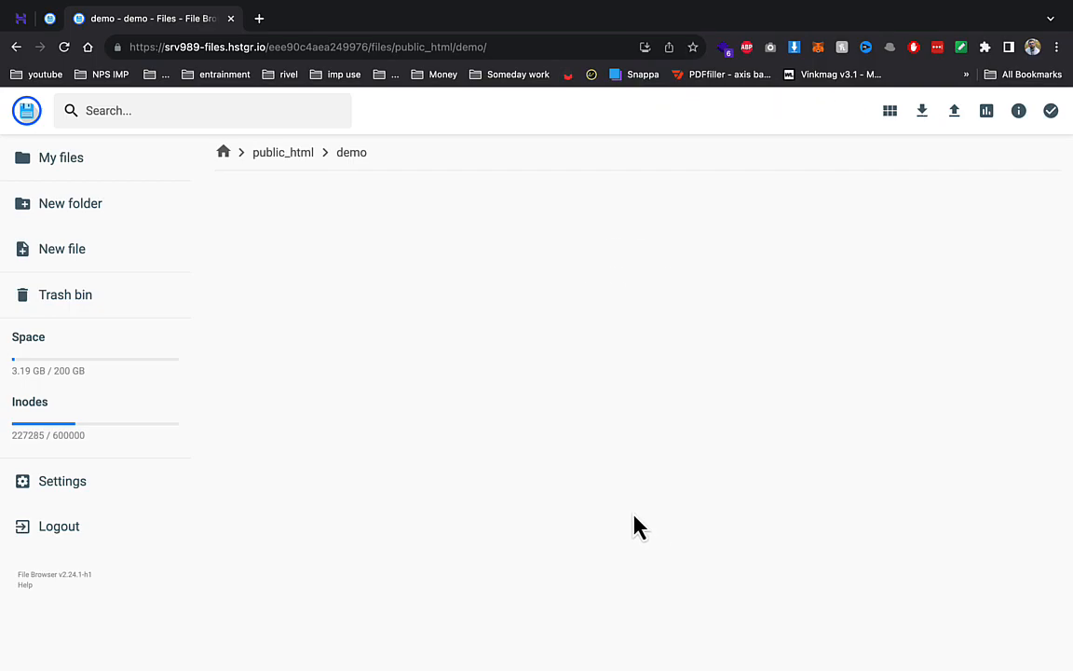
- Review the extracted files and load demo.nutritiondaddy.in in a new browser tab
scroll(340, 178, "down", 4)
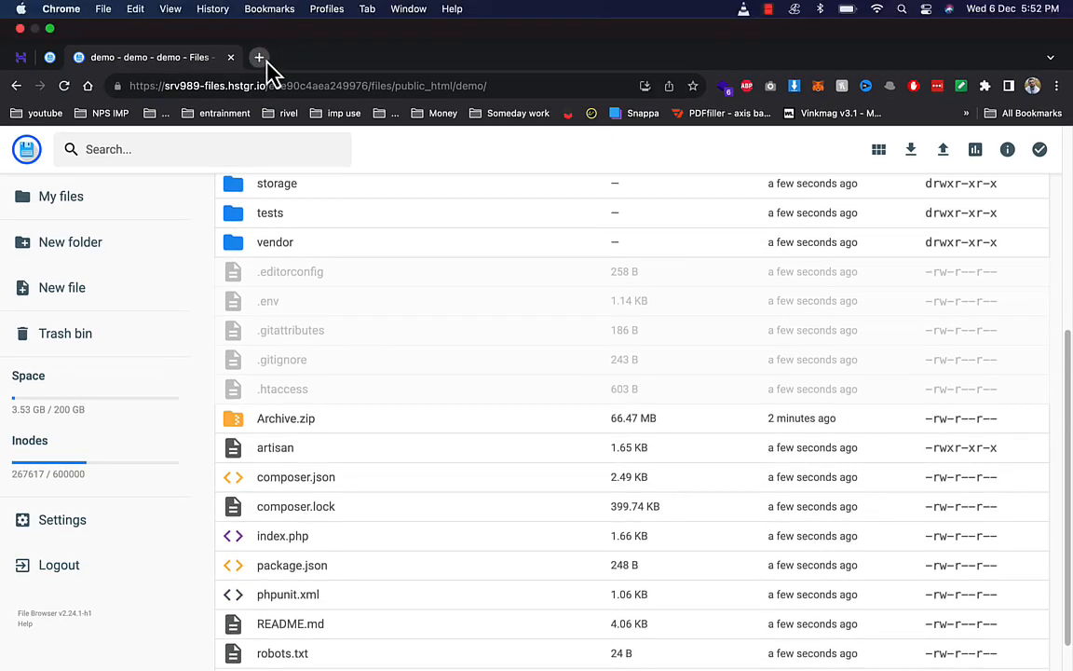
left_click(259, 57)
type("de")
key("Return")
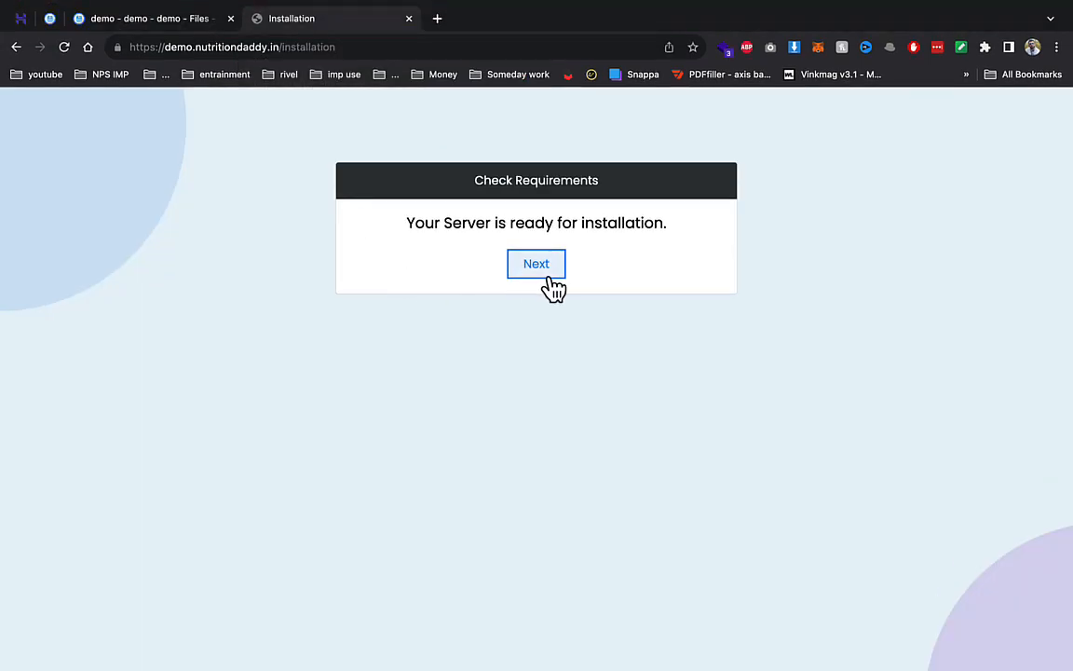
- Pass the requirements check and submit the copied full database name as database and username, with password
left_click(549, 287)
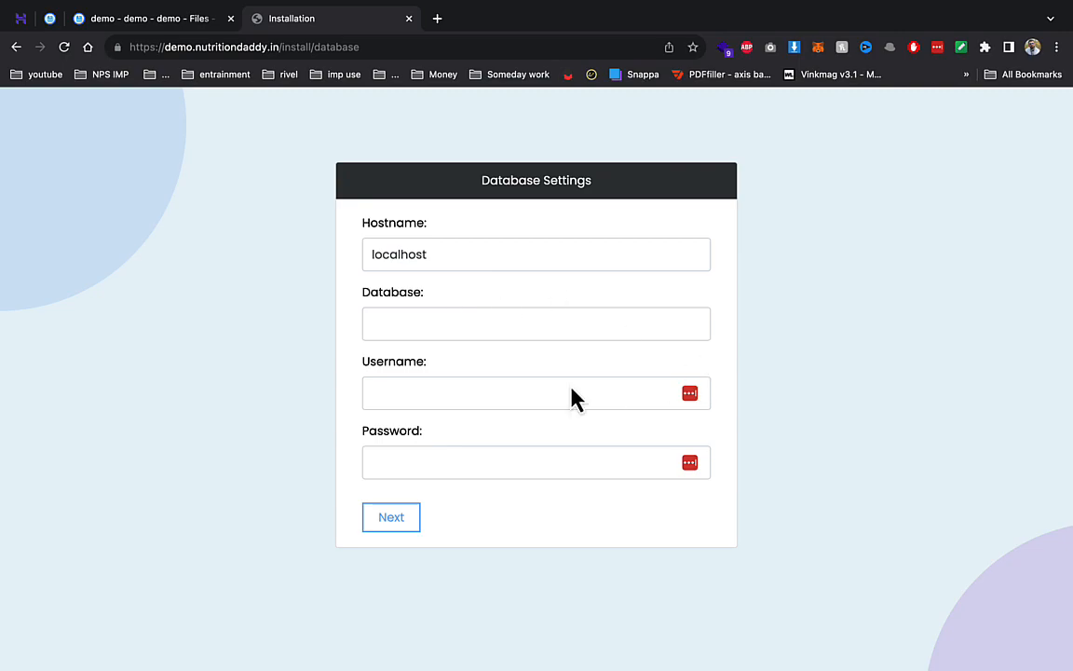
left_click(22, 20)
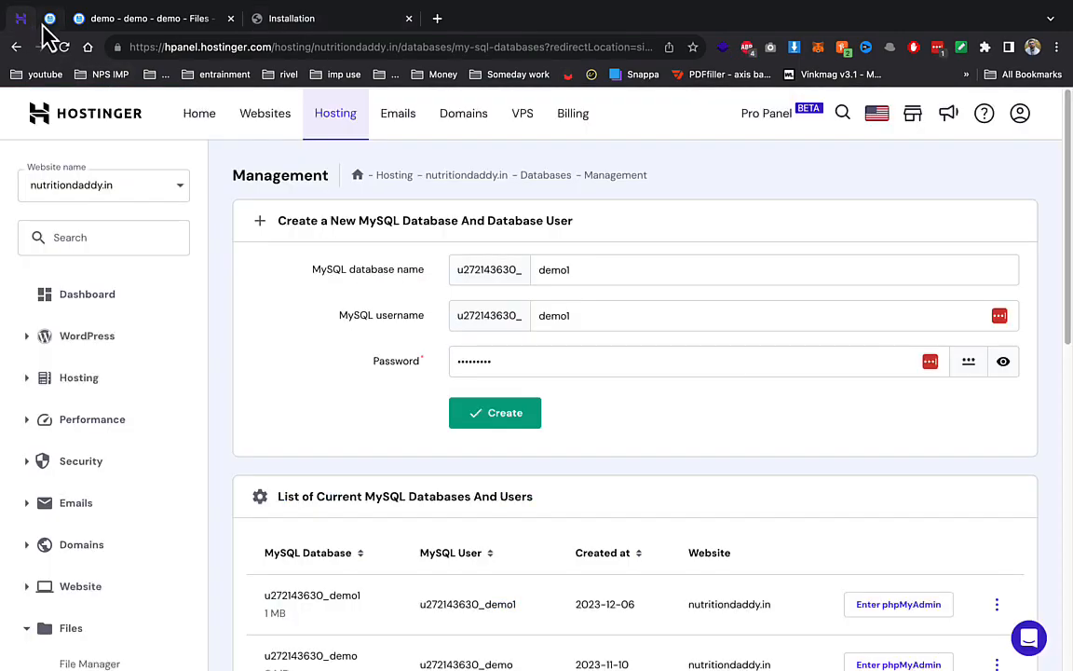
double_click(326, 595)
key("super+c")
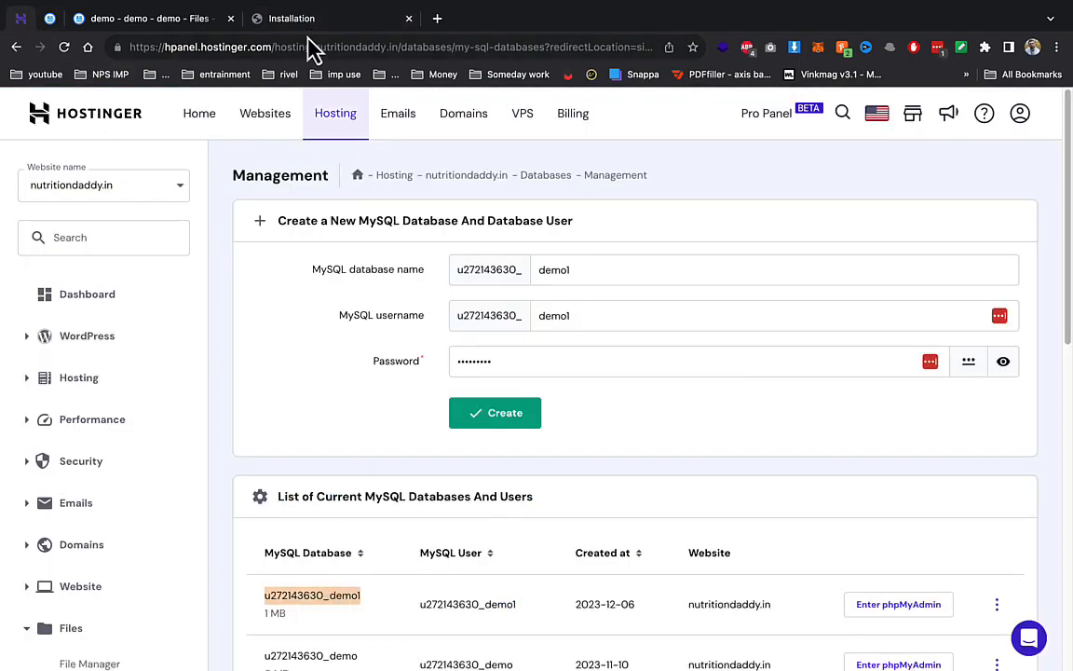
left_click(292, 17)
left_click(374, 324)
key("super+v")
left_click(401, 392)
key("super+v")
left_click(419, 458)
type("*********")
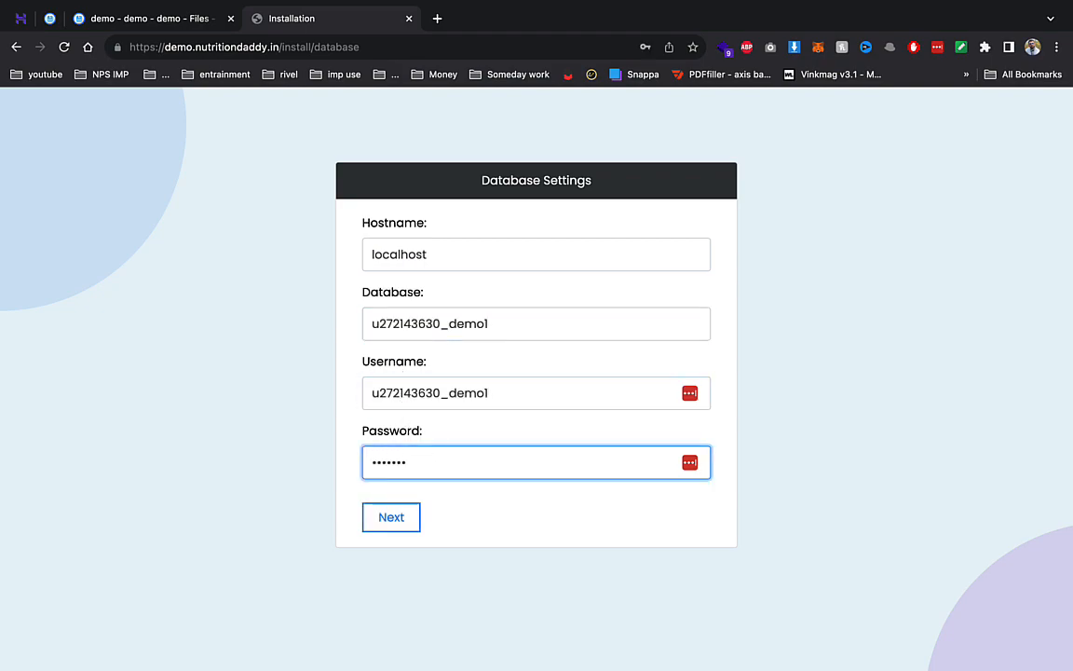
key("Return")
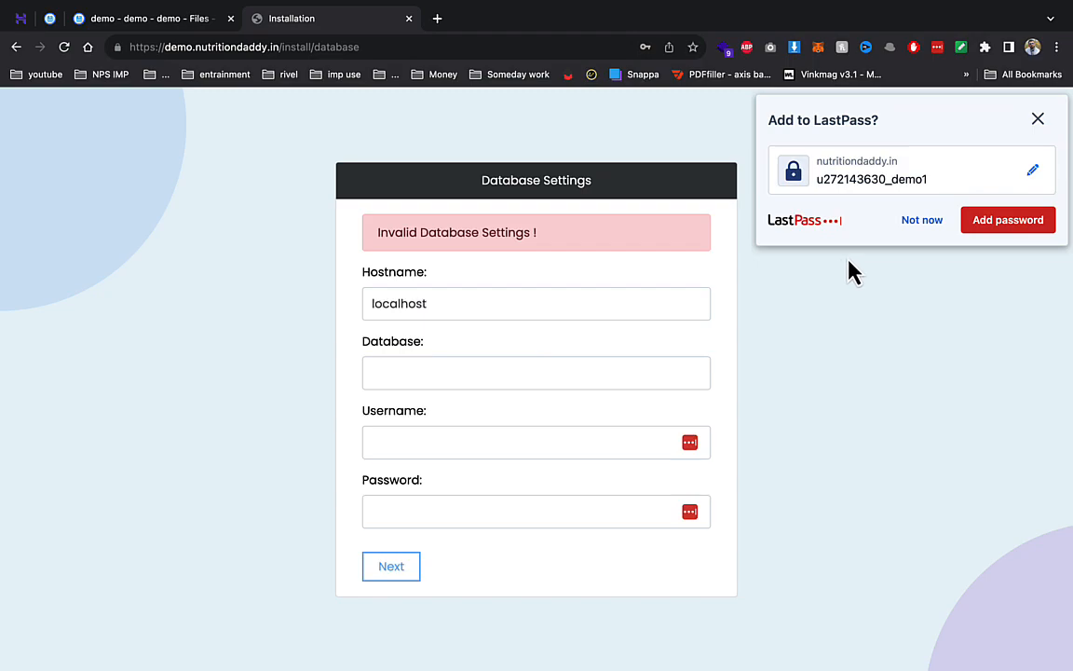
- Re-enter the database name, username and corrected password and resubmit the database settings
left_click(918, 221)
left_click(432, 375)
key("super+v")
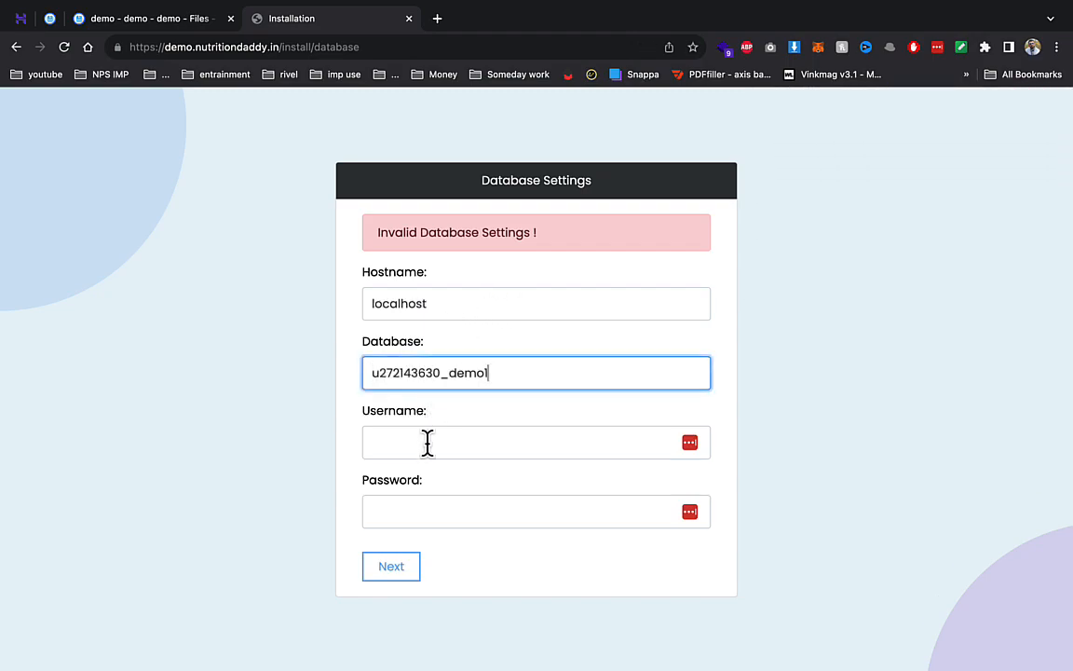
left_click(427, 444)
key("super+v")
left_click(416, 512)
type("********")
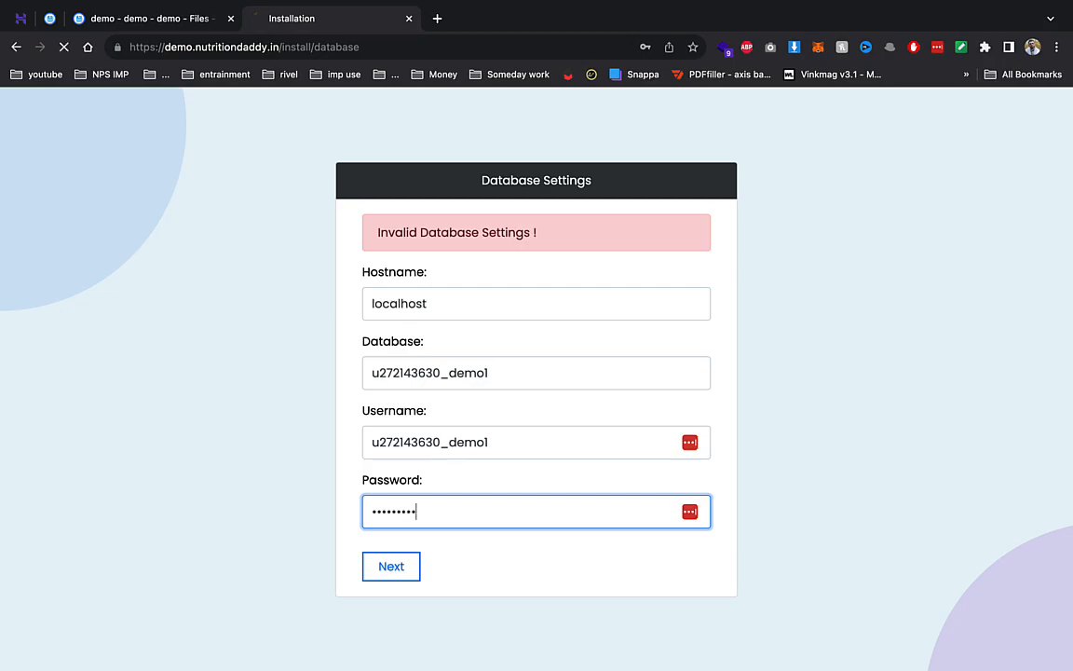
key("Return")
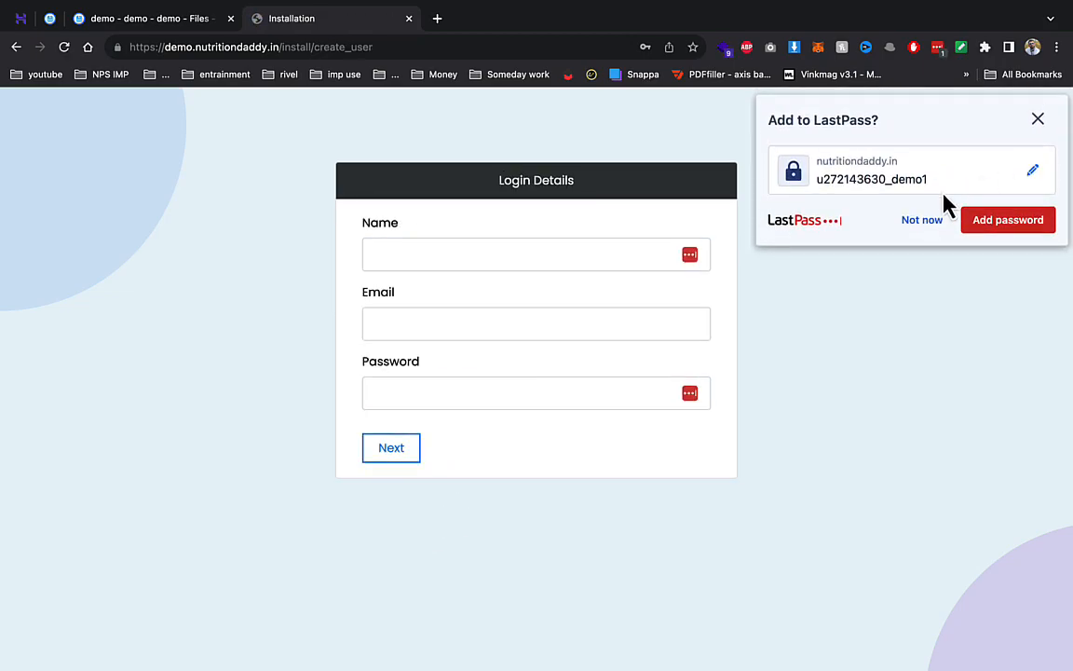
left_click(919, 224)
- Create the admin login with name admin, an e-mail address and a password
left_click(573, 242)
type("admin")
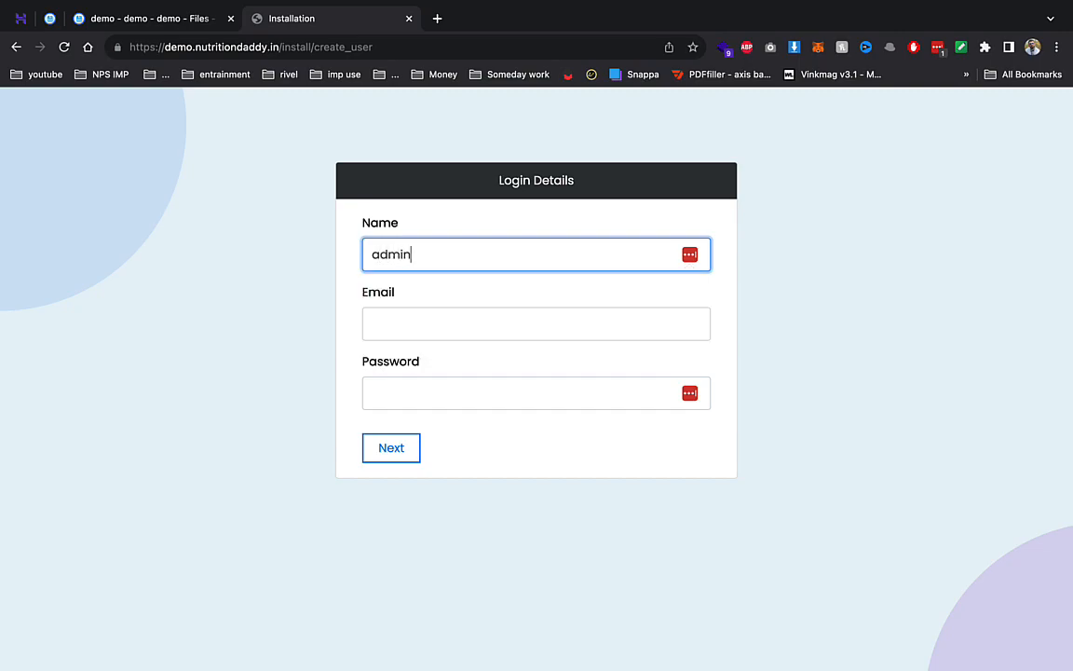
key("Tab")
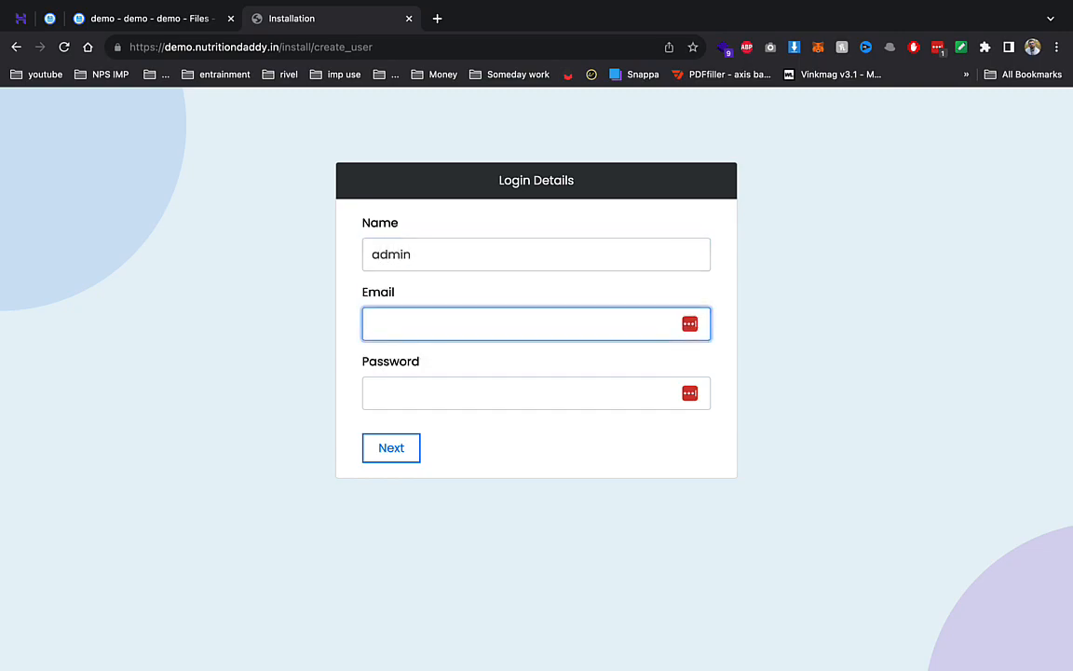
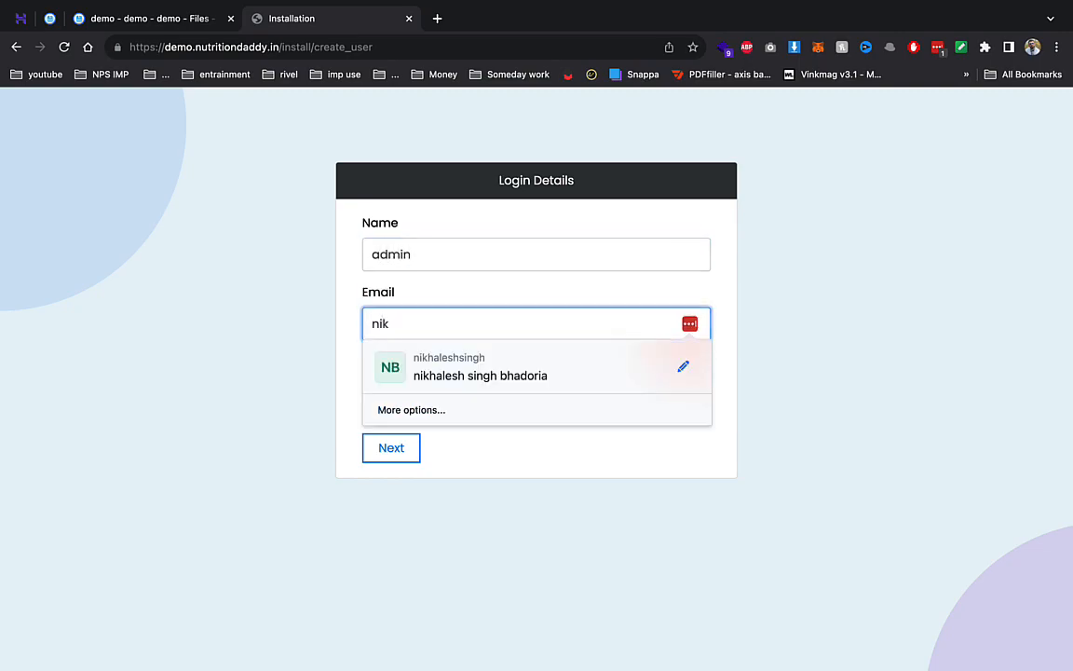
key("Tab")
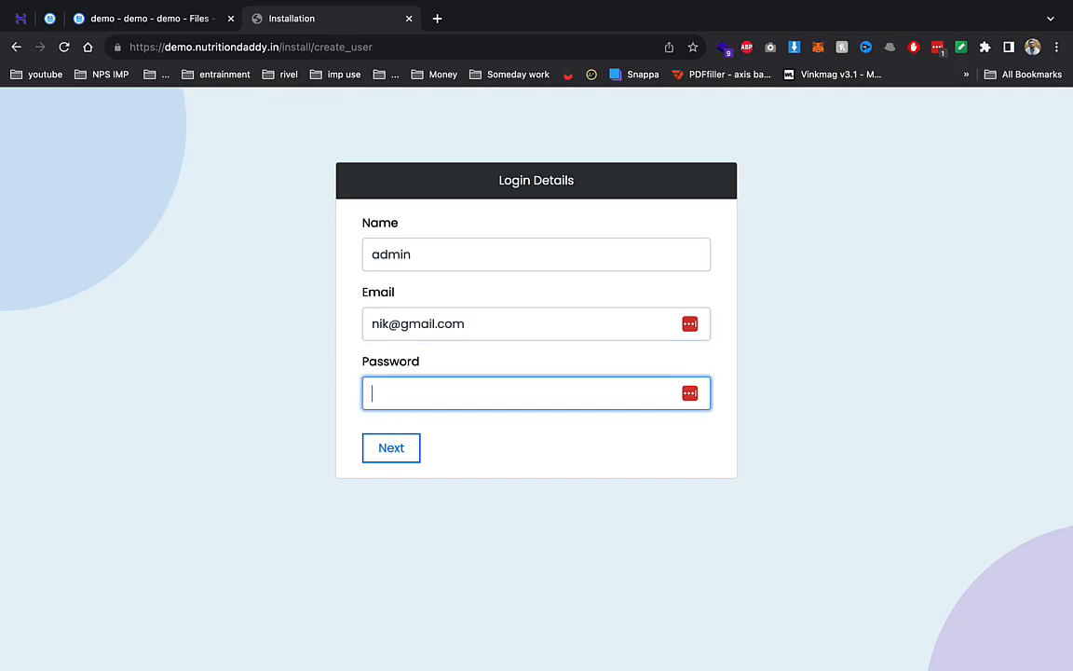
type("•")
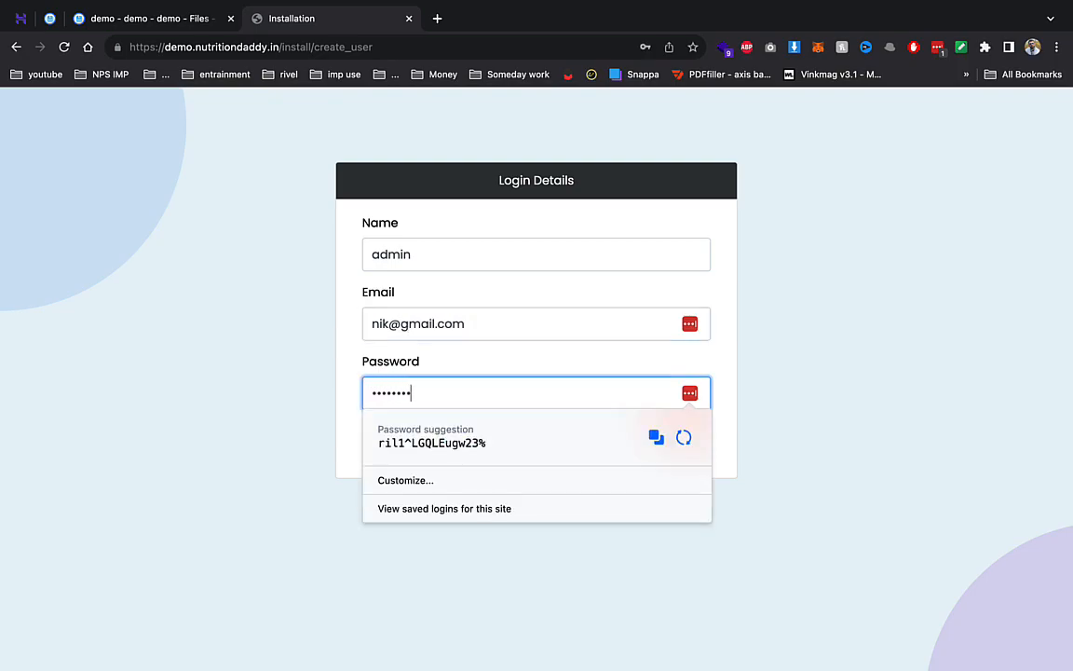
key("Return")
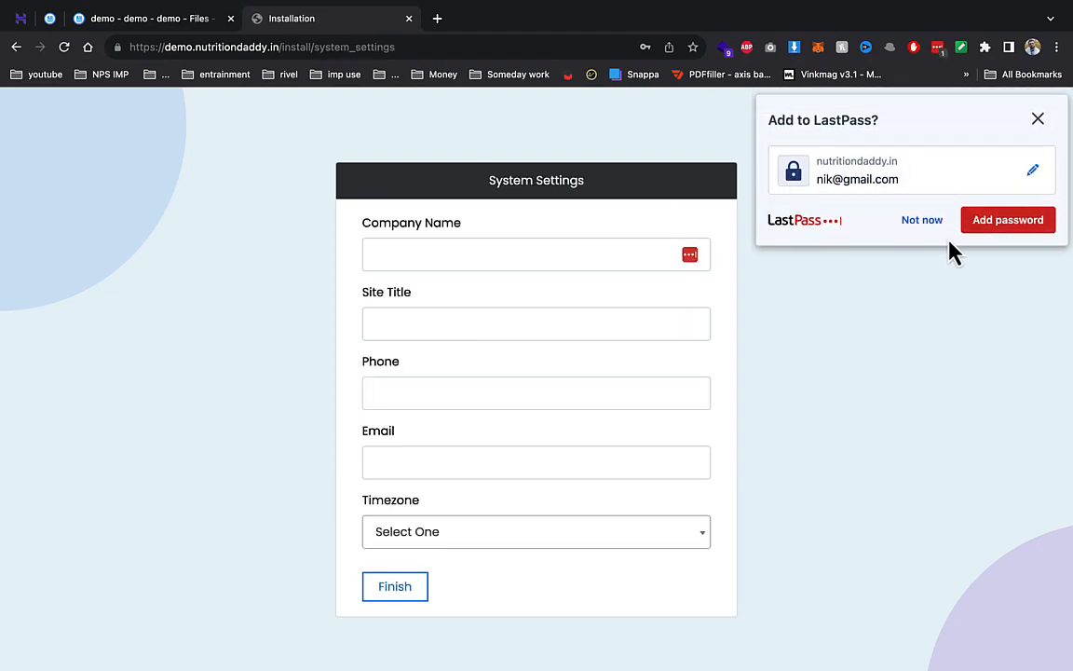
- Set both Company Name and Site Title to 'demo loan'
left_click(934, 227)
left_click(560, 247)
type("demo loan")
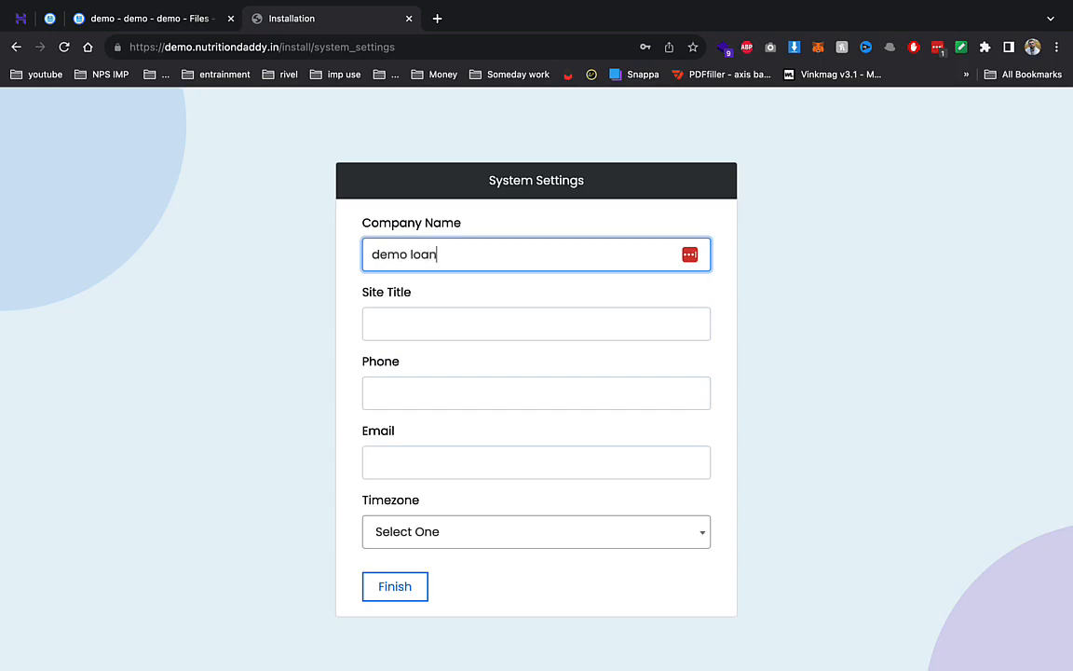
key("Tab")
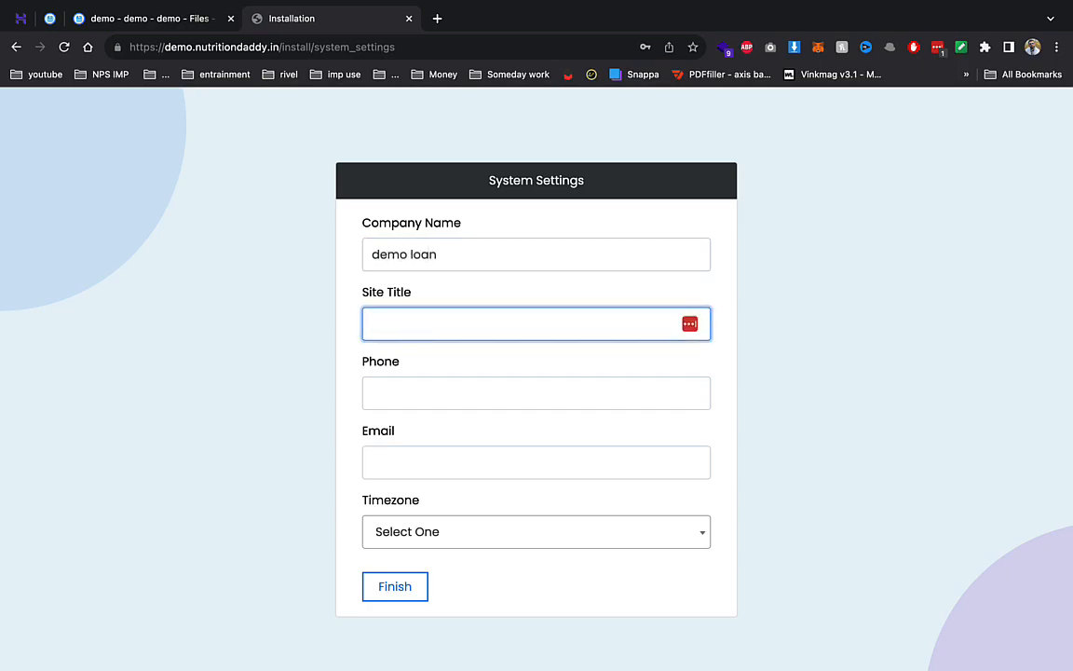
left_click(560, 248)
triple_click(560, 248)
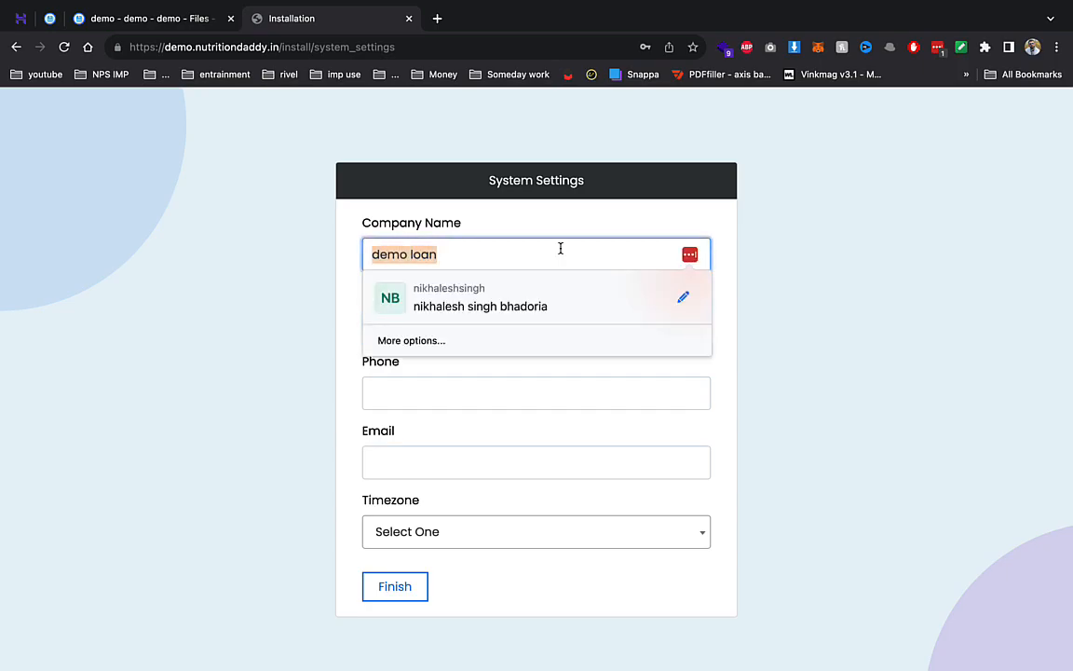
key("ctrl+c")
left_click(549, 306)
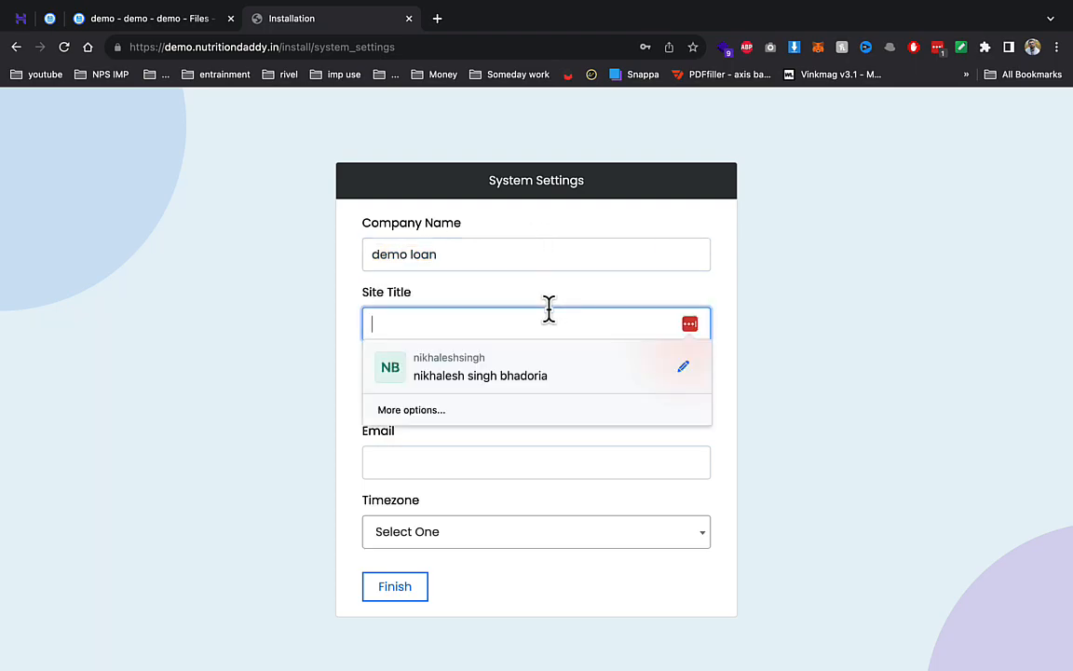
key("ctrl+v")
- Add a contact phone and e-mail, choose America/Indiana/Tell_City timezone, and finish installing
key("Tab")
type("8789789")
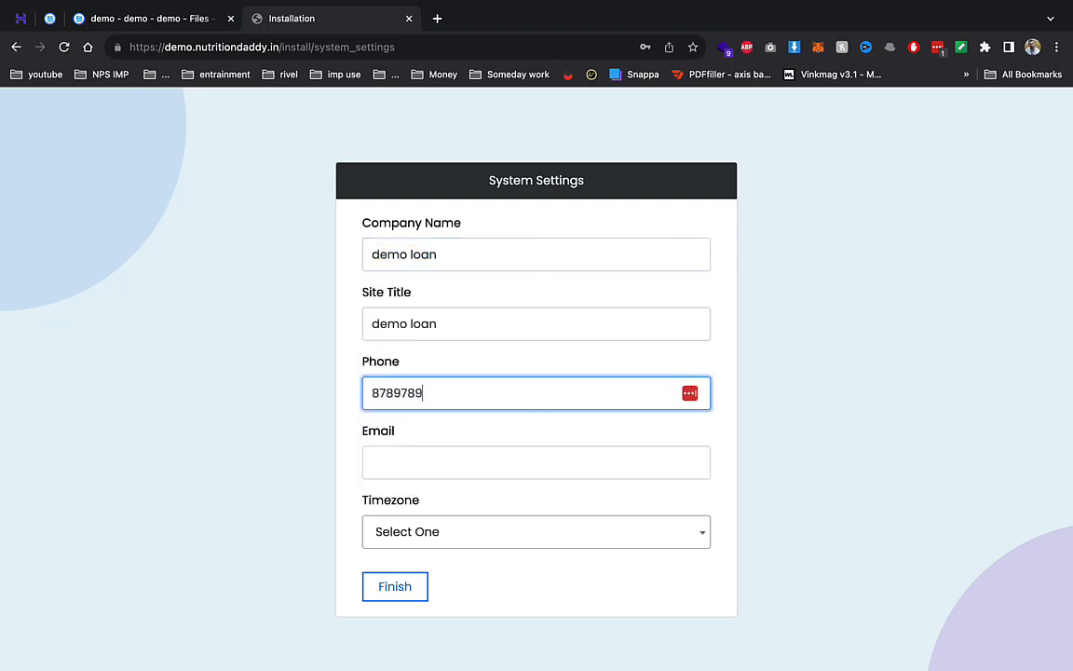
key("Tab")
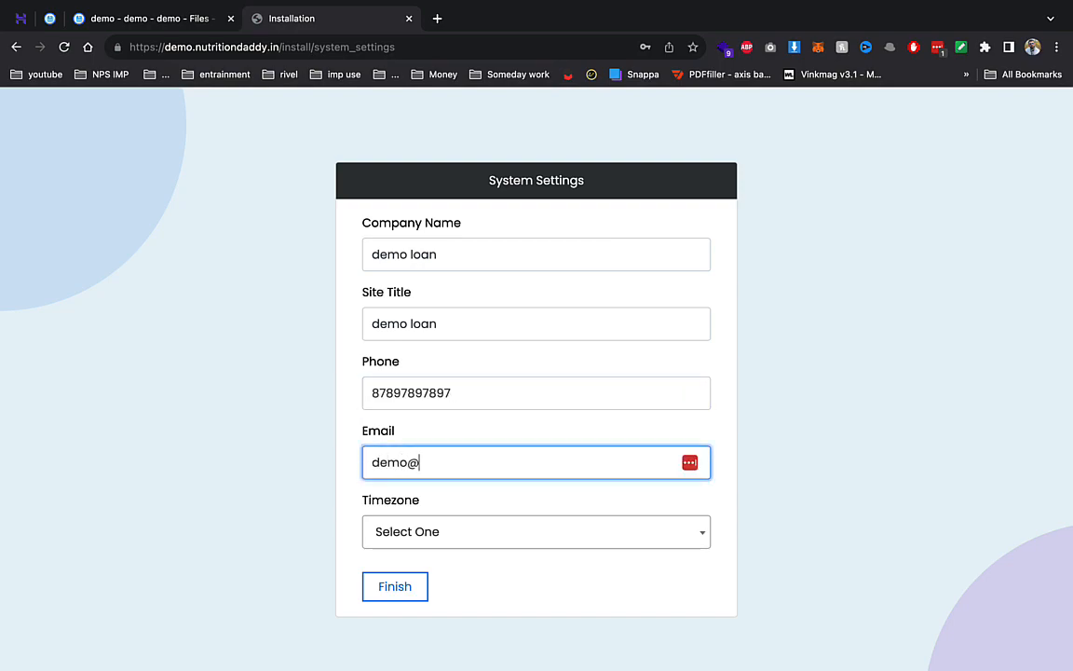
type("demo@gmail.com")
key("Tab")
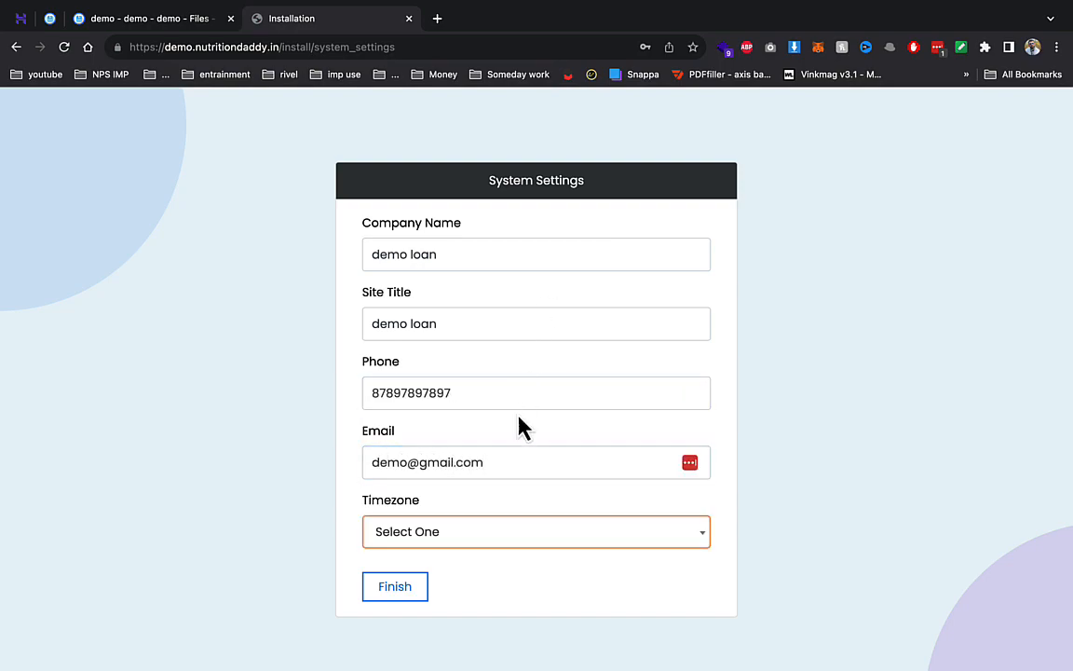
left_click(548, 538)
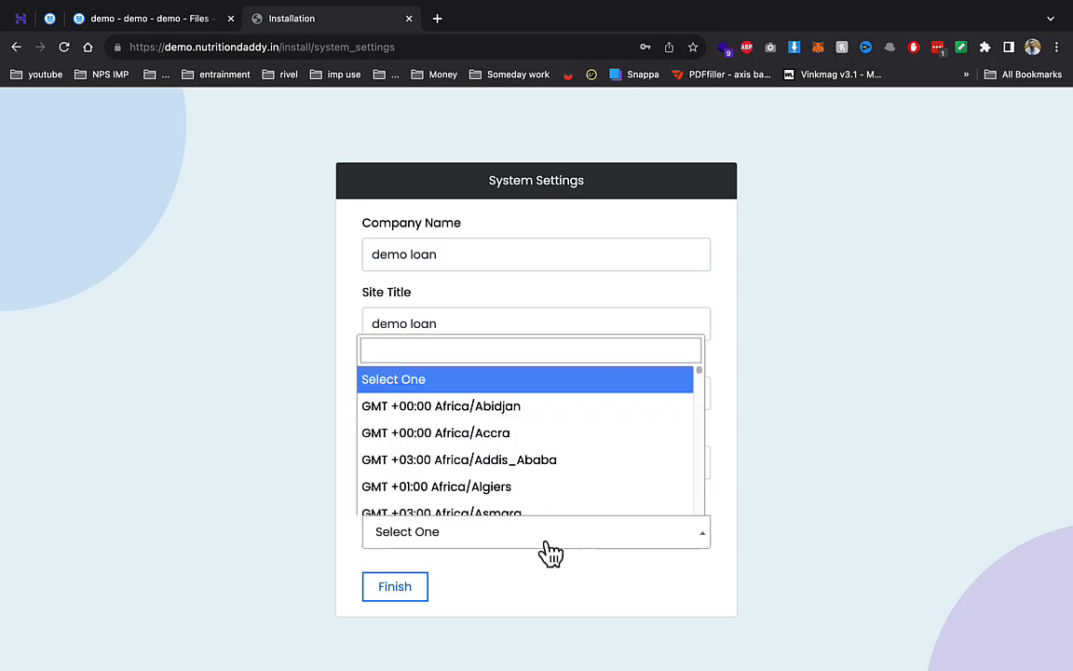
scroll(457, 429, "down", 20)
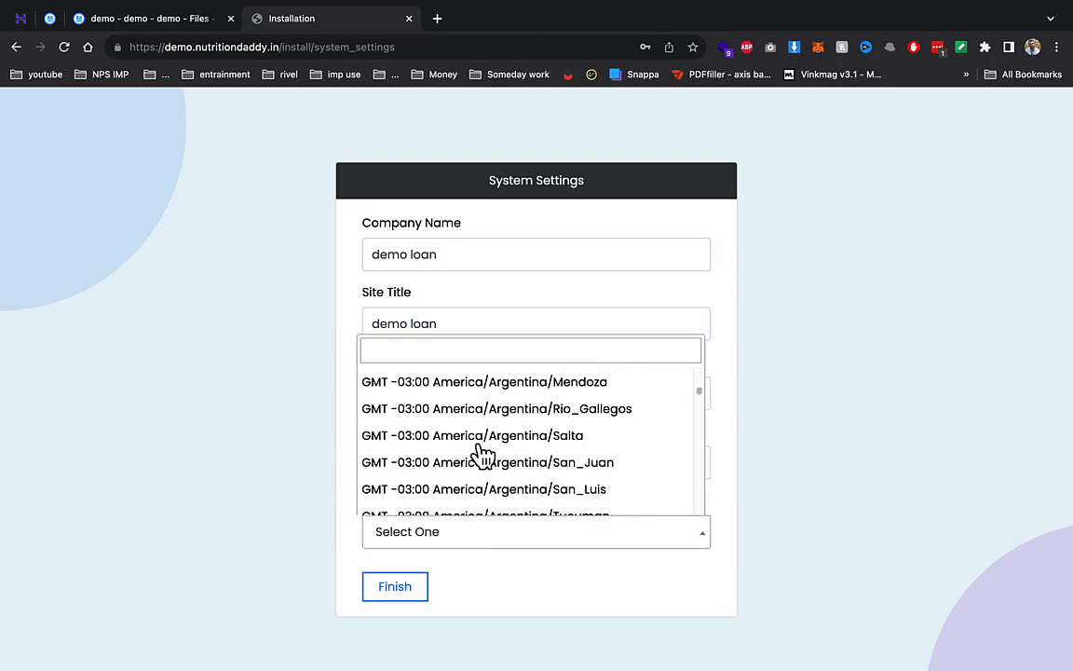
scroll(489, 461, "down", 10)
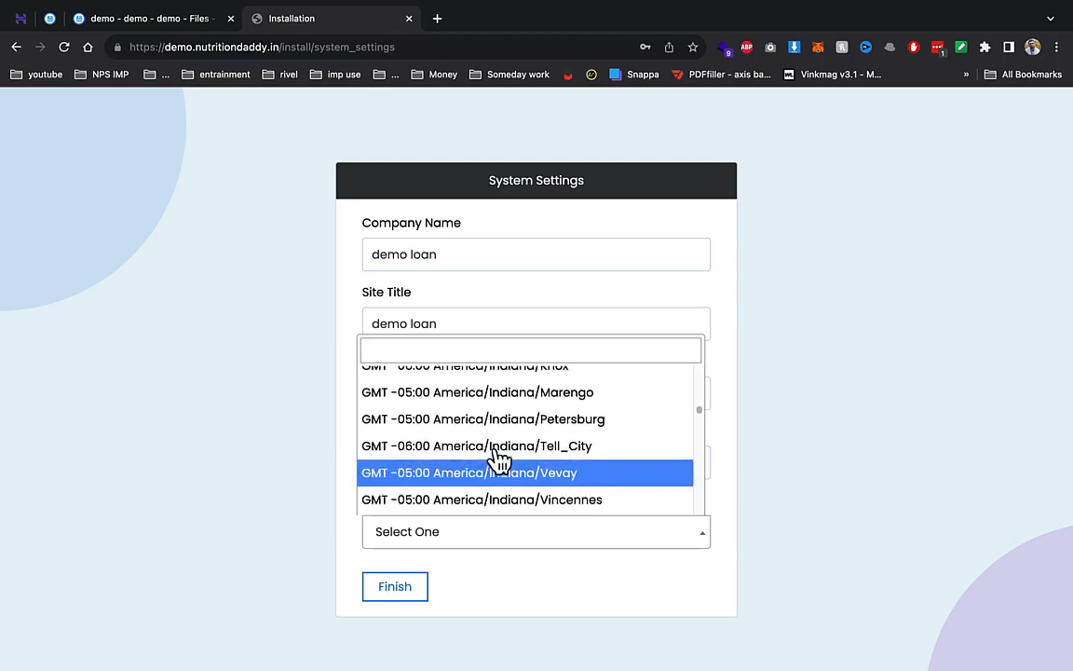
left_click(489, 447)
left_click(408, 596)
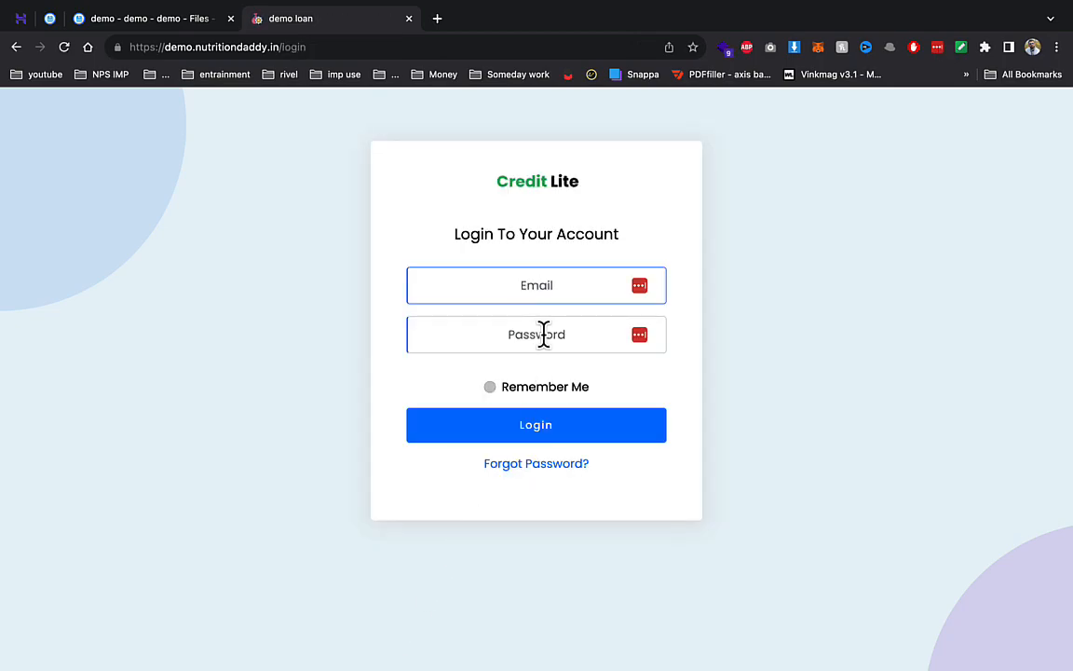
- Log in with the admin e-mail and password, then open System Settings
left_click(536, 334)
type("123")
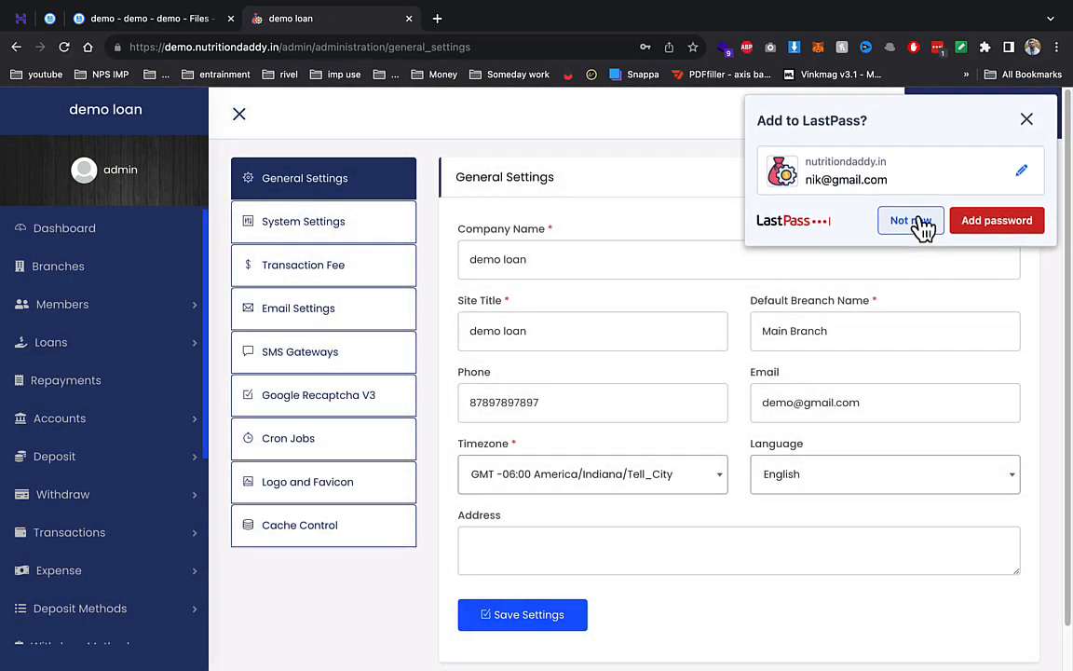
left_click(915, 220)
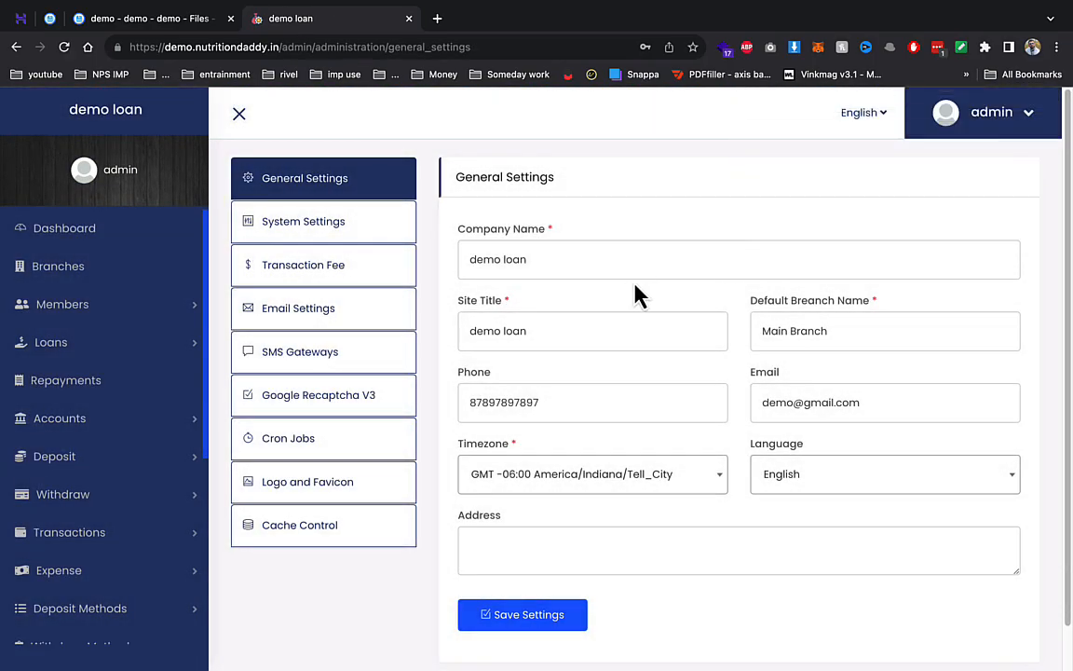
left_click(836, 333)
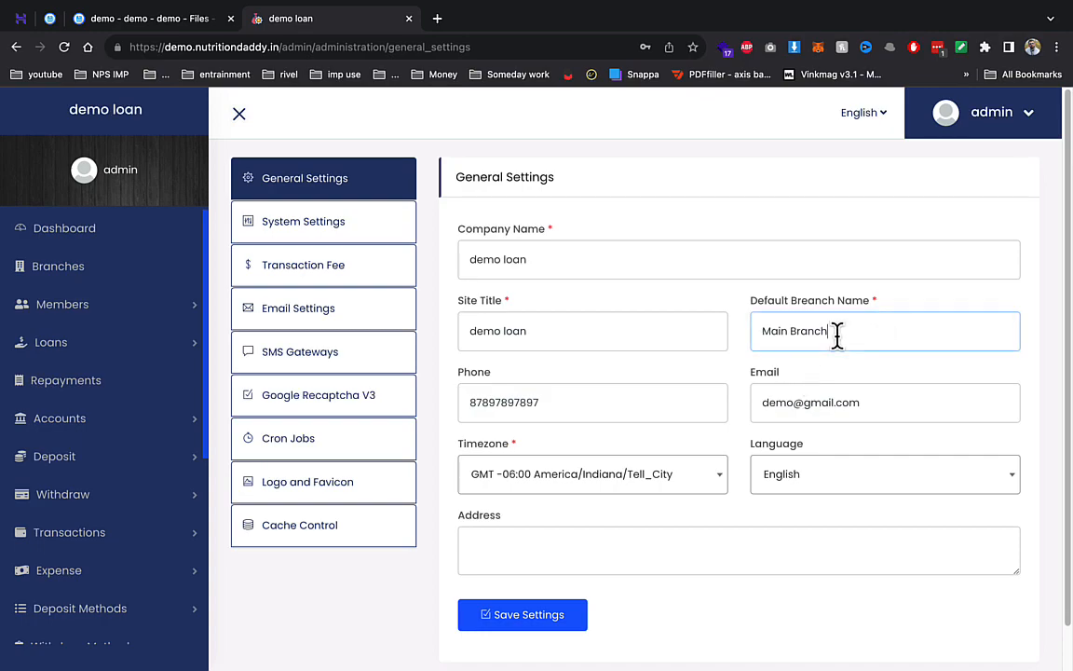
double_click(836, 333)
left_click(351, 229)
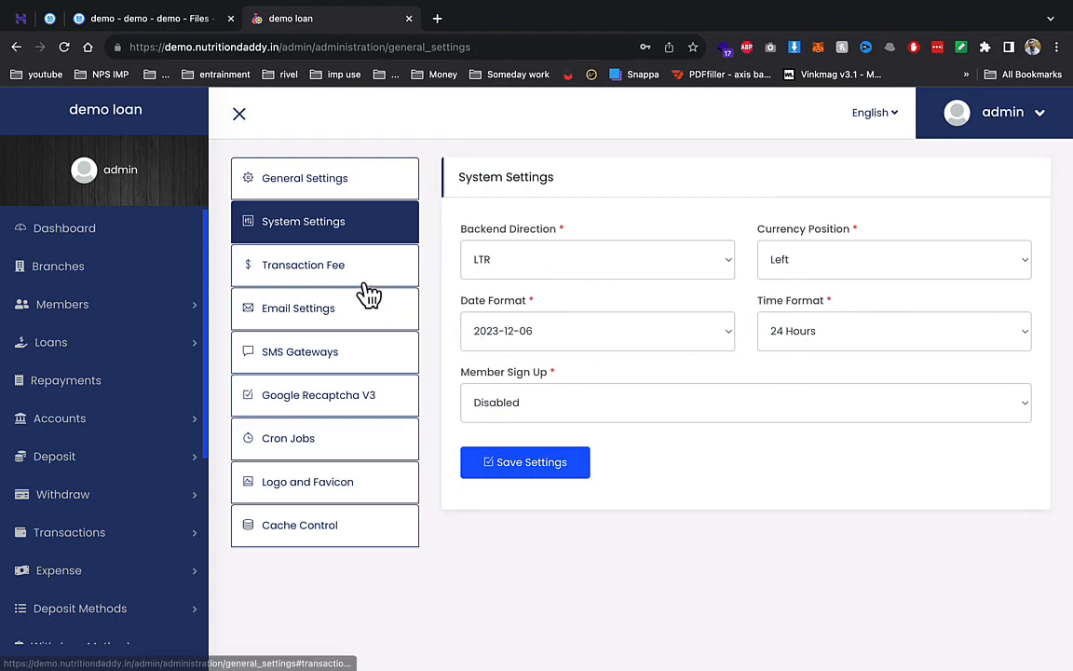
- Keep member sign-up Disabled and the Percentage transfer fee, then review Email Settings
left_click(568, 405)
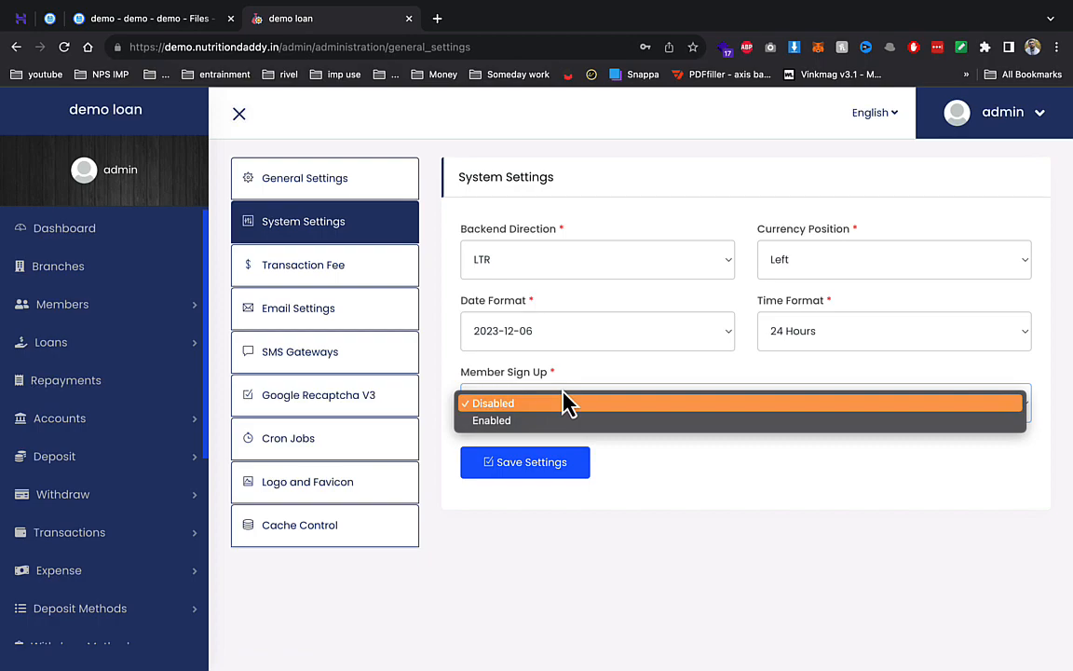
left_click(513, 403)
left_click(351, 271)
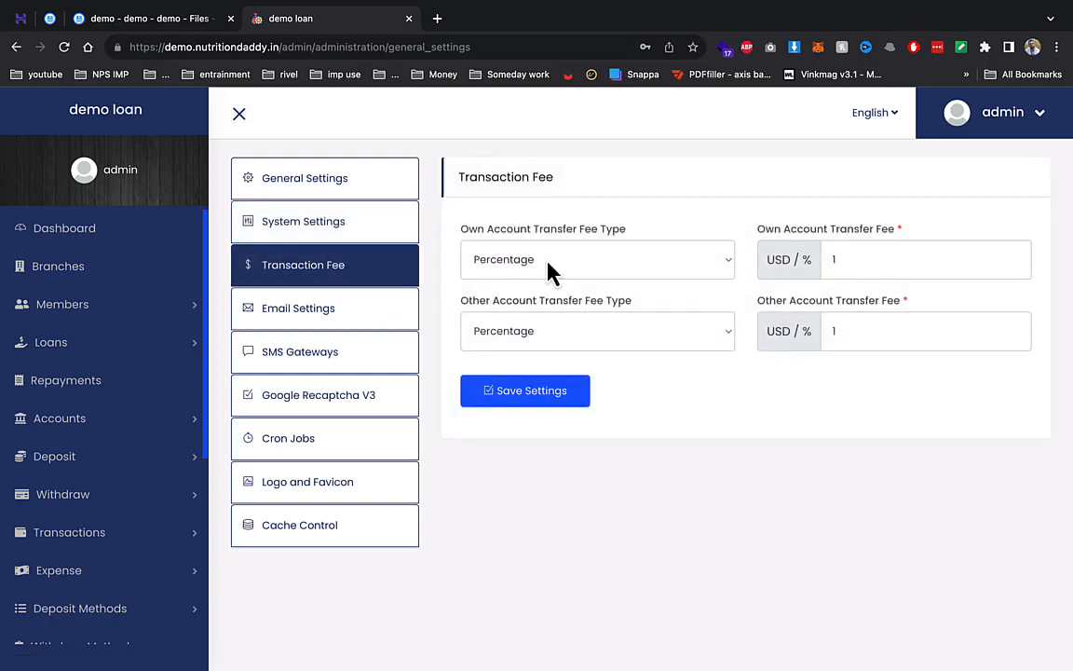
left_click(575, 259)
left_click(897, 253)
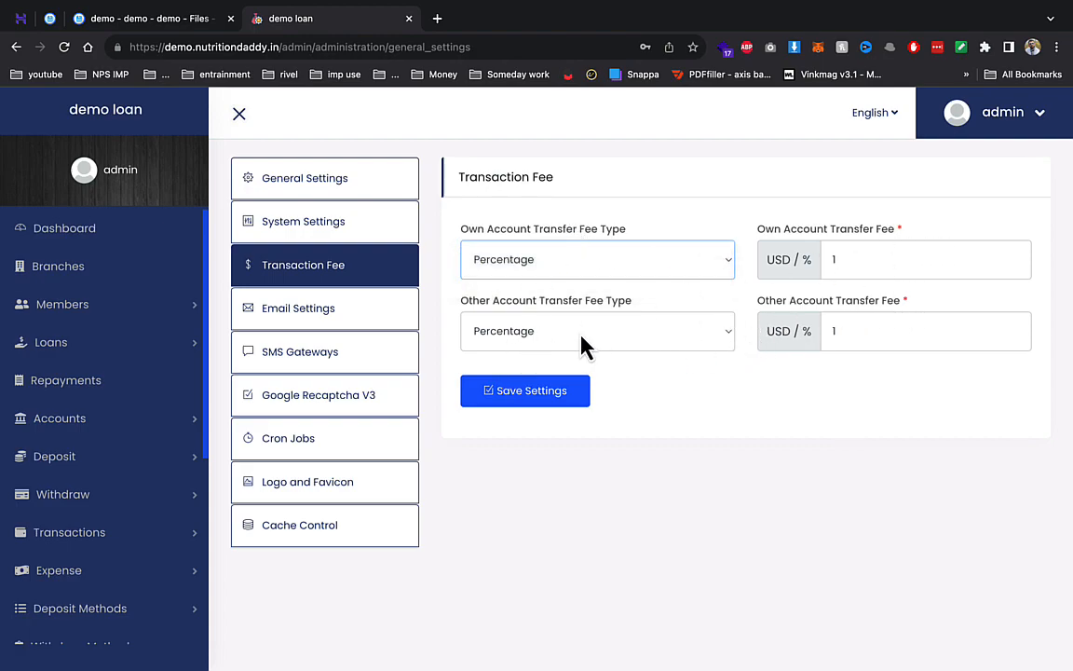
left_click(382, 309)
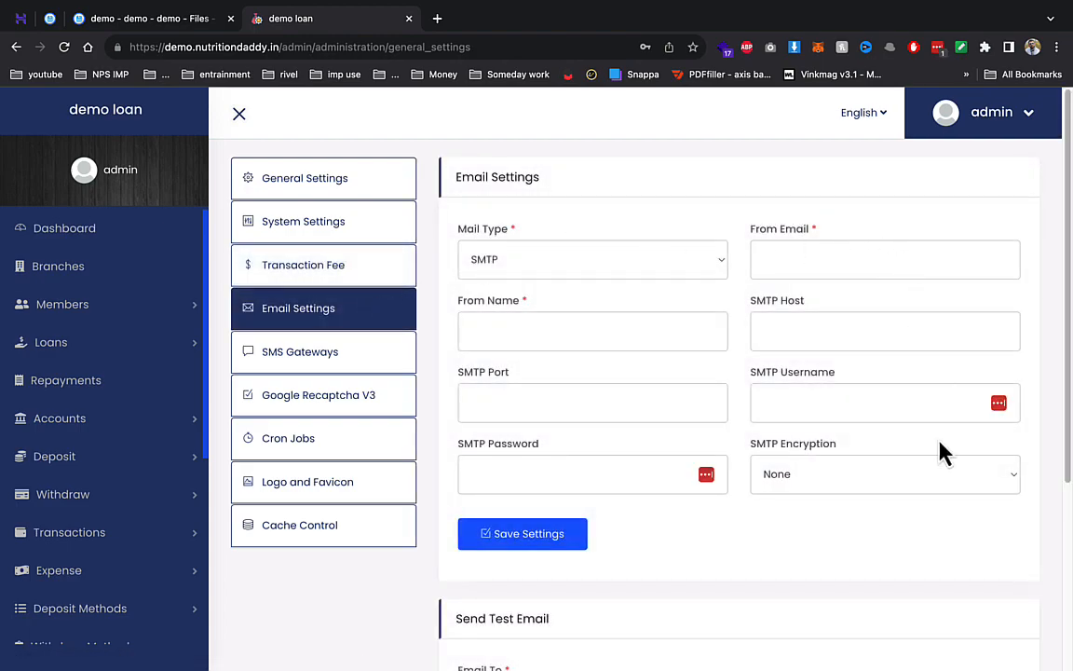
scroll(792, 410, "down", 3)
scroll(690, 396, "up", 3)
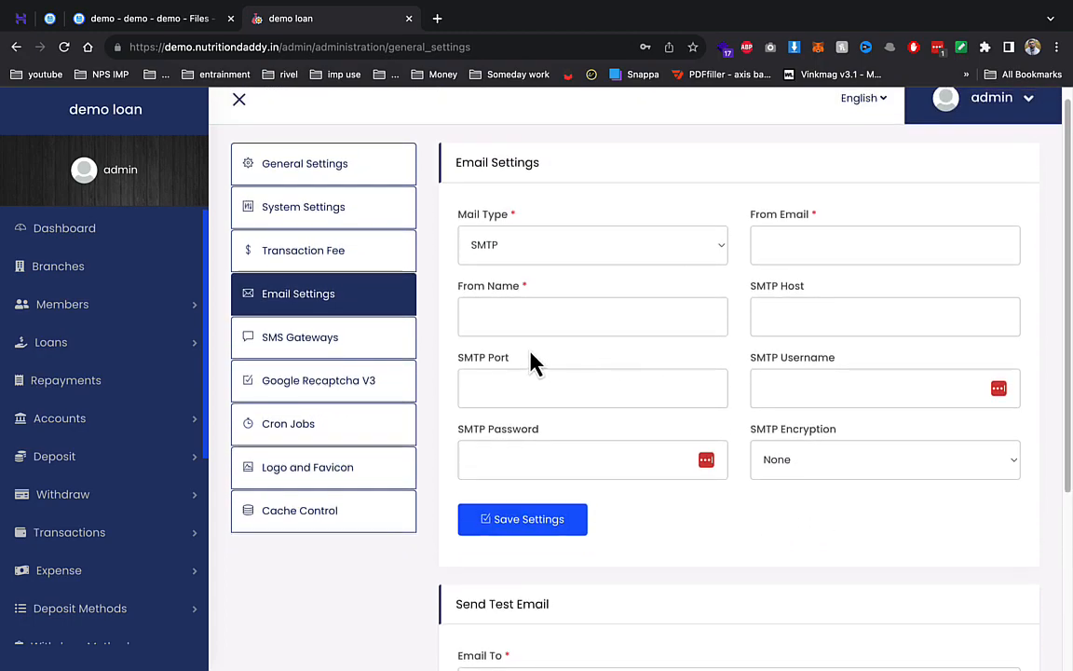
- Browse SMS Gateways (Twilio), Recaptcha V3, Cron Jobs, Logo and Favicon, and Cache Control sections
left_click(348, 336)
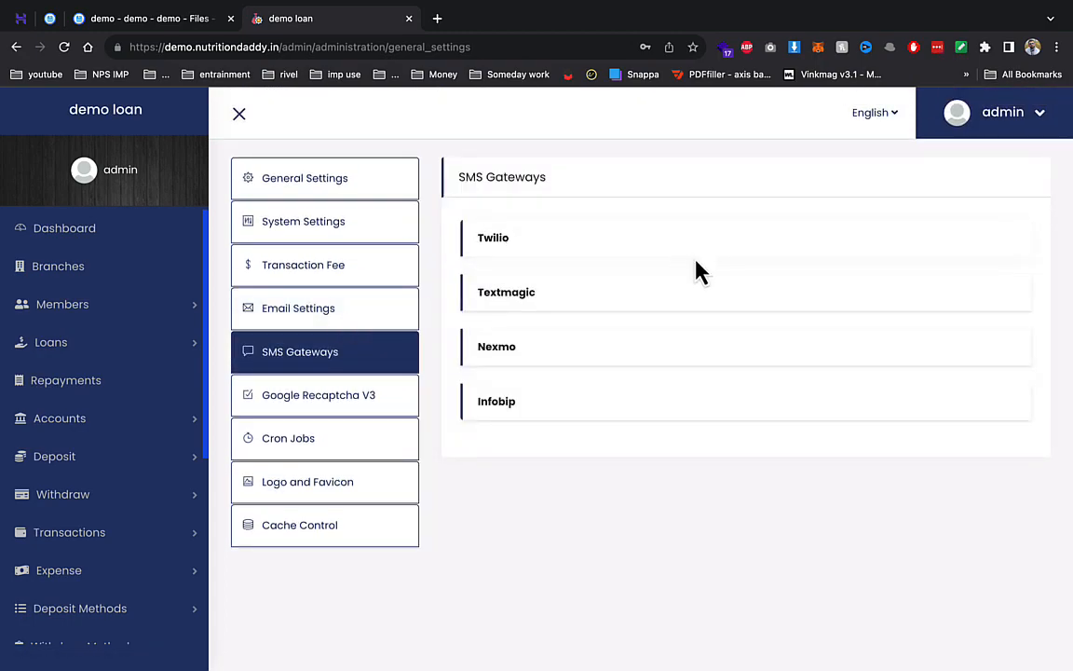
left_click(522, 242)
left_click(522, 242)
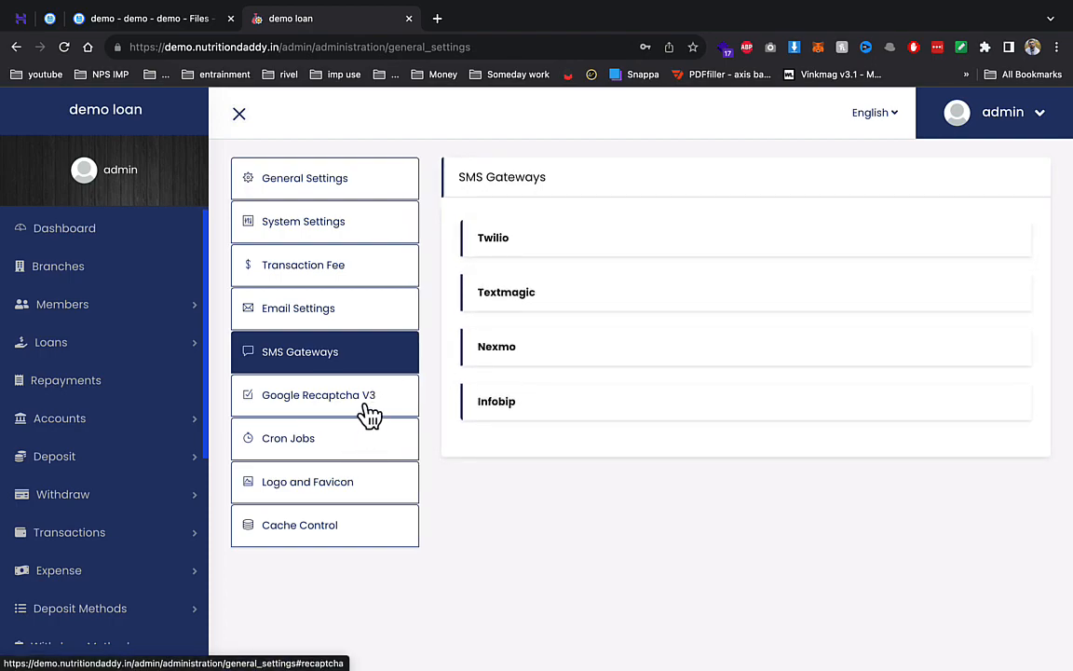
left_click(333, 443)
left_click(352, 397)
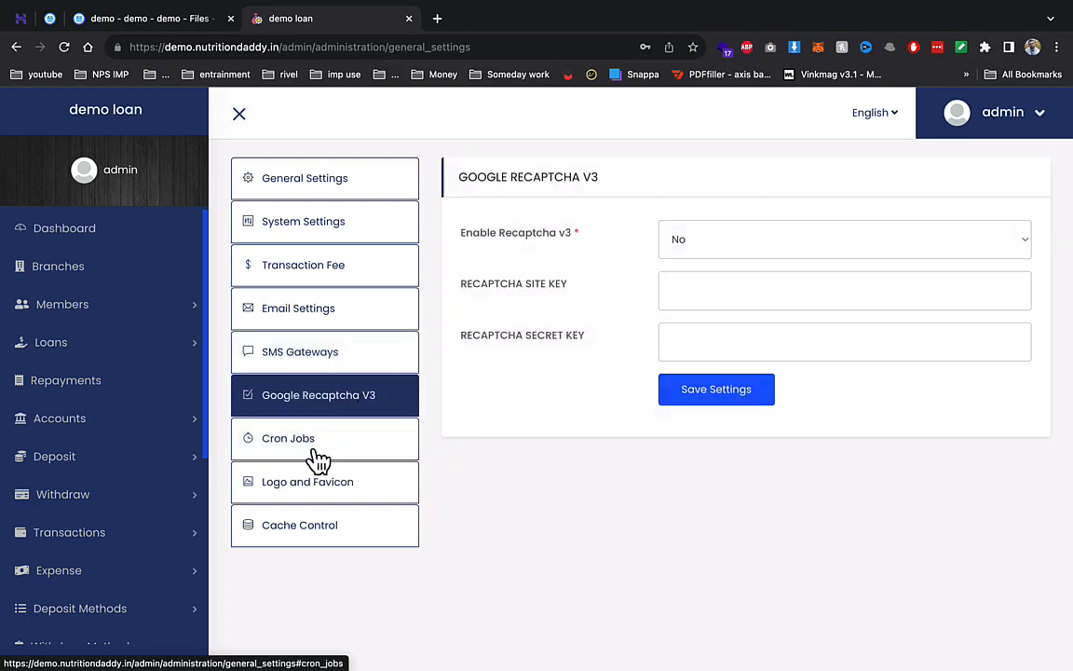
left_click(313, 501)
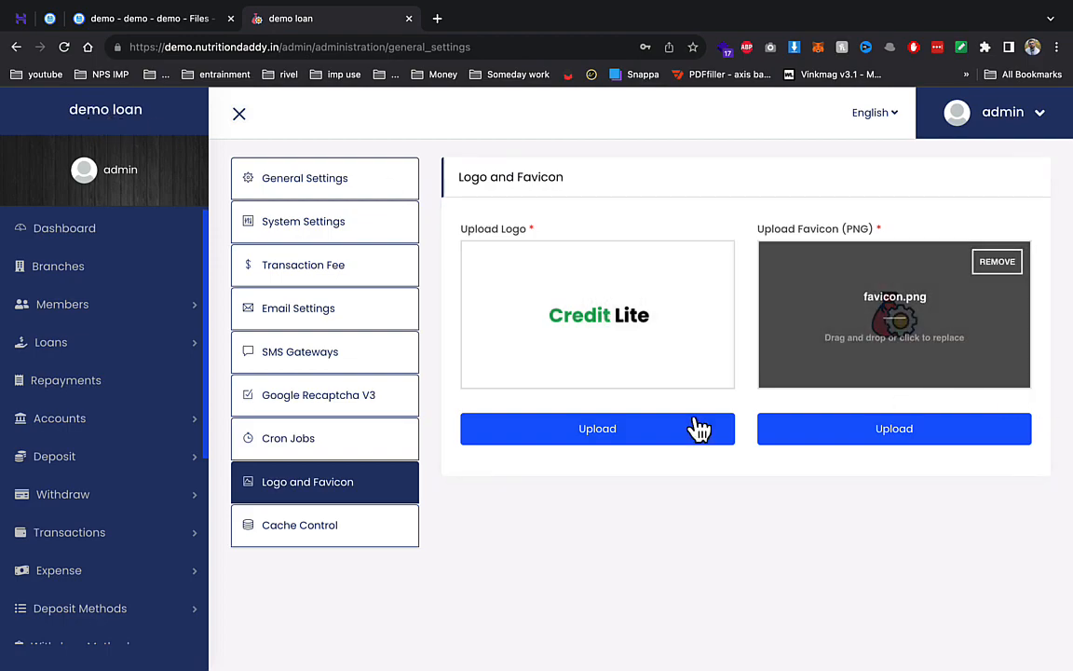
left_click(331, 529)
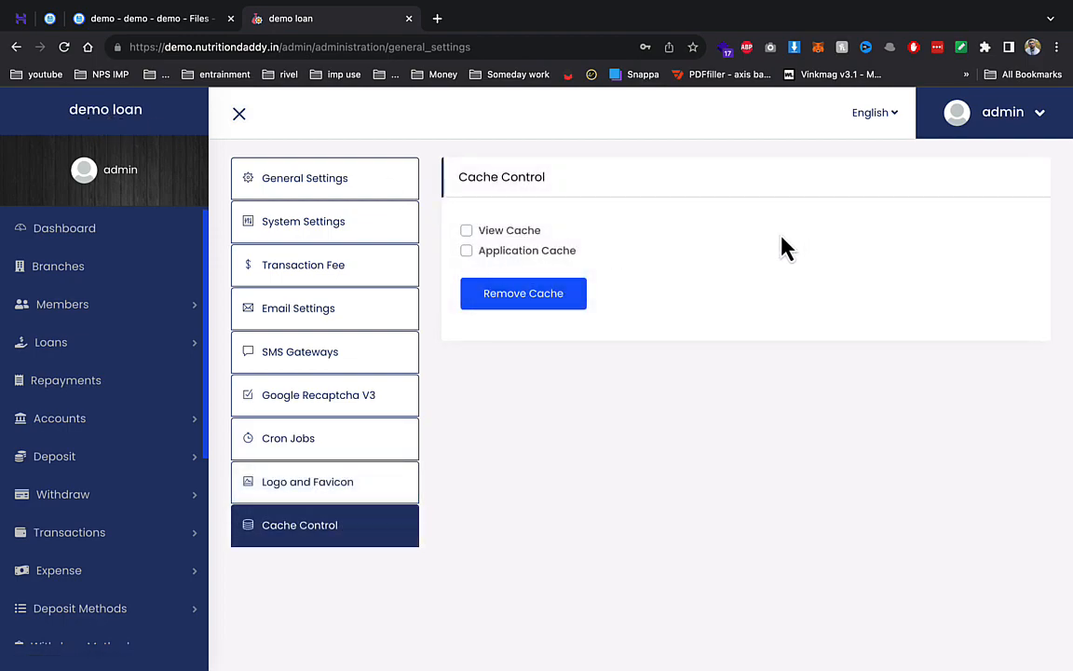
- From the branch list, add and save branch 'bhopal' with a contact e-mail and phone
left_click(53, 270)
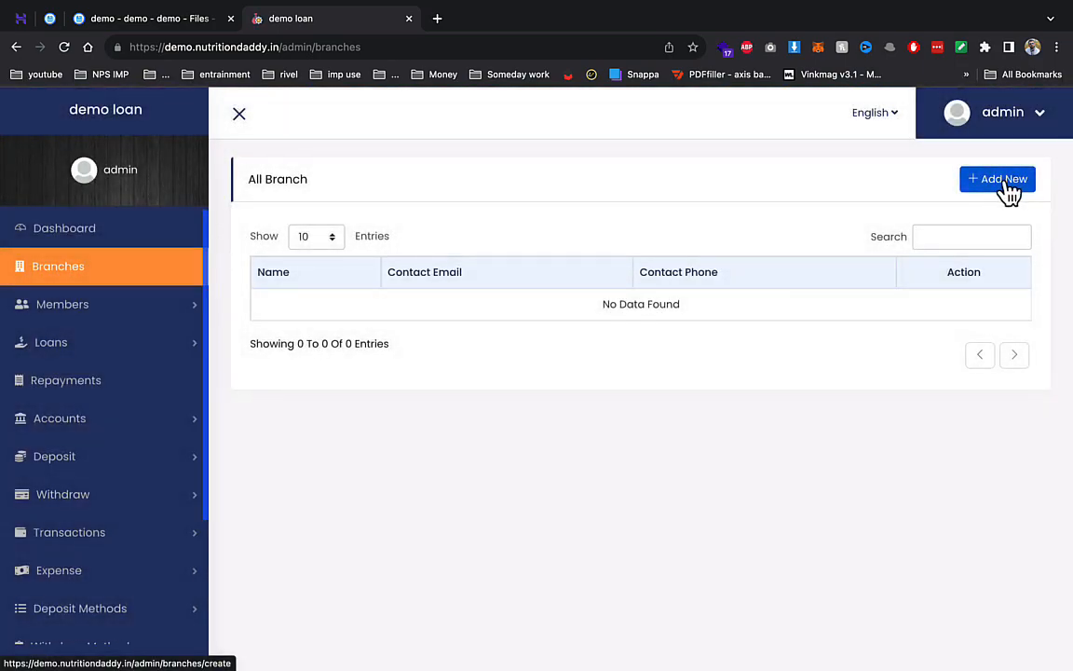
left_click(1006, 180)
left_click(455, 204)
type("bhopal")
key("Tab")
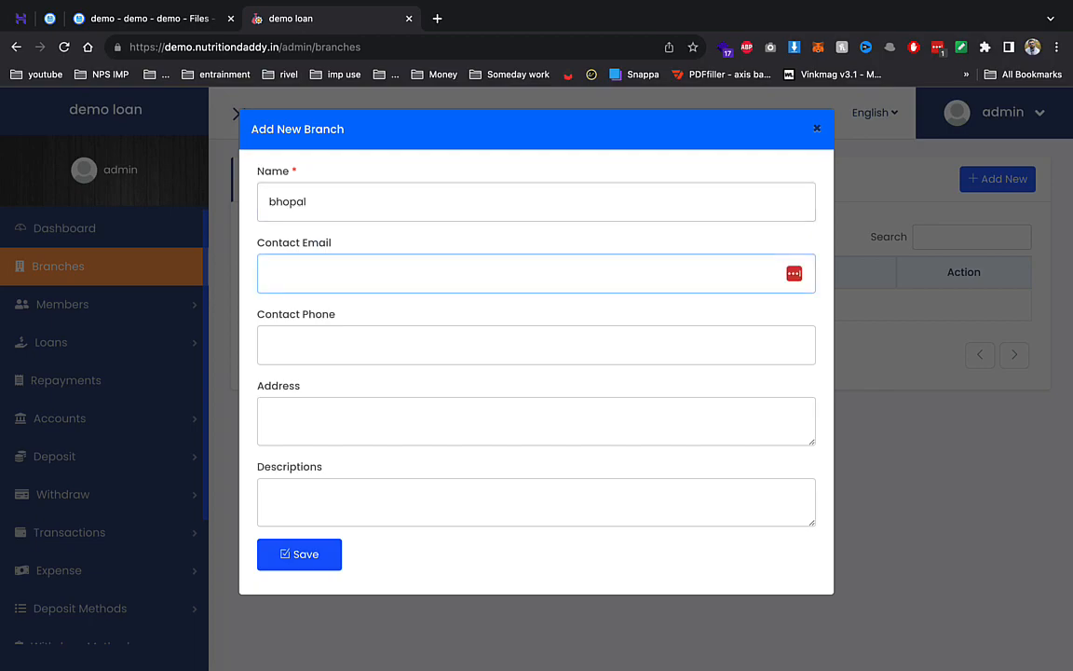
double_click(422, 196)
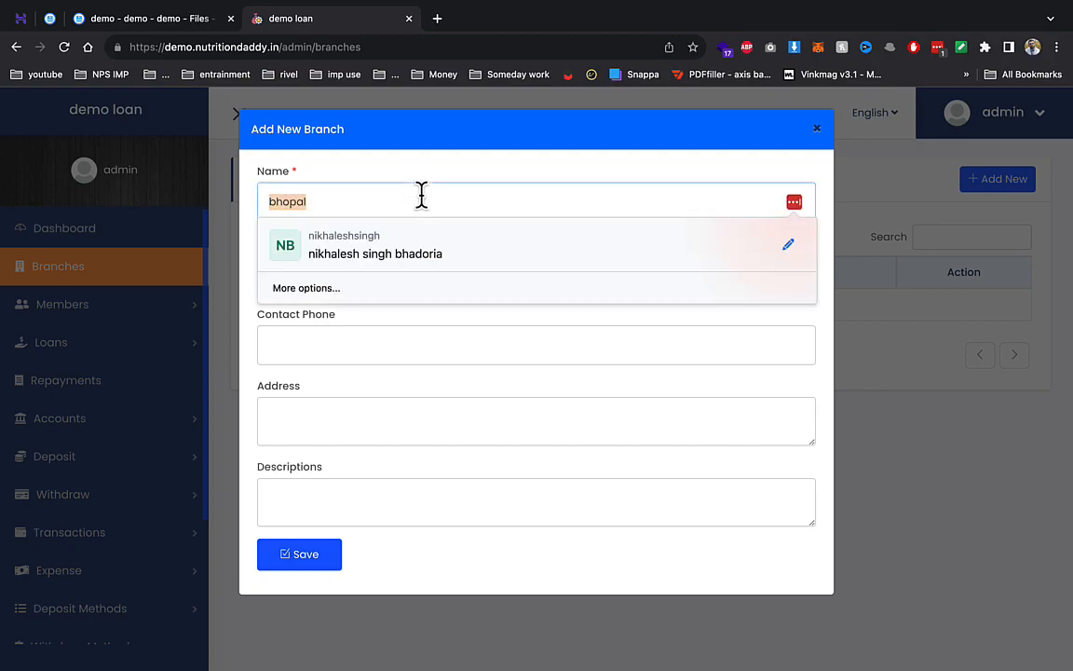
key("Tab")
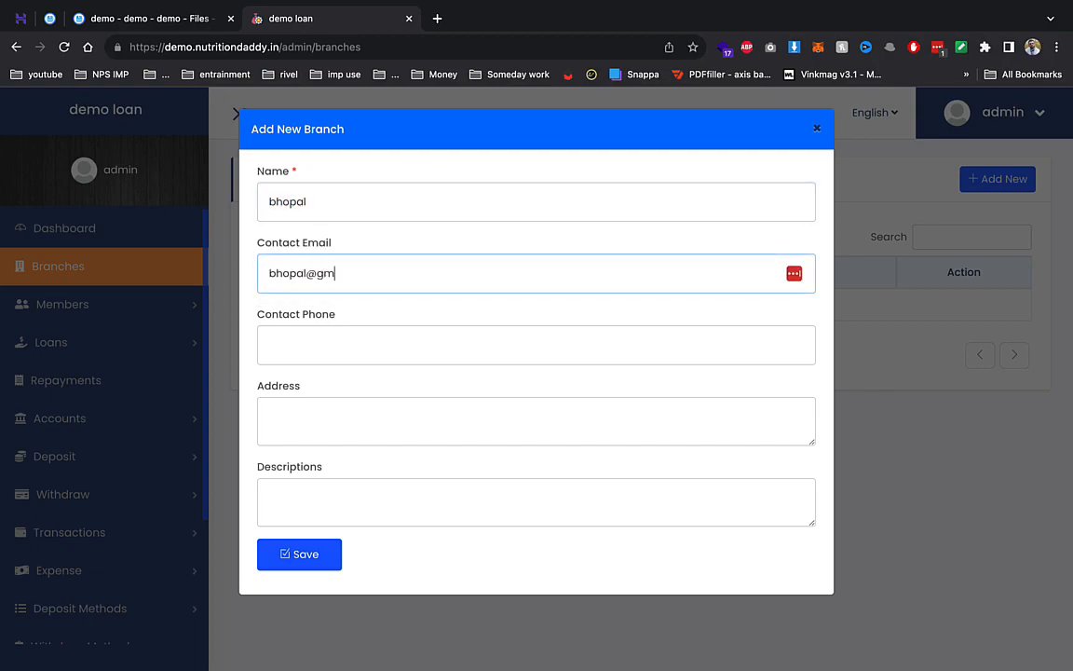
key("Tab")
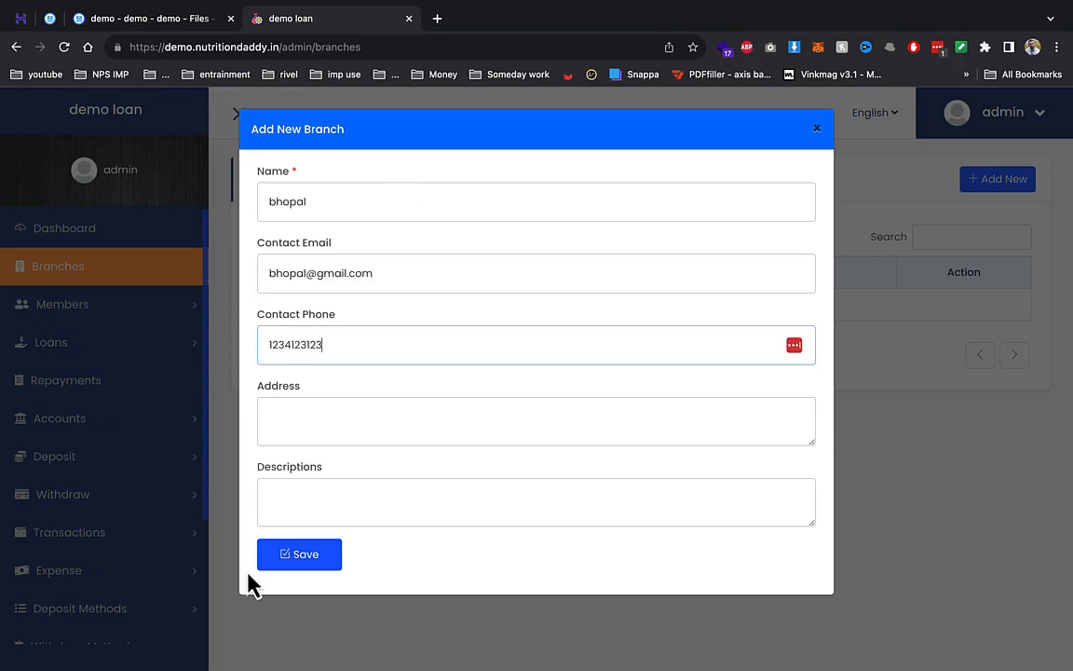
left_click(311, 565)
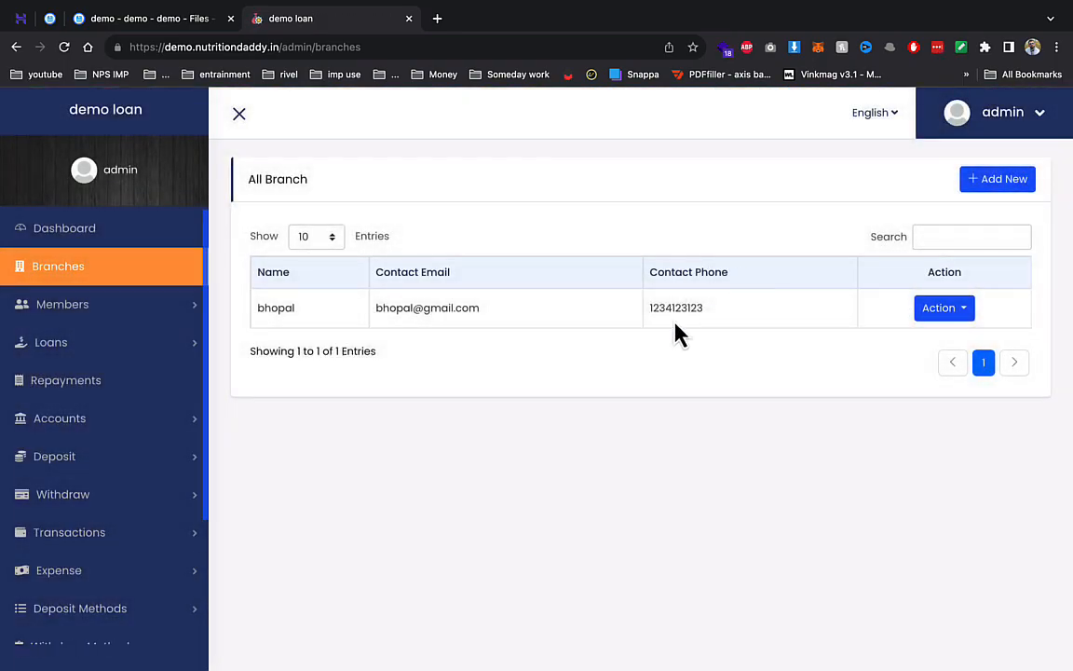
- Open Members > Add Member and fill in the member's first and last name
left_click(100, 308)
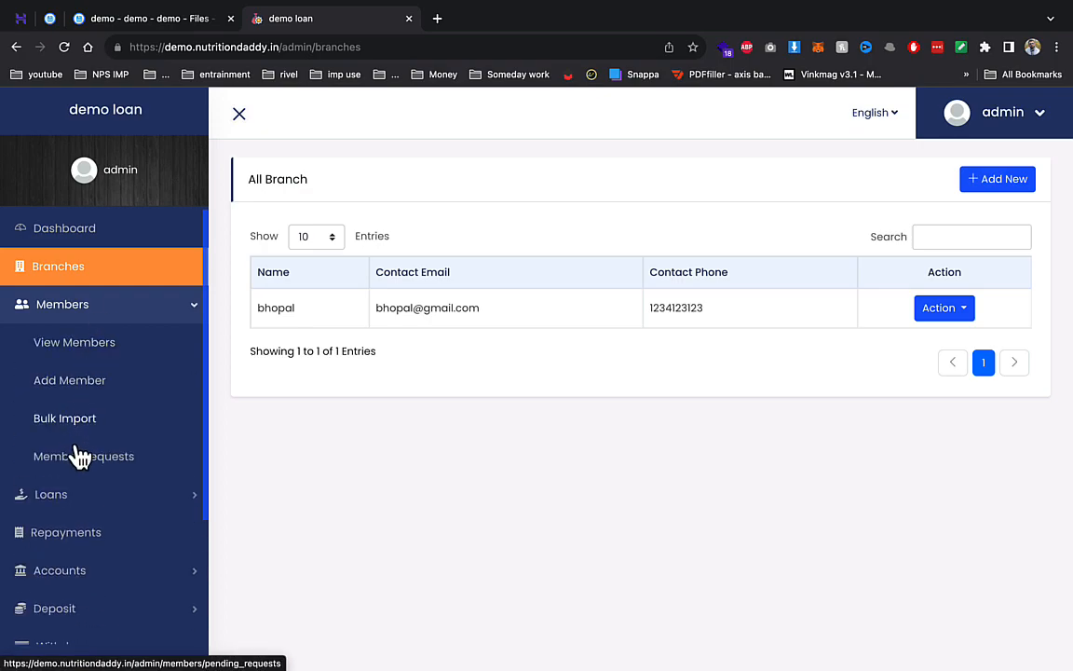
left_click(103, 392)
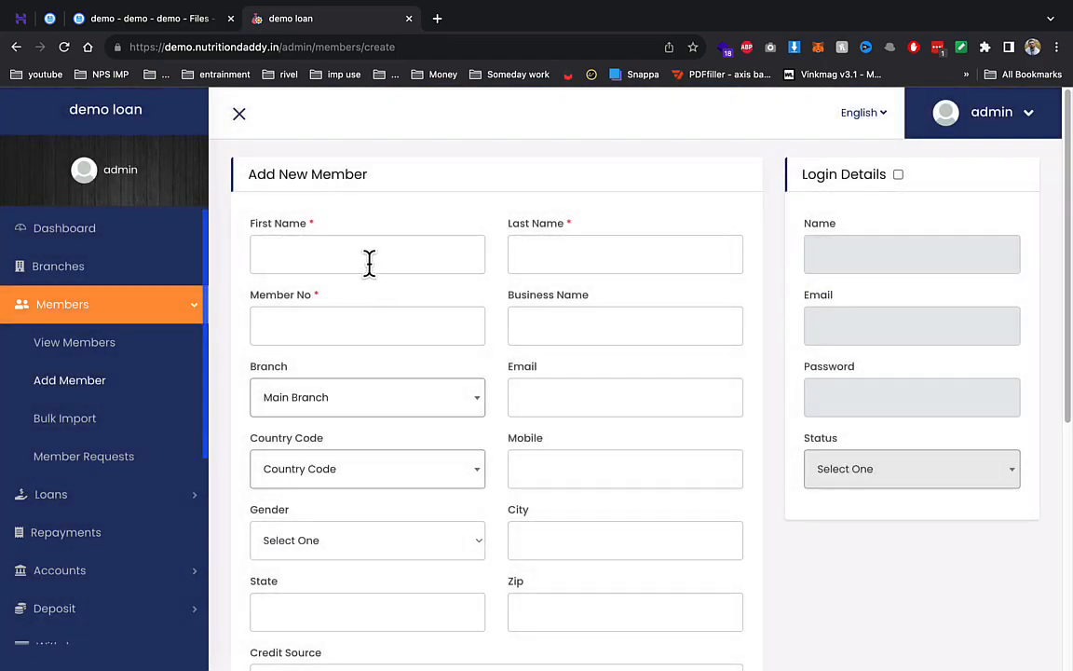
left_click(369, 263)
type("a")
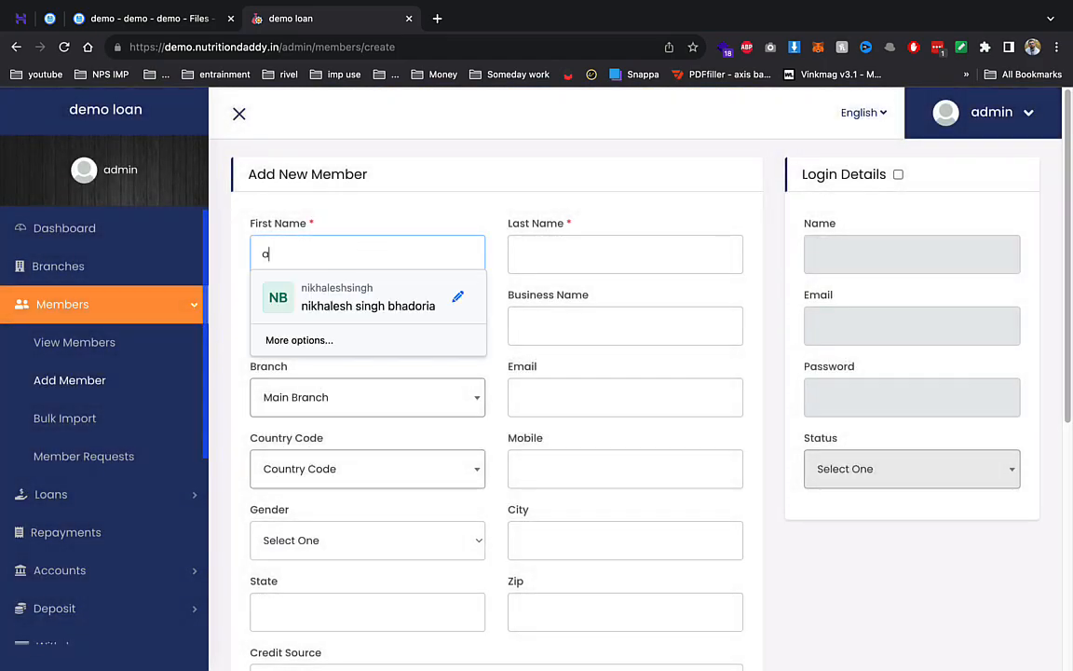
type("runs")
key("BackSpace")
key("Tab")
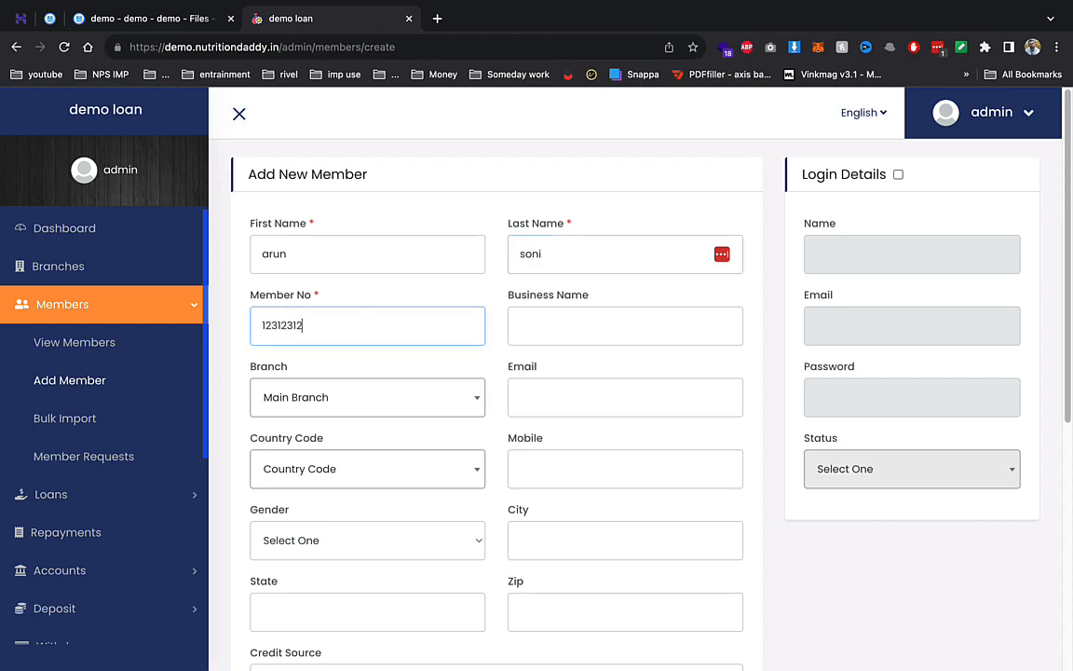
- Enable Login Details and enter the member's login name and password
left_click(898, 175)
left_click(870, 250)
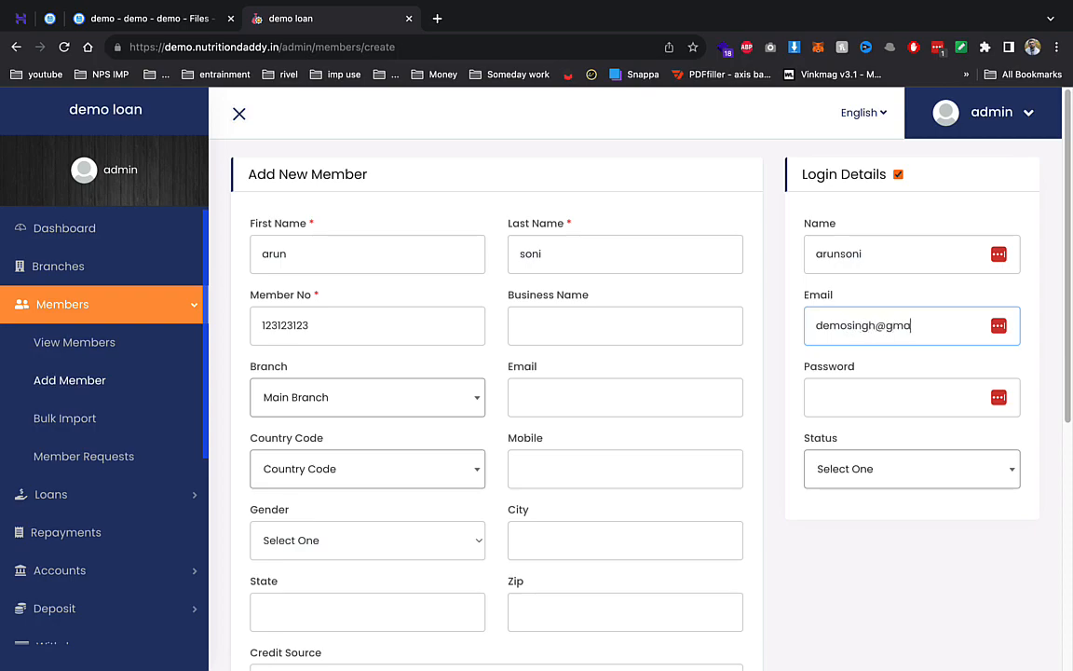
key("Tab")
type("12")
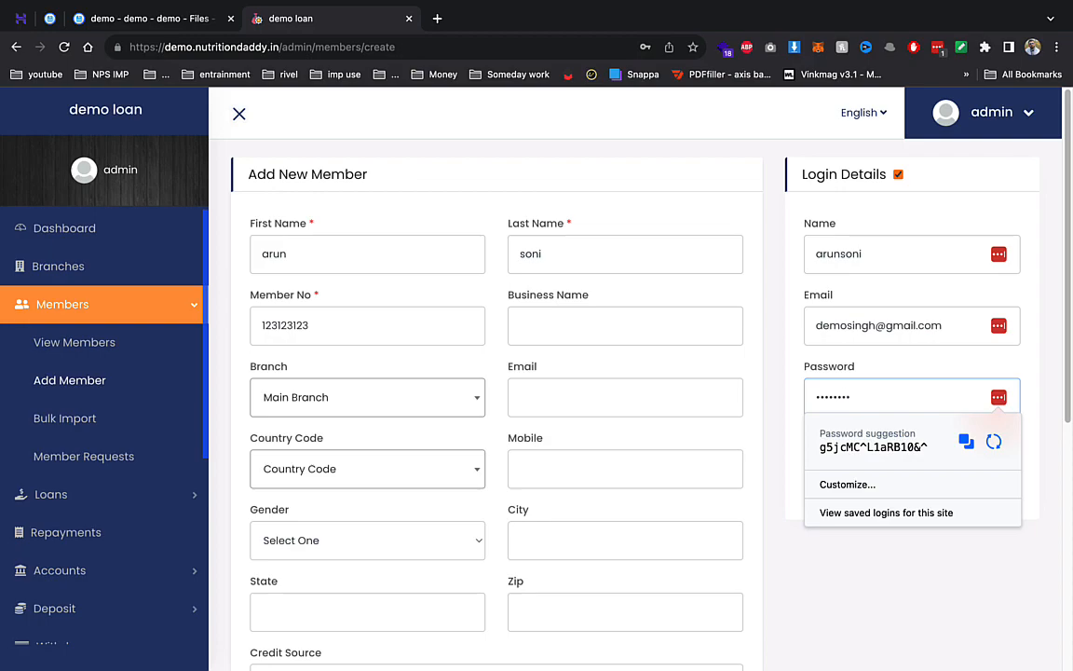
left_click(736, 265)
- Set the member status to Active, submit, and view the member list
scroll(805, 352, "down", 5)
left_click(871, 177)
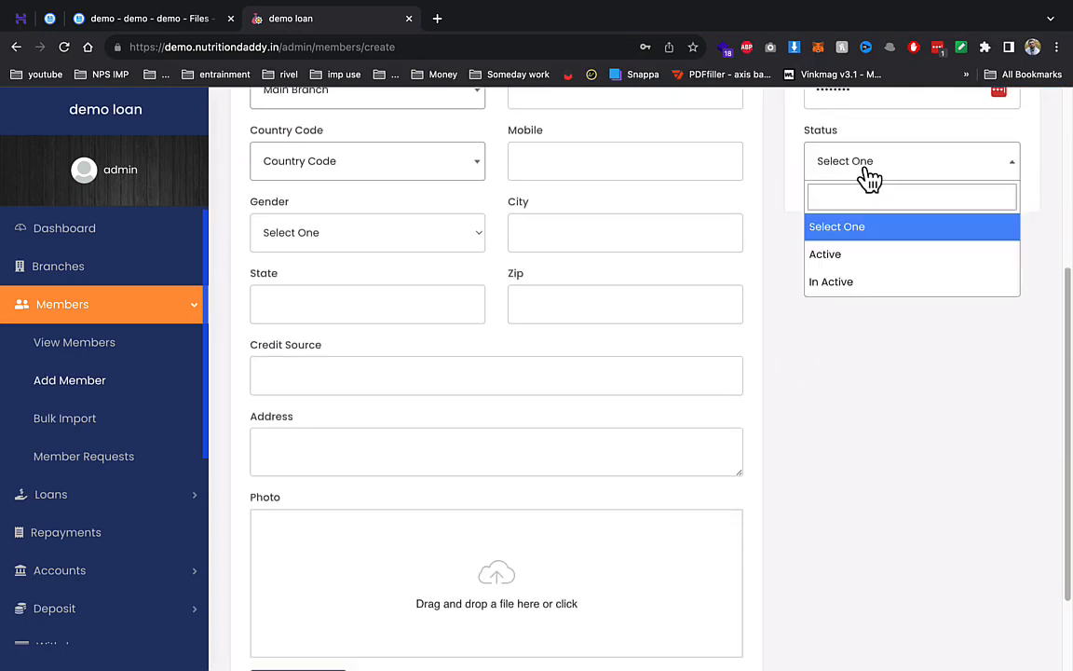
left_click(835, 264)
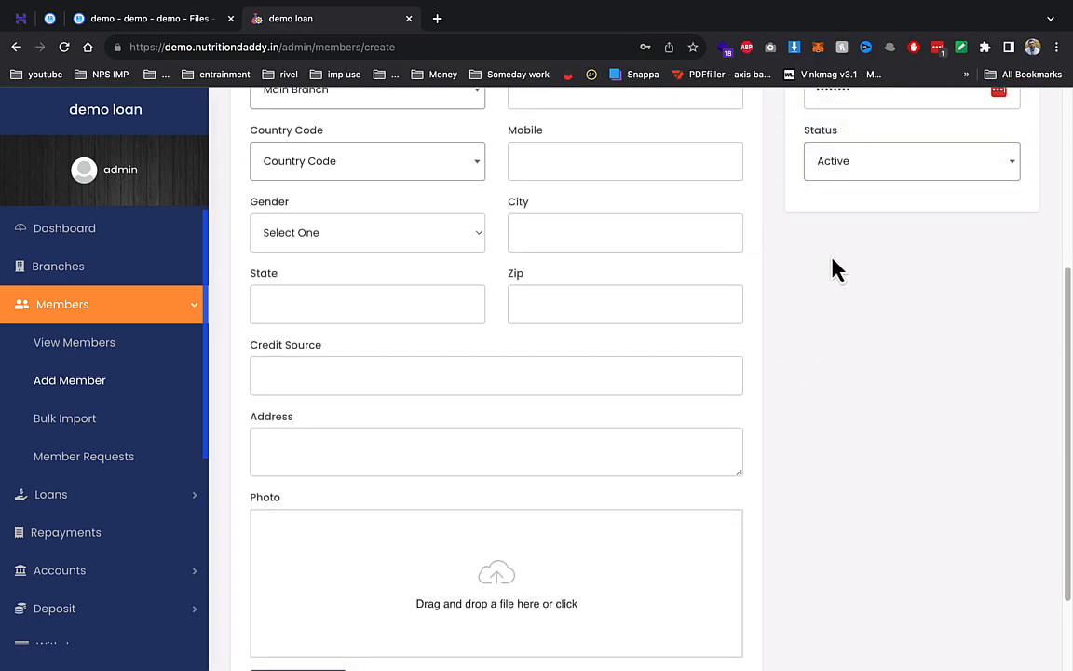
scroll(578, 428, "down", 3)
left_click(323, 569)
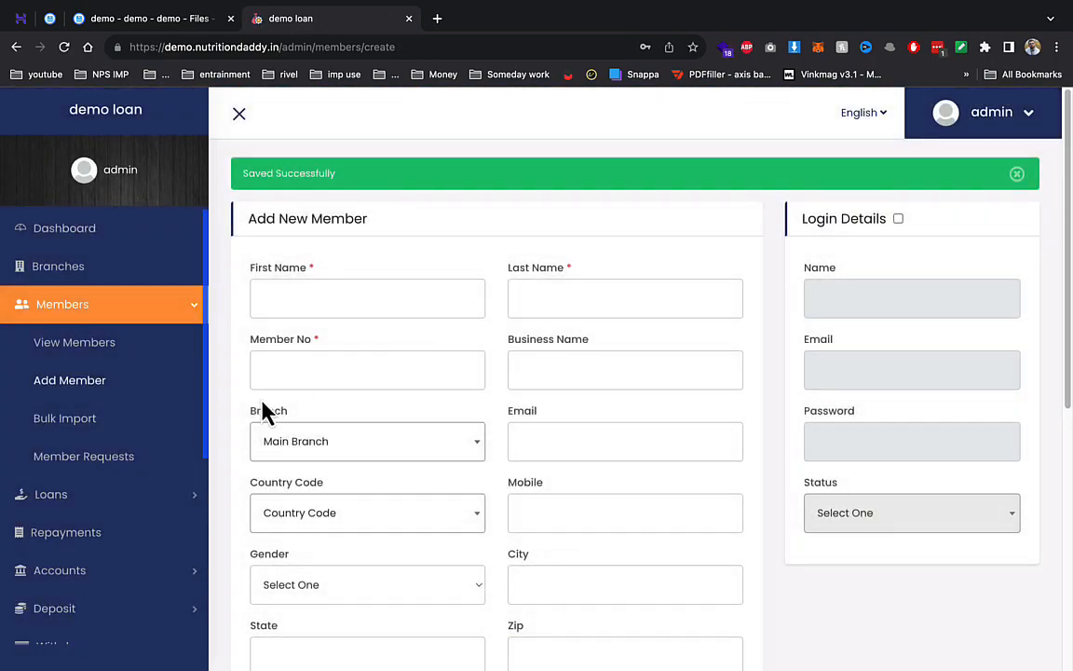
left_click(39, 346)
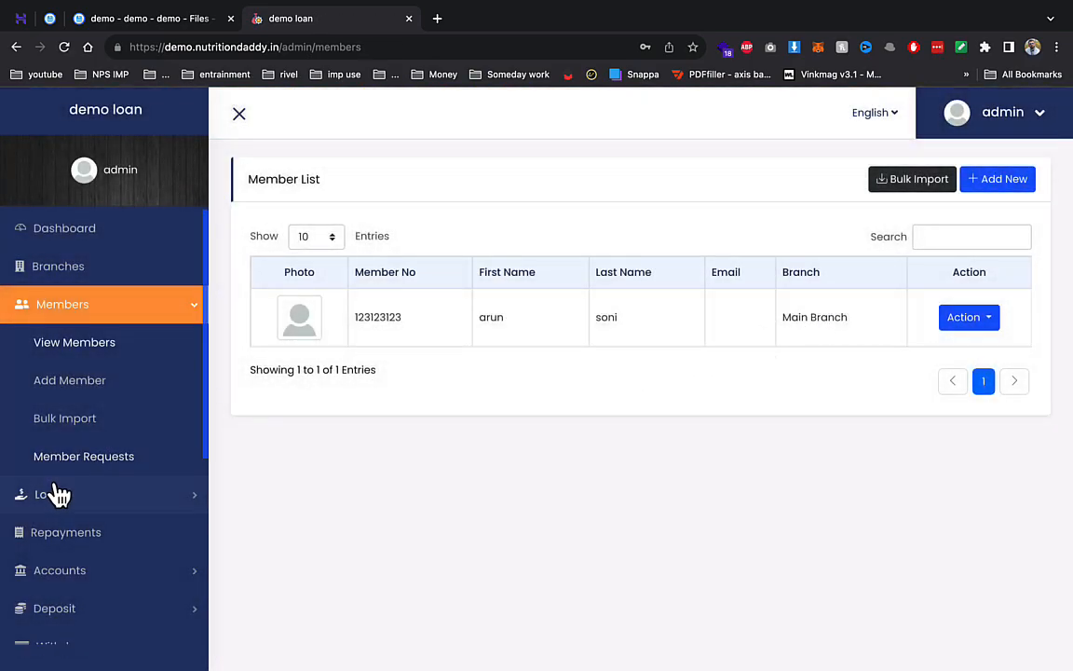
- Start a new home loan product with amounts 10000–100000 and a 12% flat interest rate
left_click(58, 495)
left_click(80, 390)
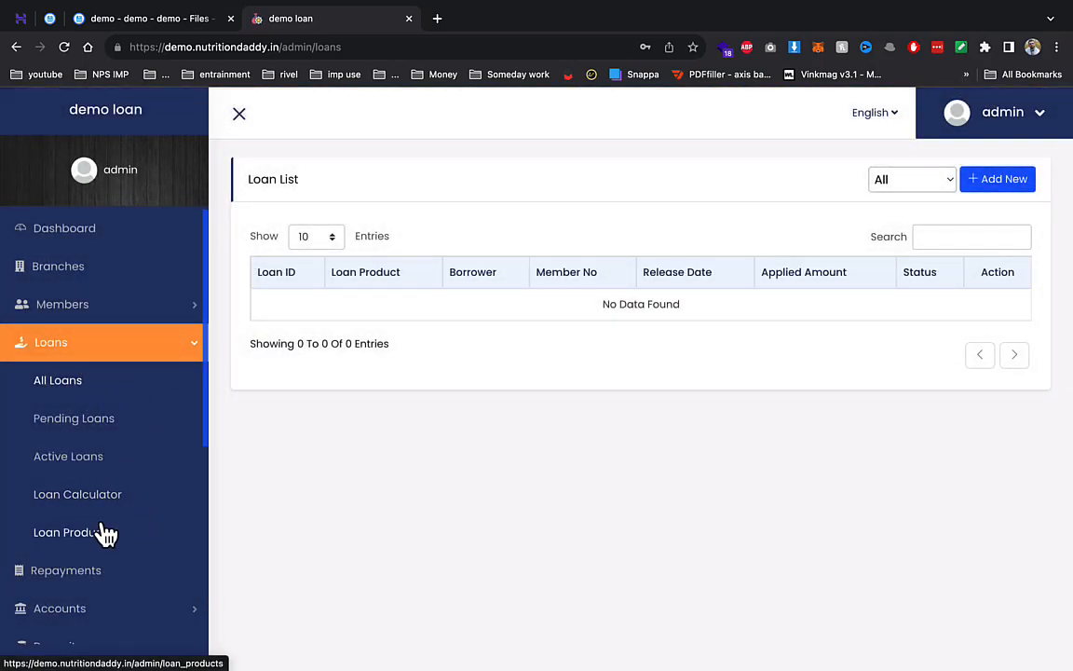
left_click(105, 533)
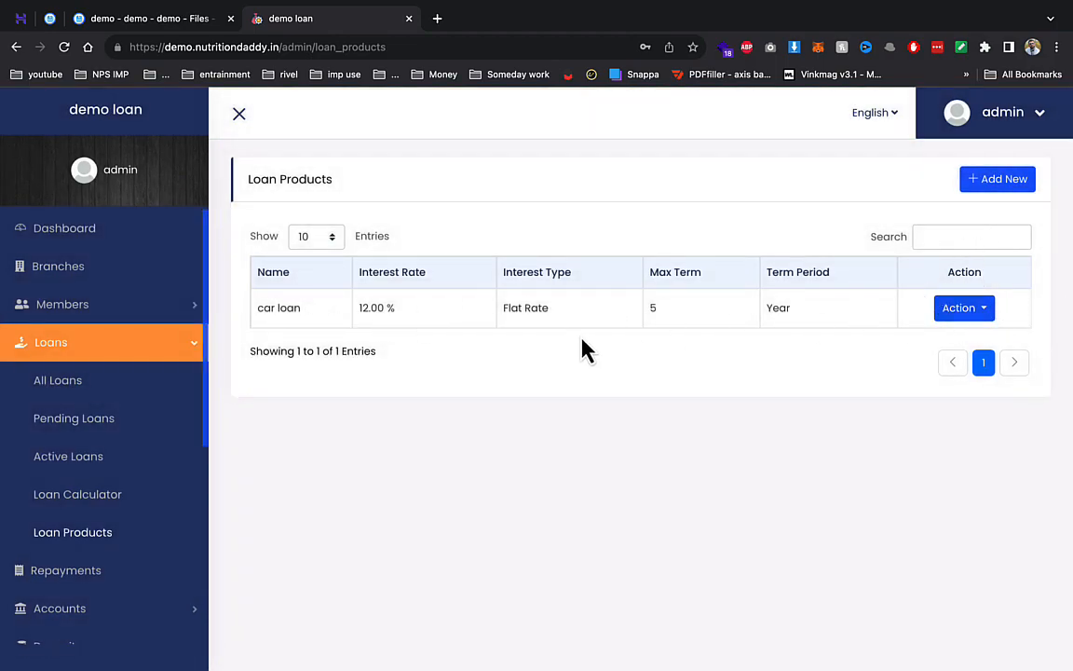
left_click(1014, 185)
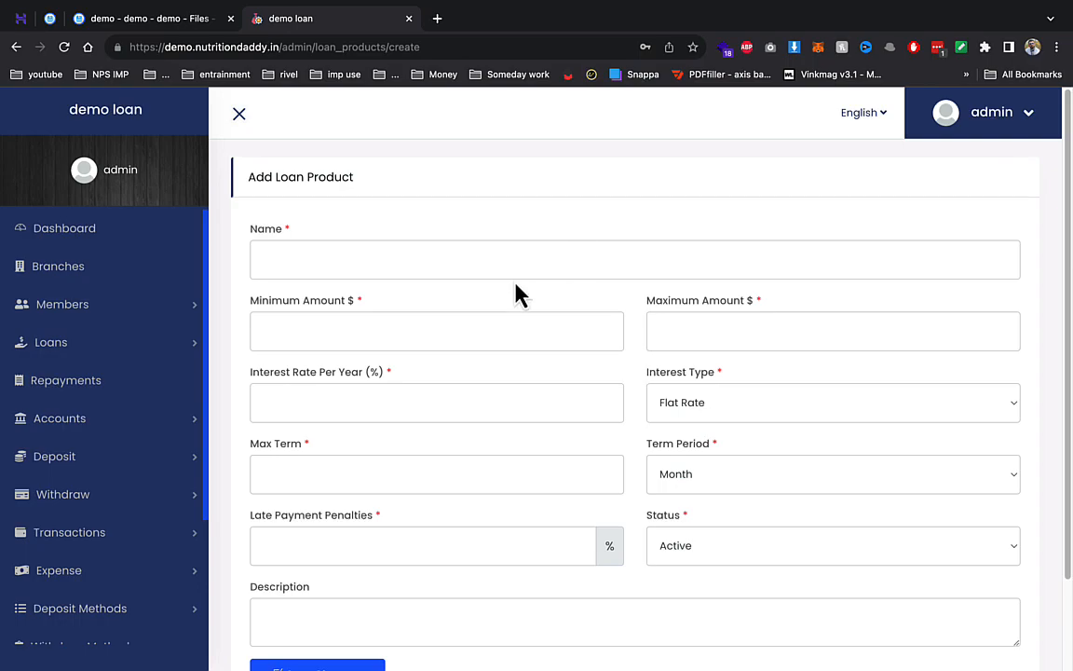
left_click(397, 254)
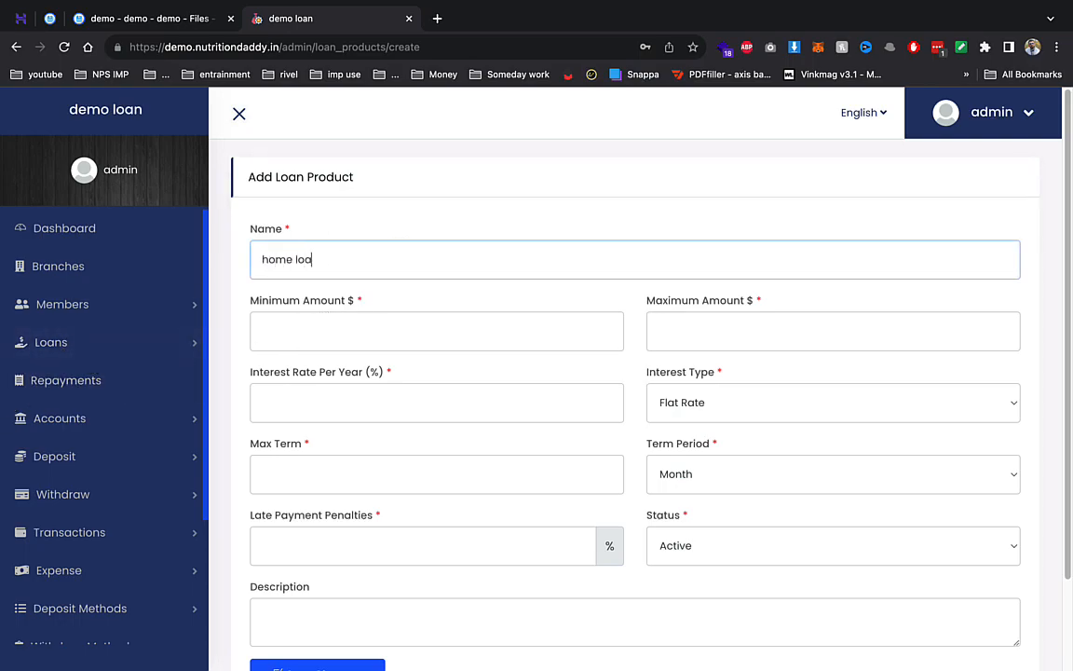
key("Tab")
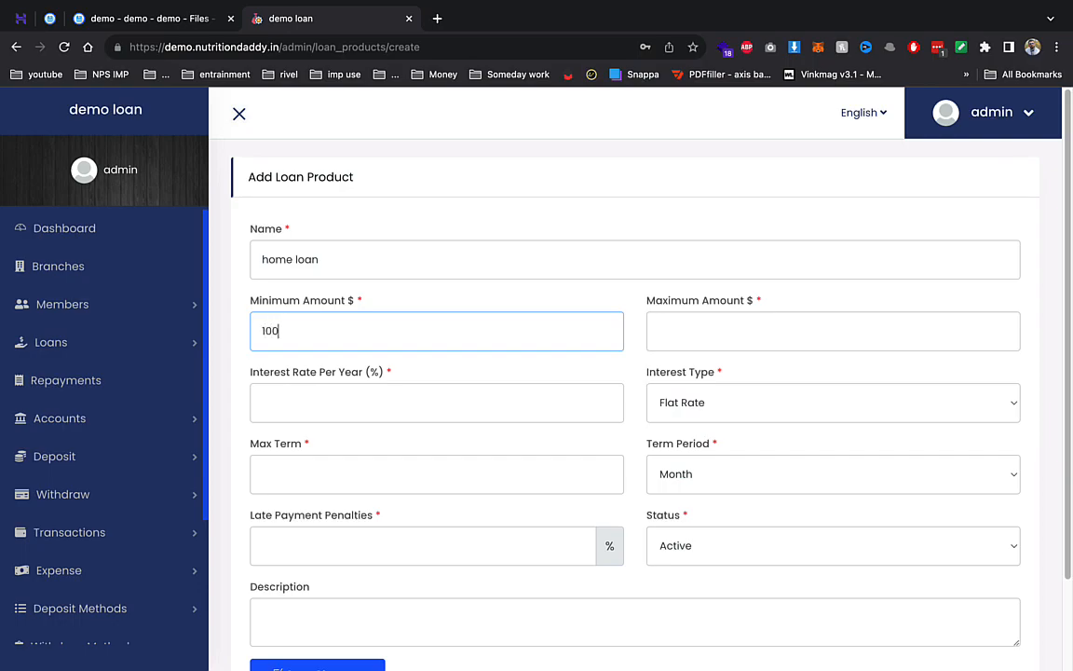
key("Tab")
type("1")
key("Tab")
key("Tab")
- Set a 10-year maximum term and 500 late penalty, save, and return to All Loans
left_click(335, 476)
type("5")
left_click(684, 483)
left_click(690, 498)
left_click(338, 479)
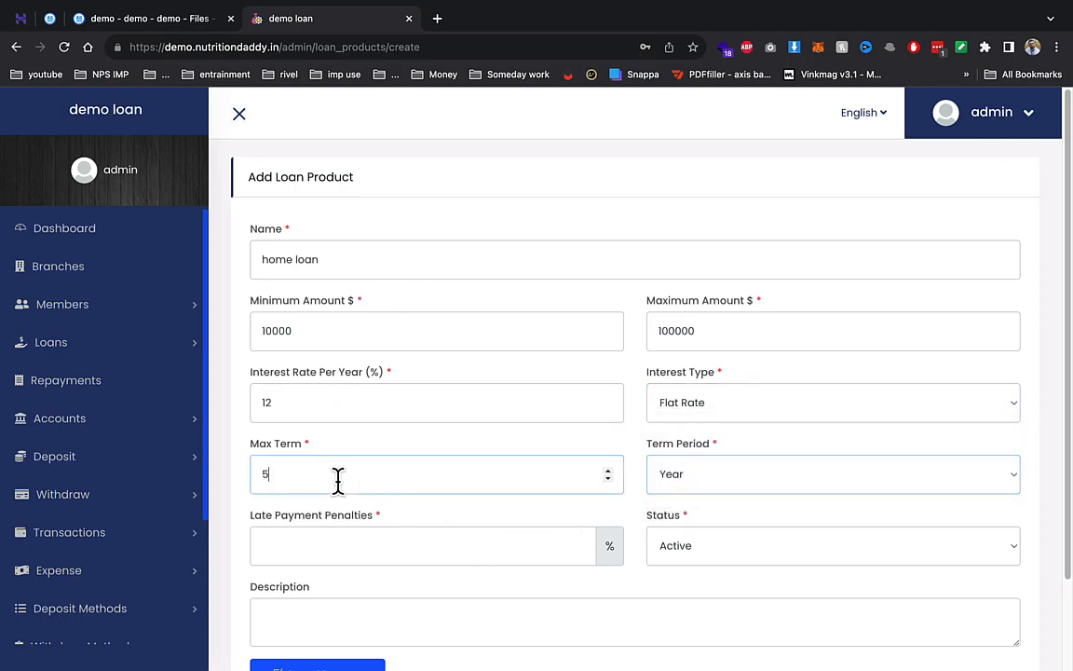
left_click_drag(338, 478, 254, 506)
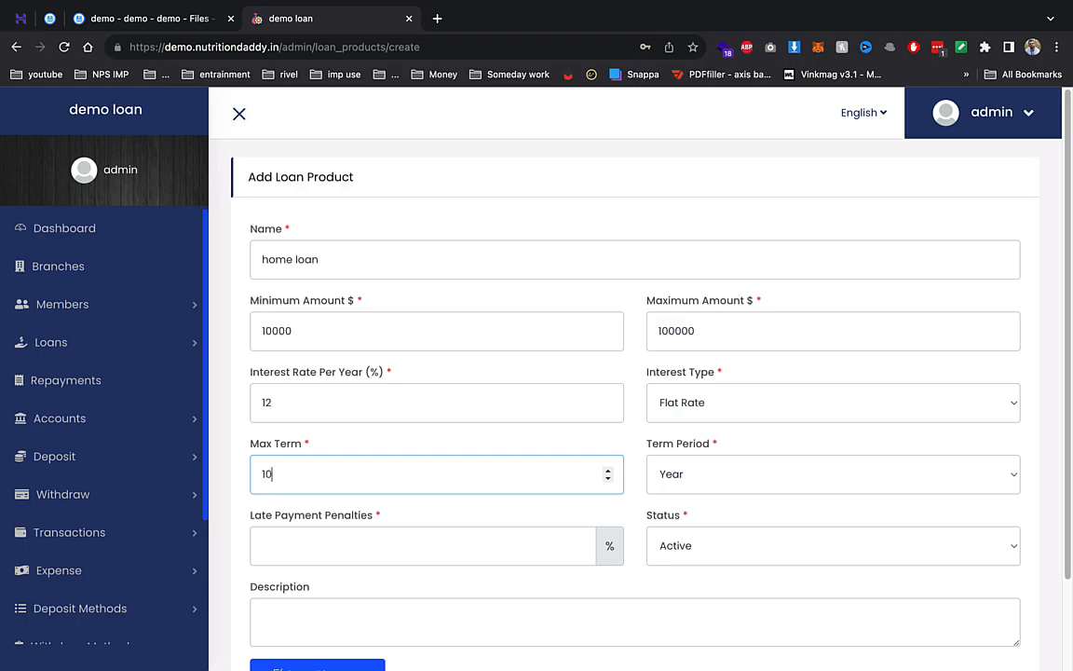
left_click(303, 533)
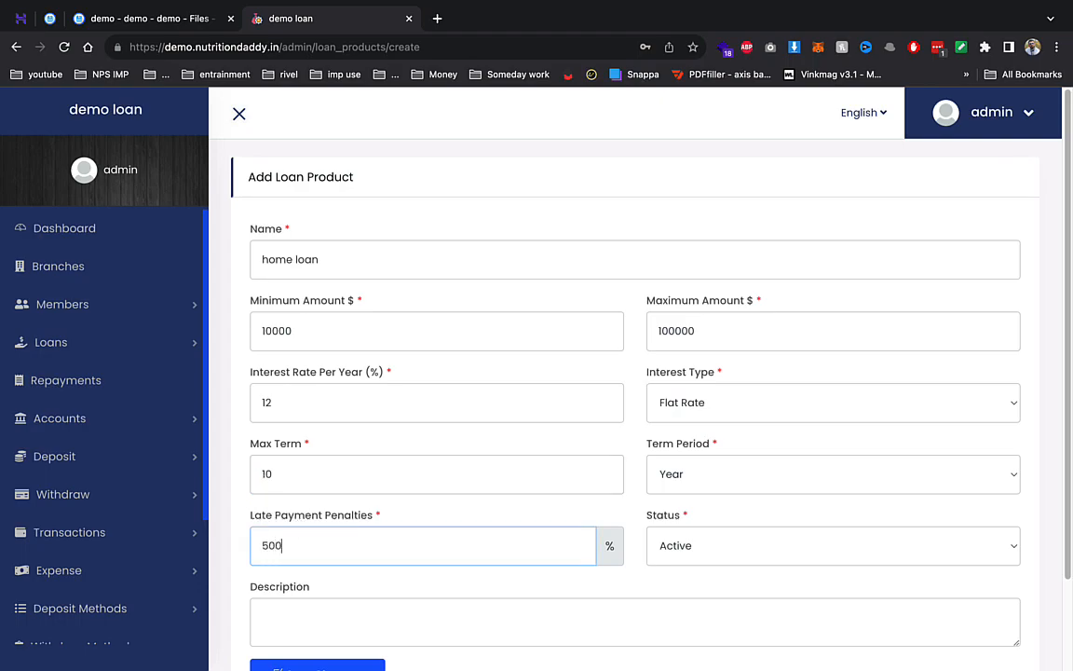
scroll(347, 528, "down", 2)
left_click(333, 578)
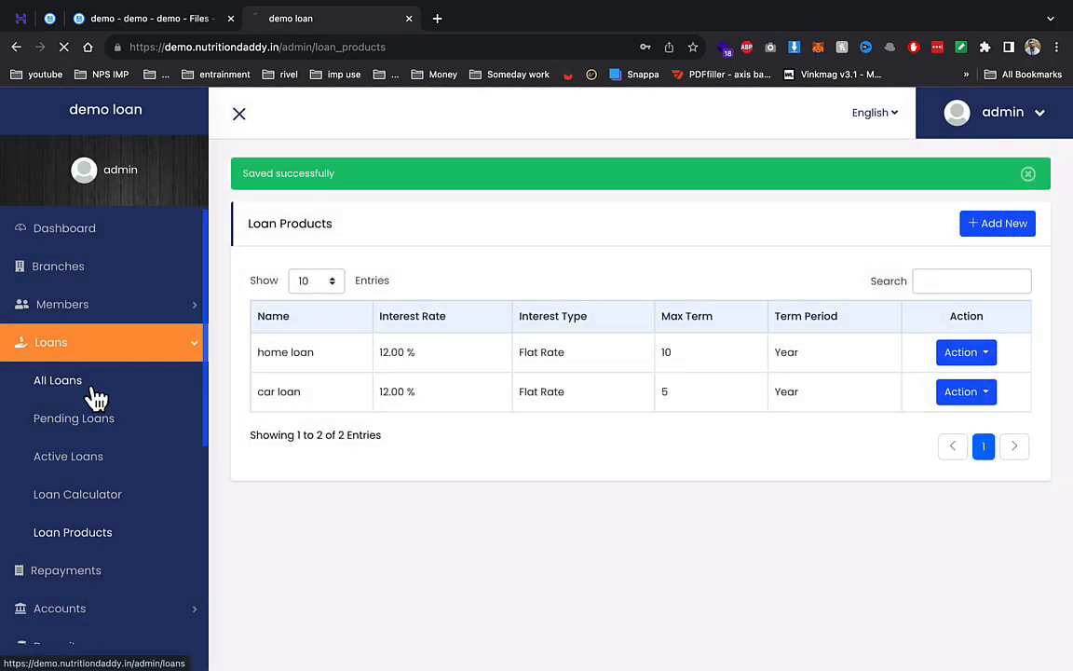
left_click(91, 388)
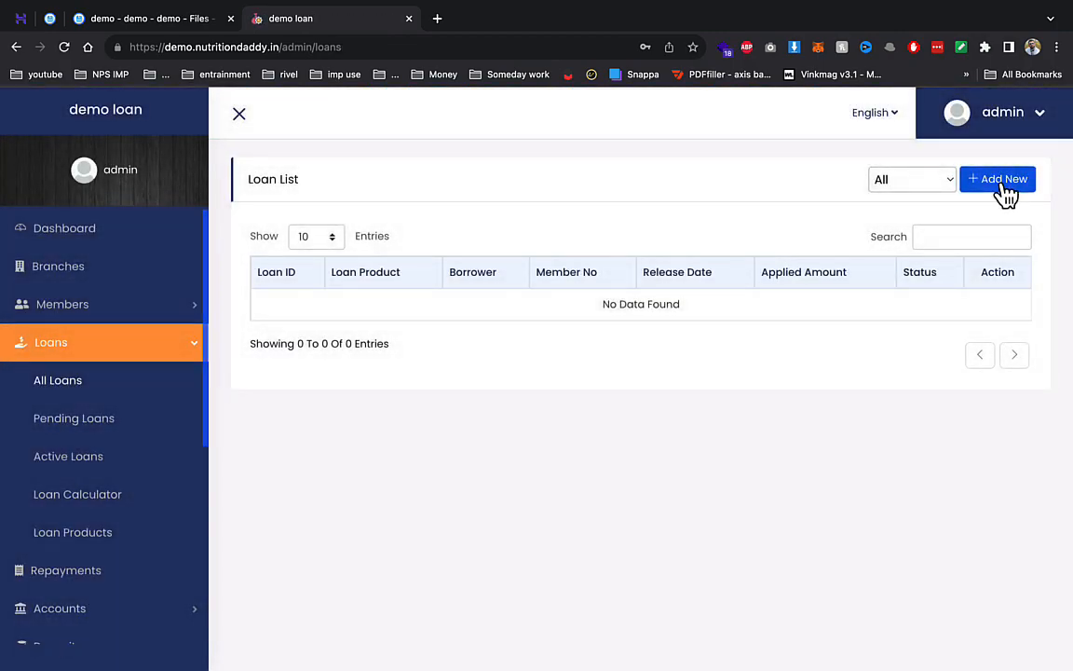
- Add loan I123 as a car loan for the new member in INR, applying for 10000
left_click(999, 179)
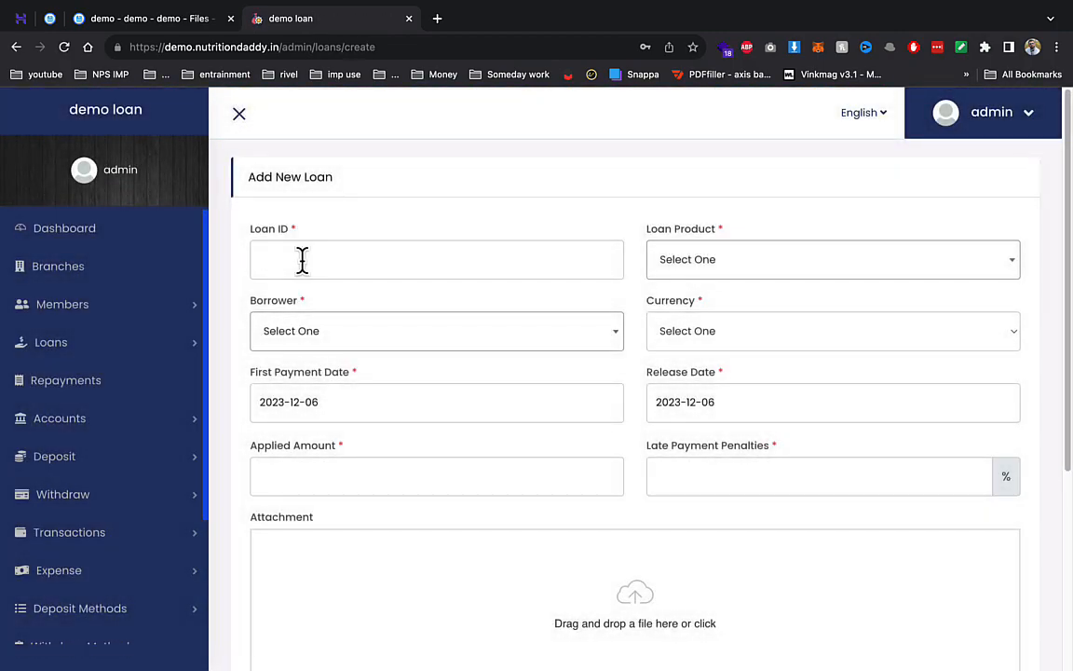
left_click(302, 260)
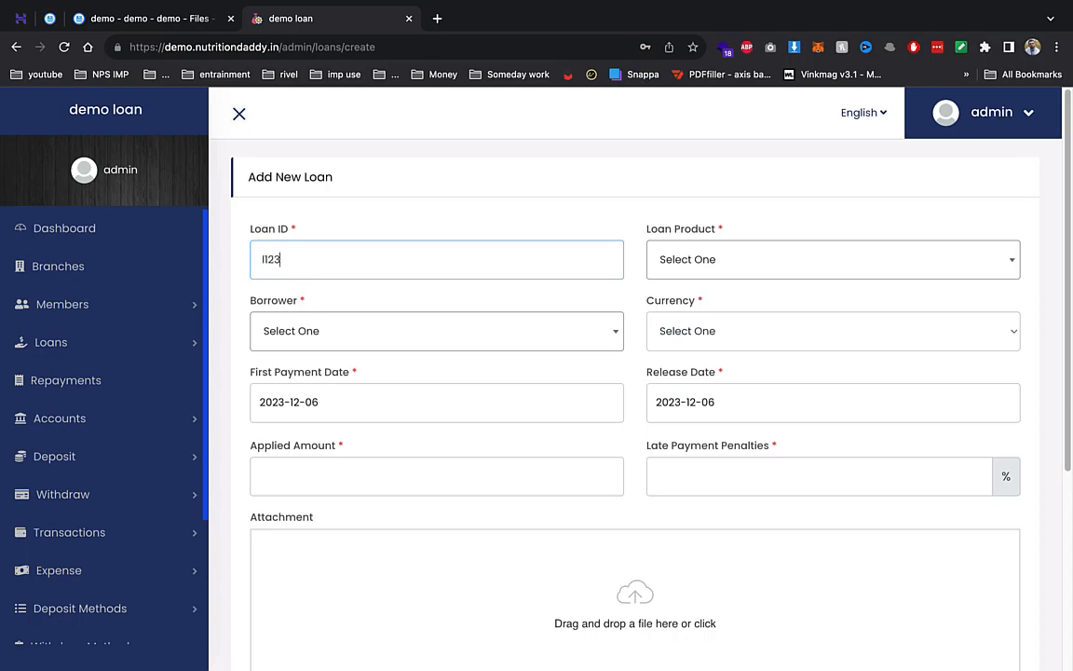
left_click(708, 265)
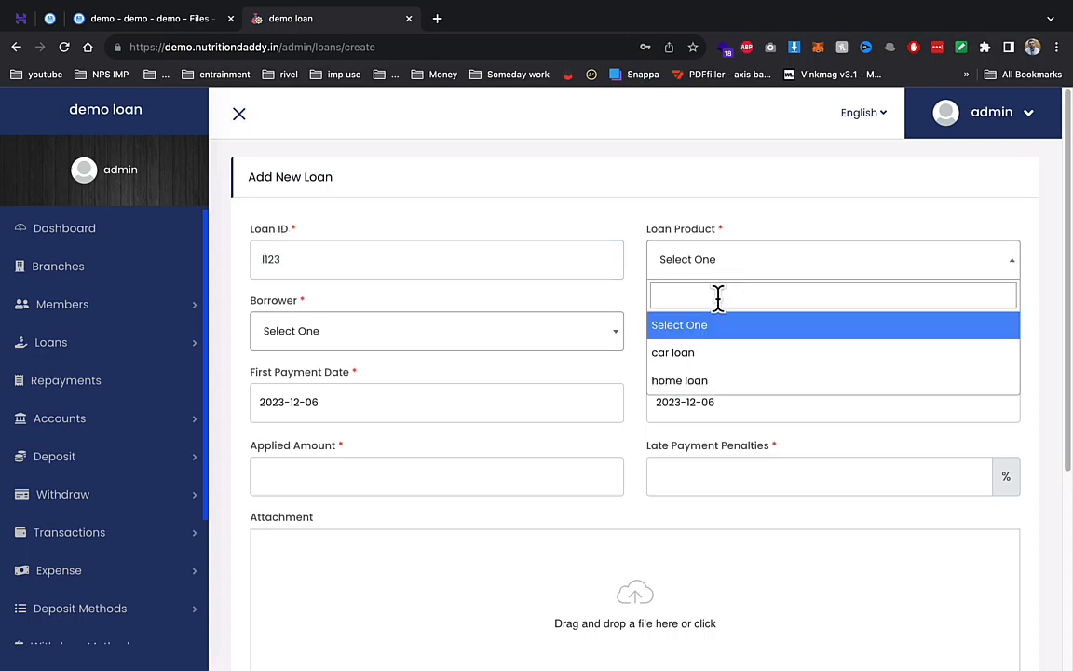
left_click(709, 366)
left_click(577, 335)
left_click(408, 424)
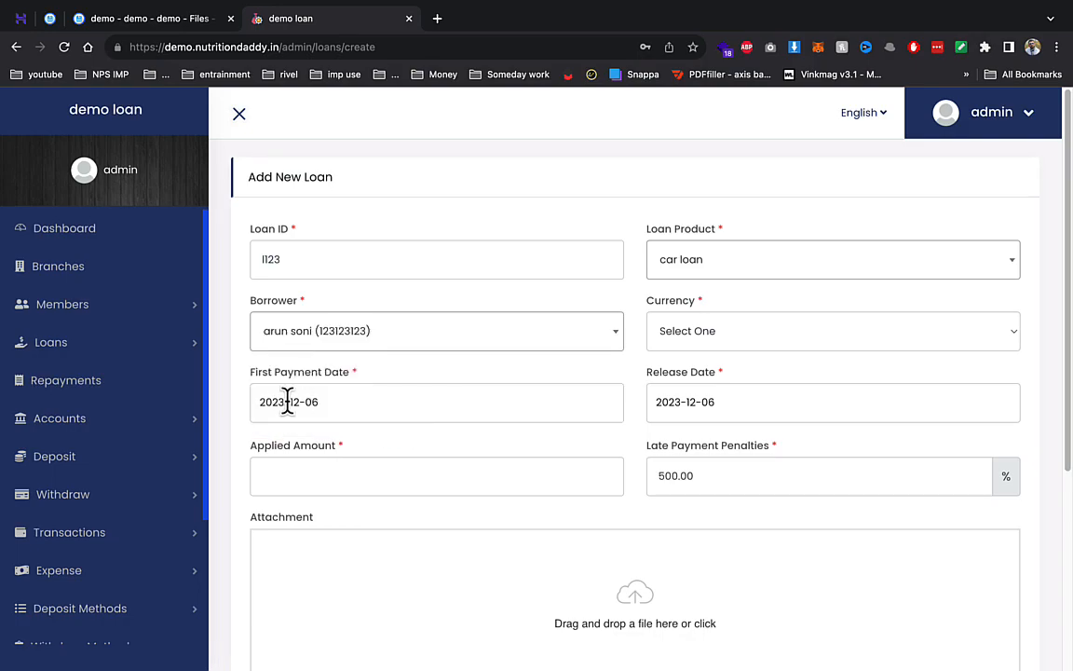
left_click(697, 341)
left_click(703, 366)
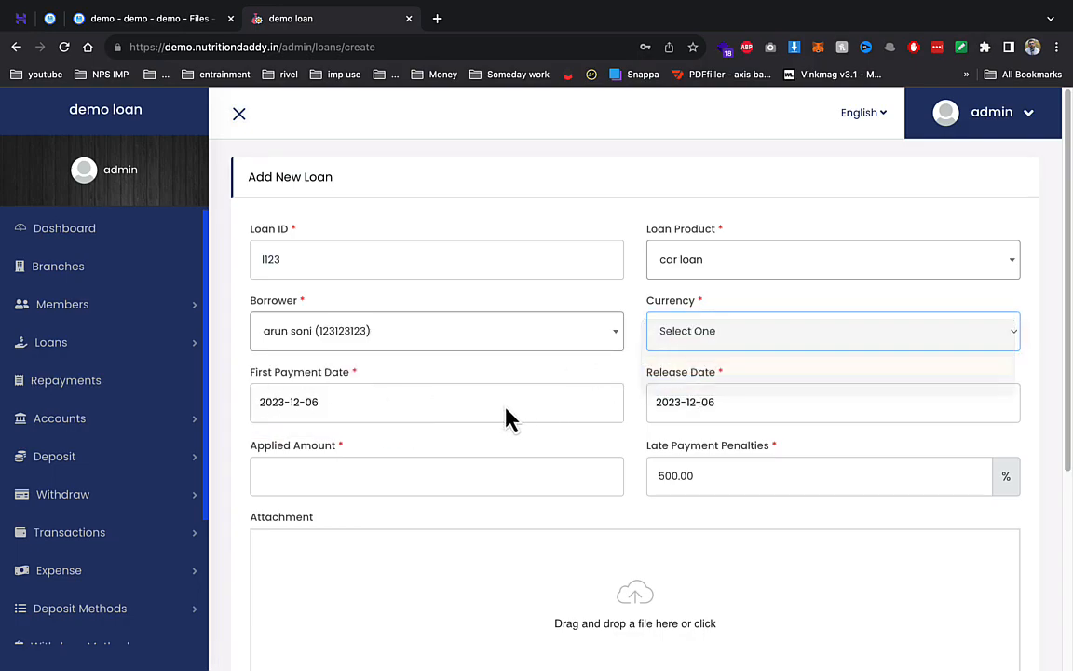
left_click(418, 481)
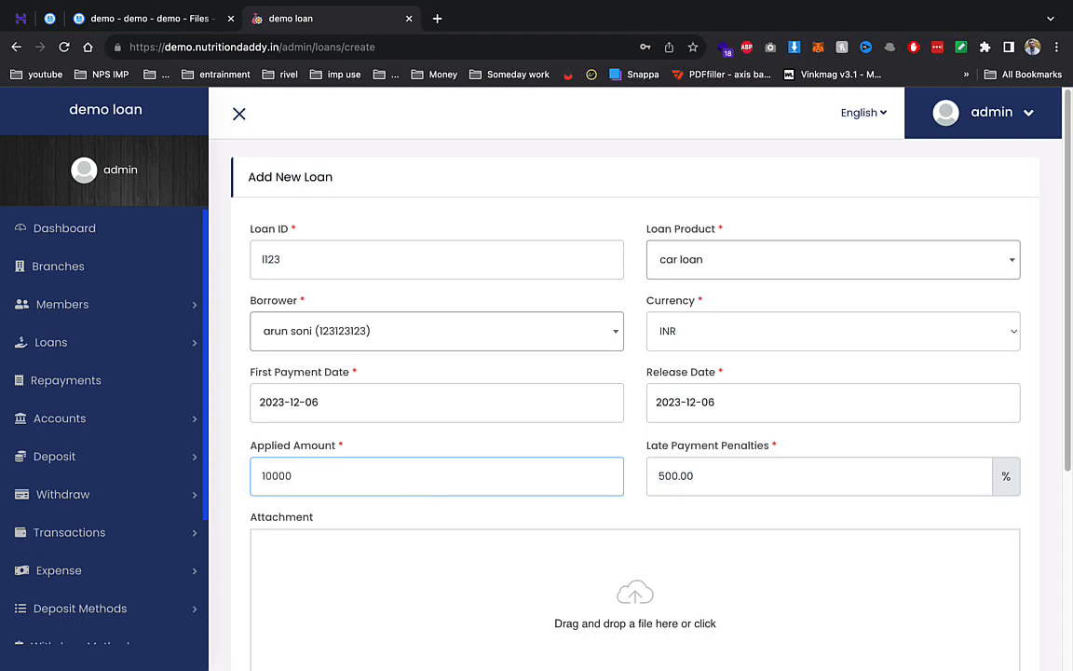
type("10000")
scroll(630, 456, "down", 3)
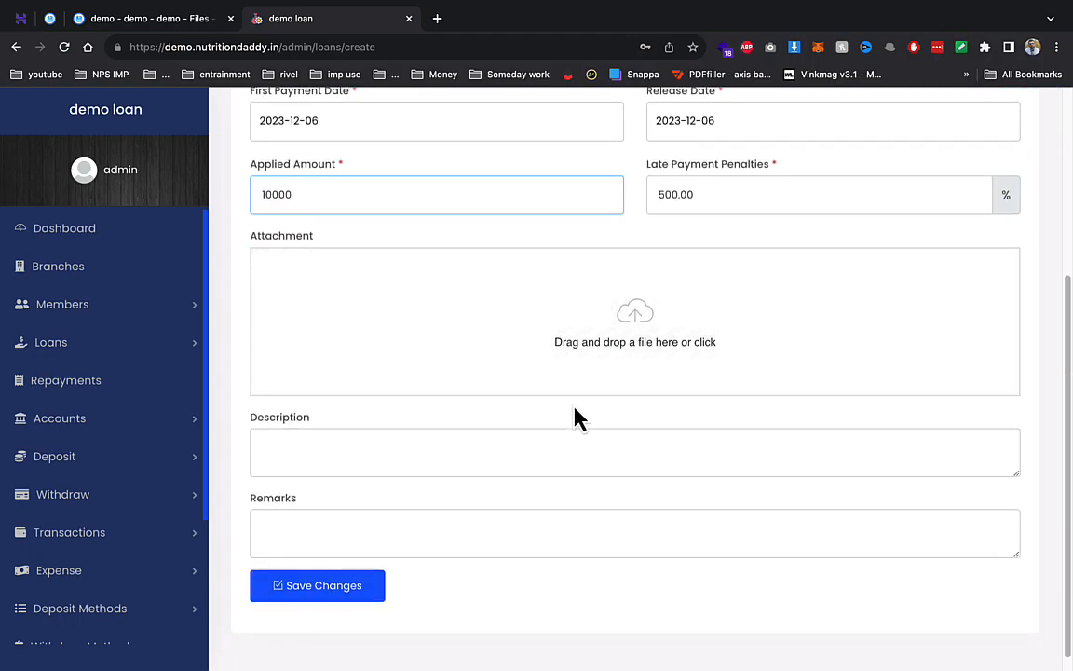
left_click(378, 585)
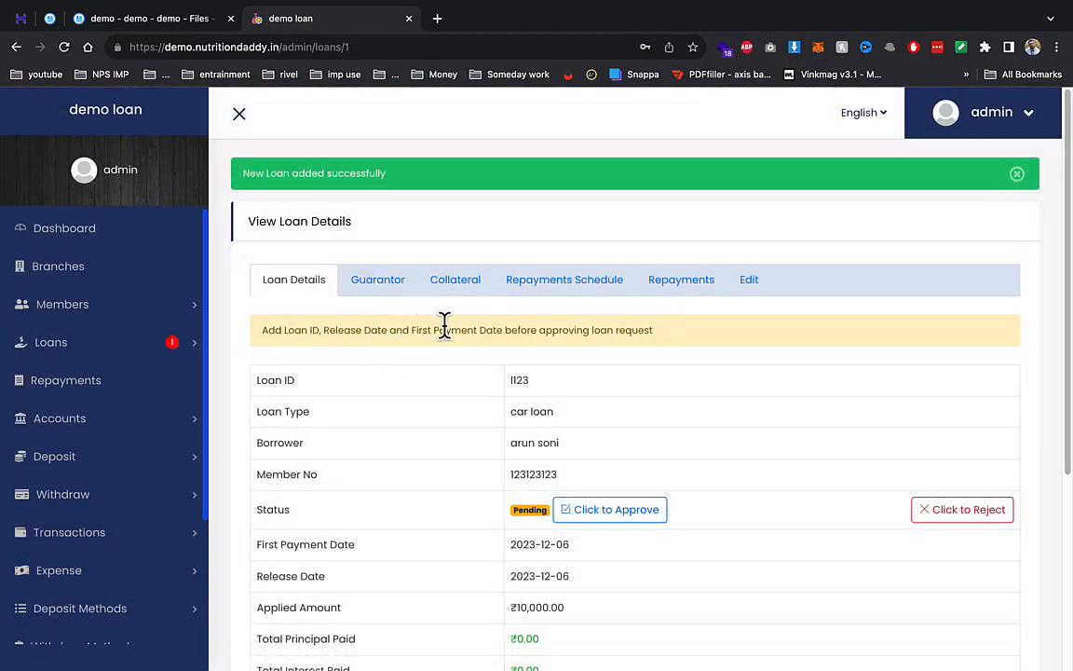
- Add a 'home' collateral with serial number 2123 and estimated price 23123 to the loan
left_click(378, 296)
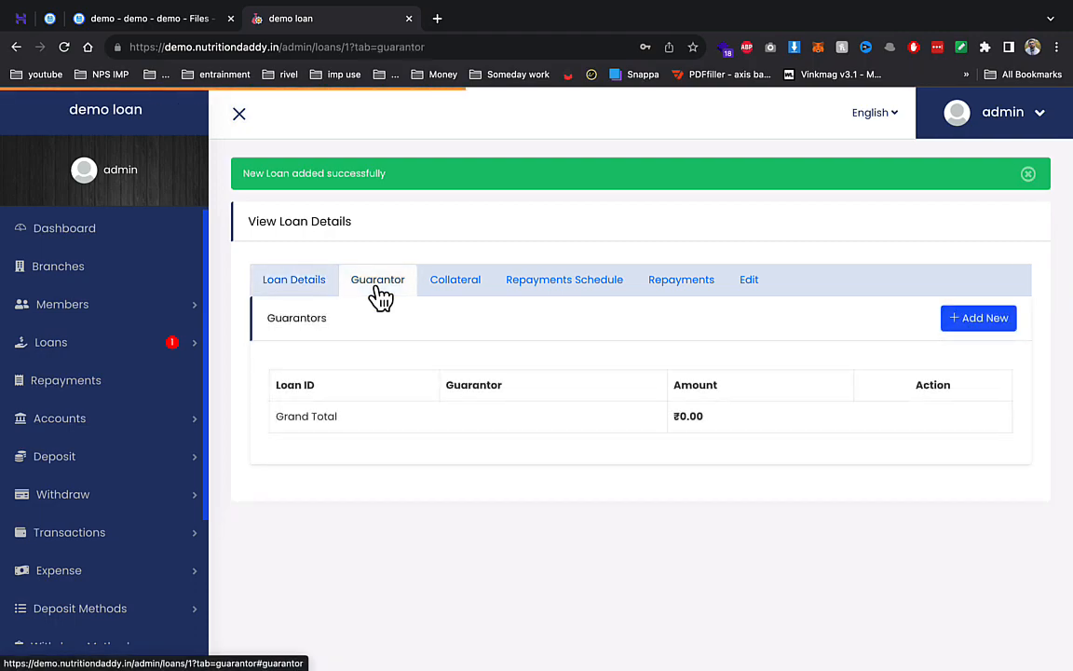
left_click(465, 280)
left_click(992, 321)
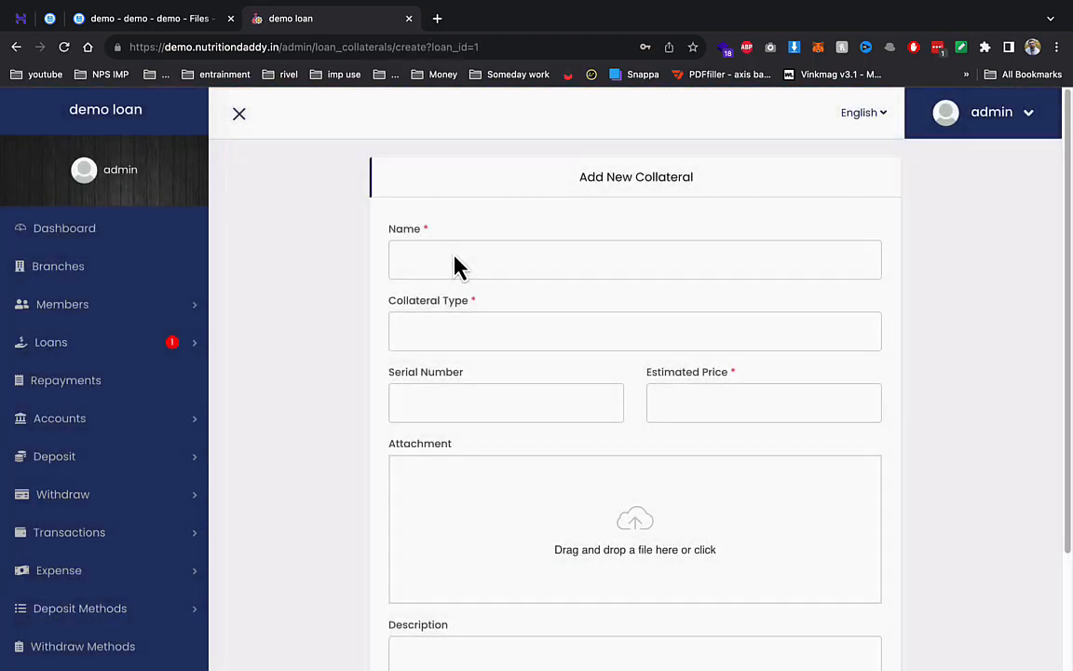
left_click(453, 251)
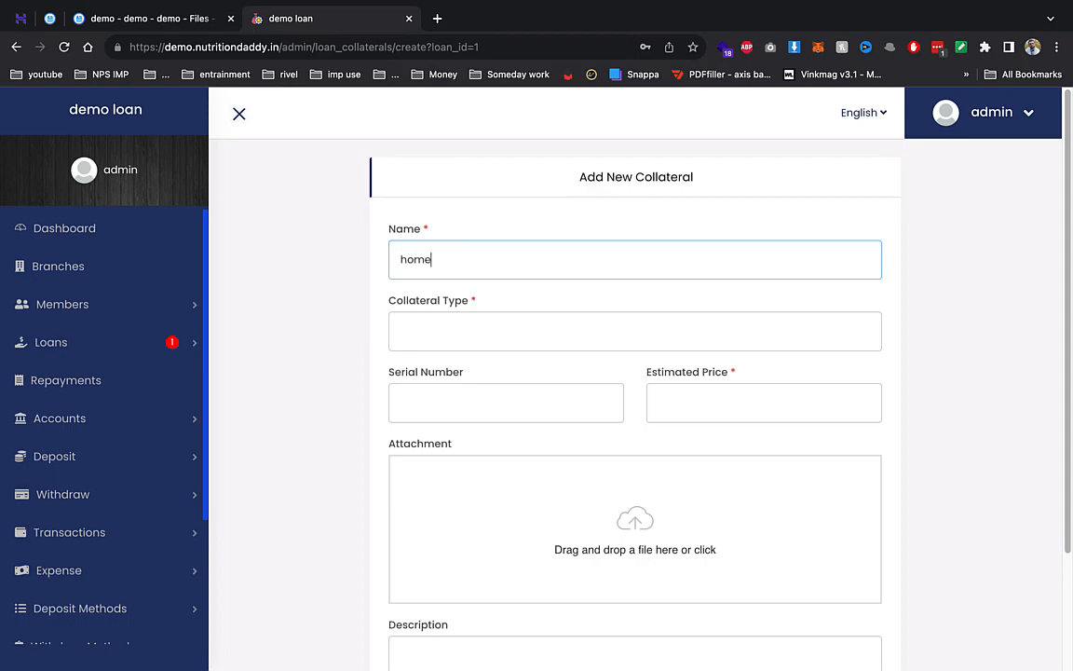
type("home")
left_click(462, 391)
left_click(705, 402)
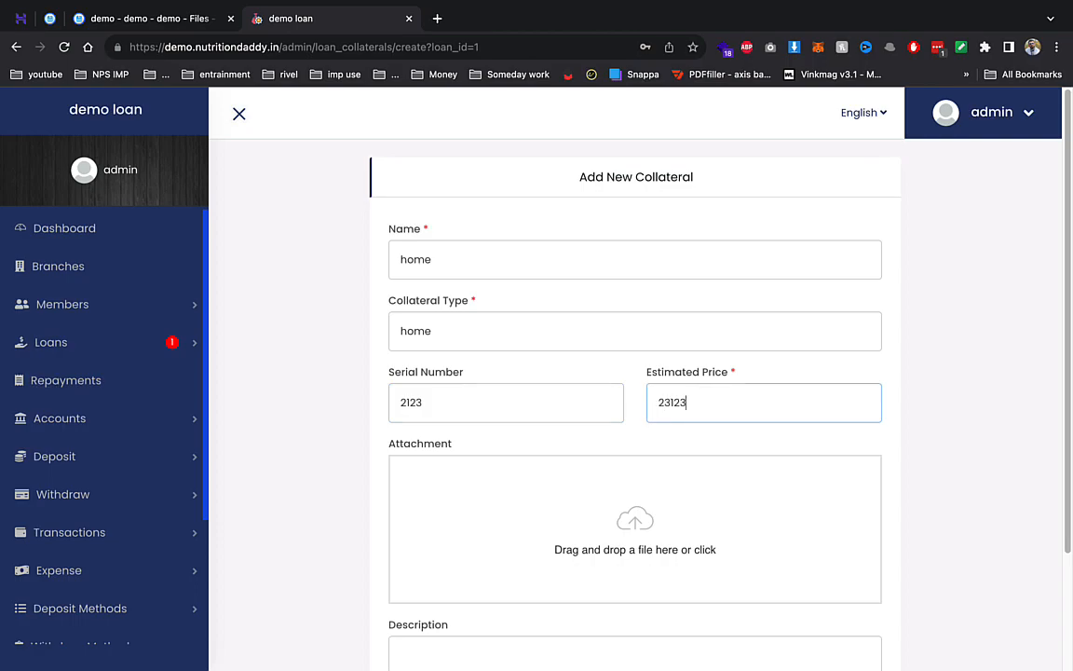
scroll(540, 512, "down", 3)
left_click(475, 570)
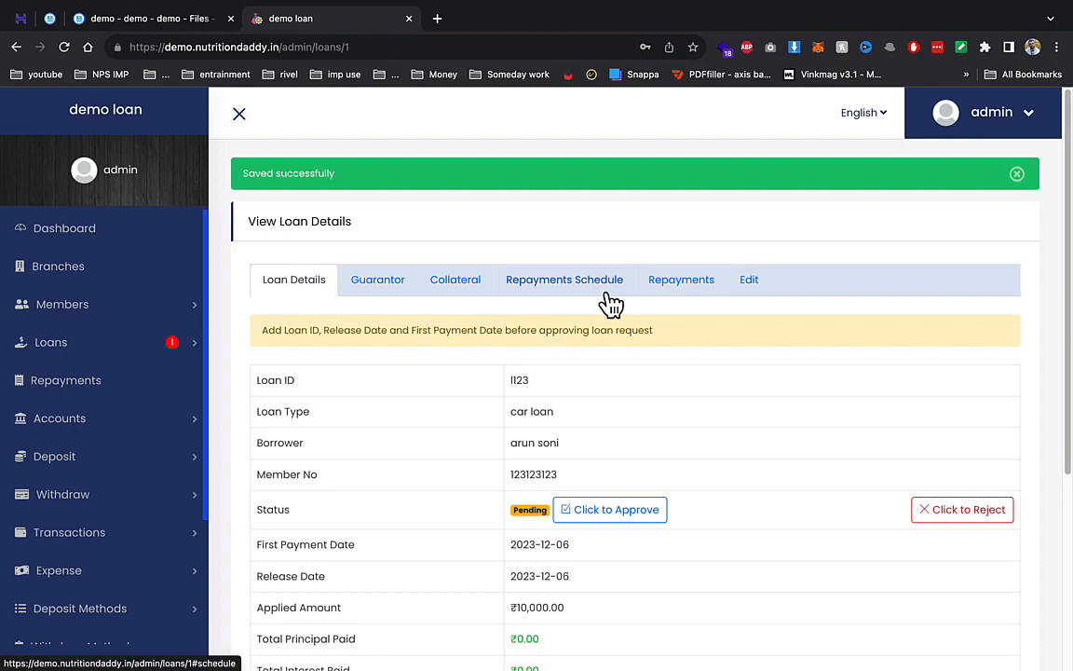
- Approve the pending loan I123 from its details page
left_click(597, 282)
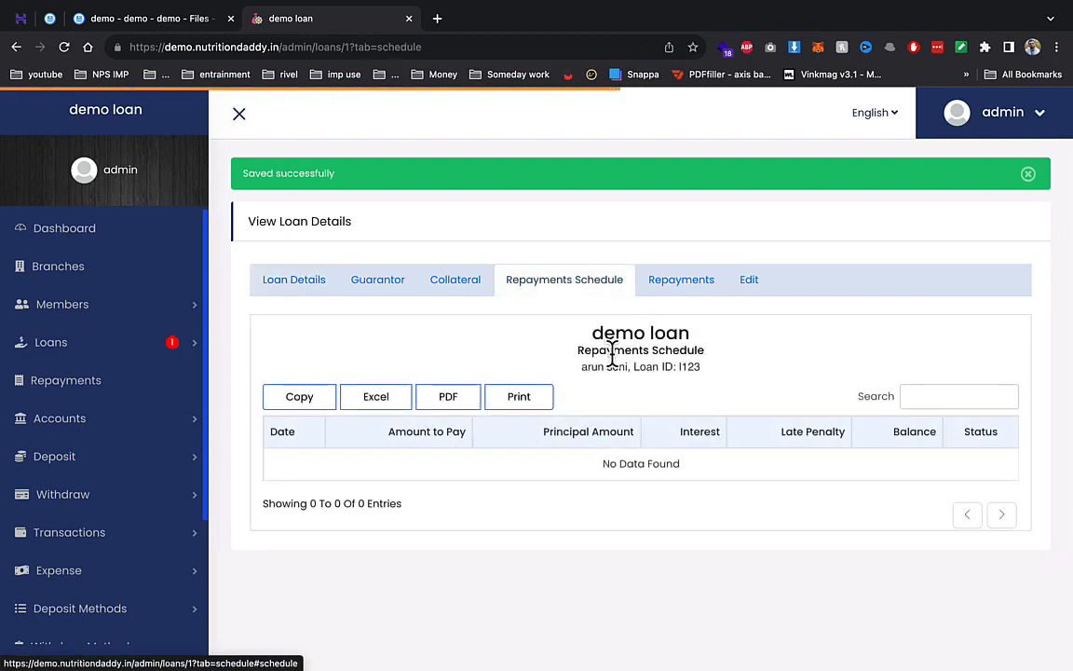
left_click(700, 284)
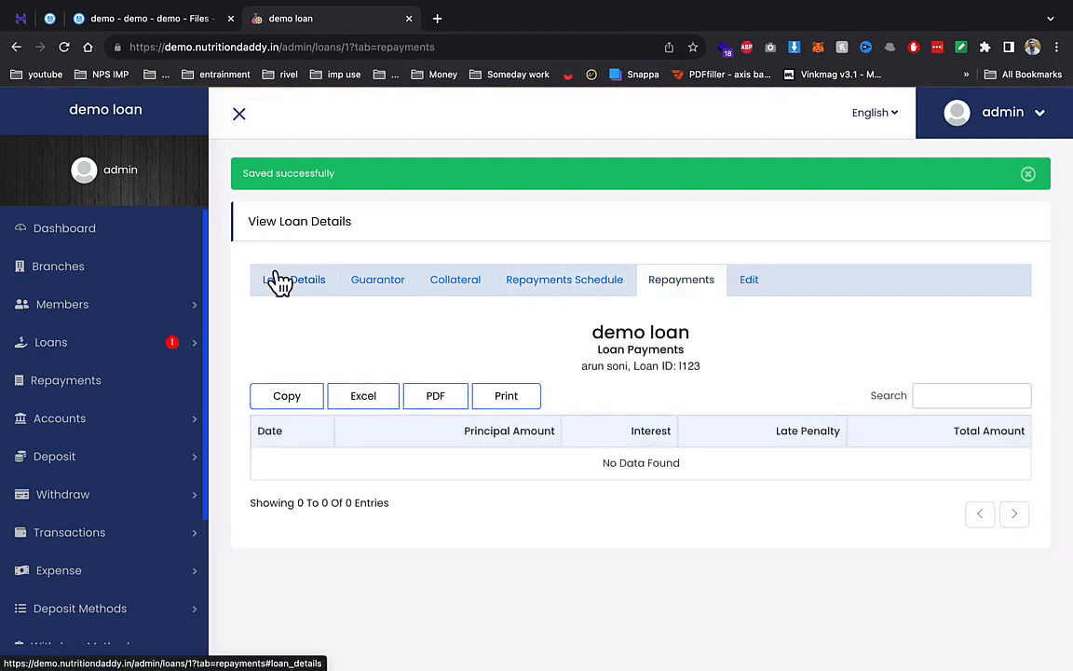
left_click(280, 281)
left_click(596, 511)
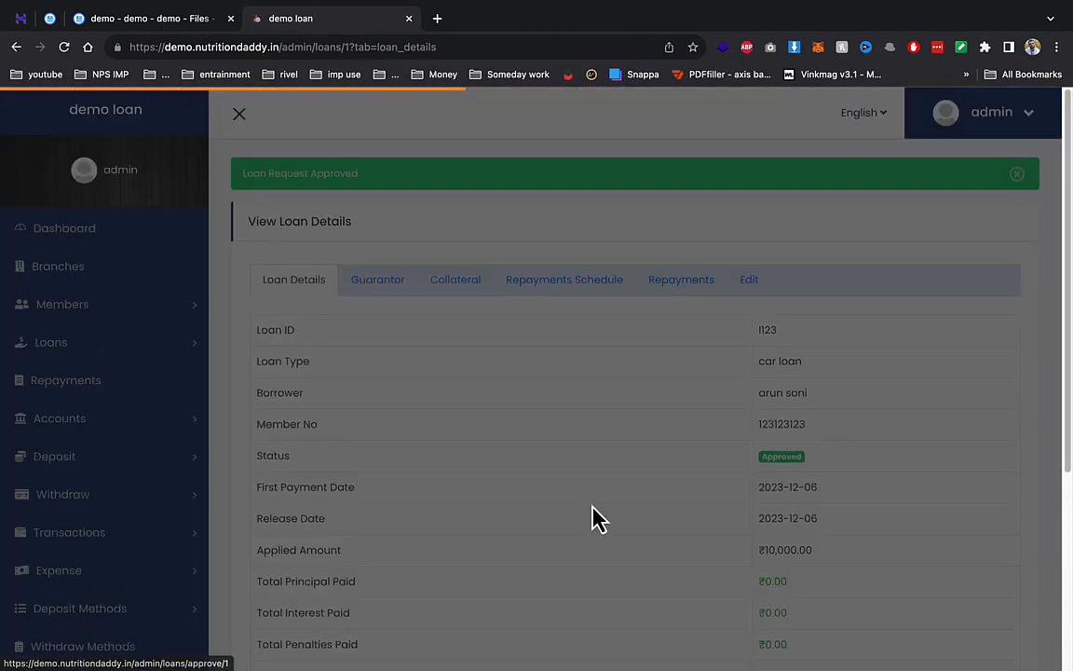
scroll(627, 407, "down", 2)
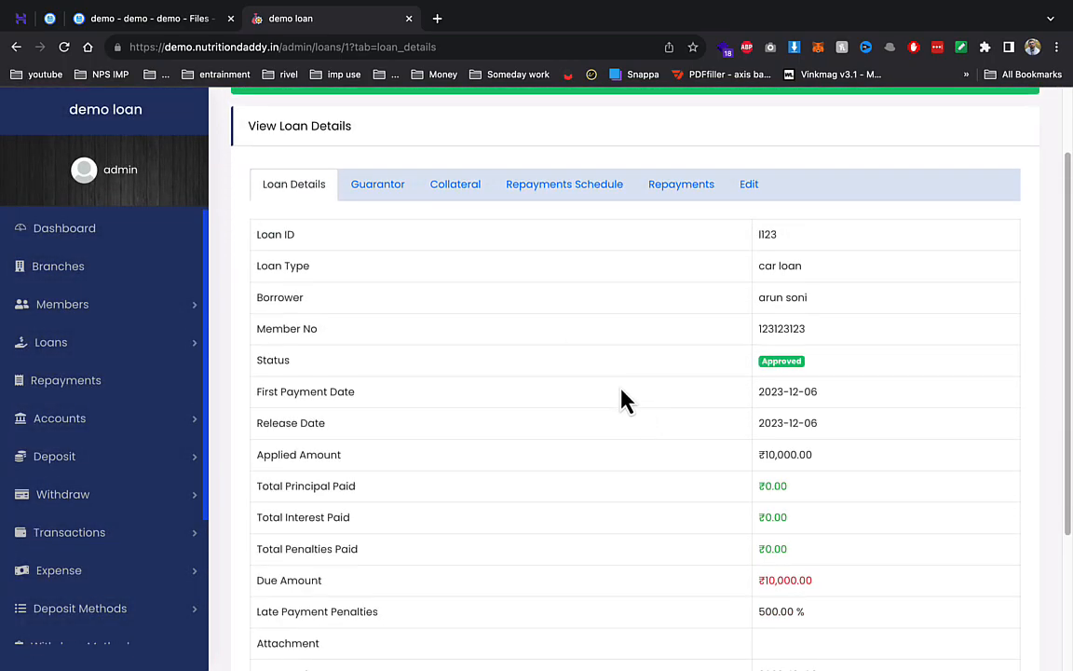
scroll(587, 330, "down", 2)
scroll(525, 348, "up", 1)
scroll(531, 308, "up", 2)
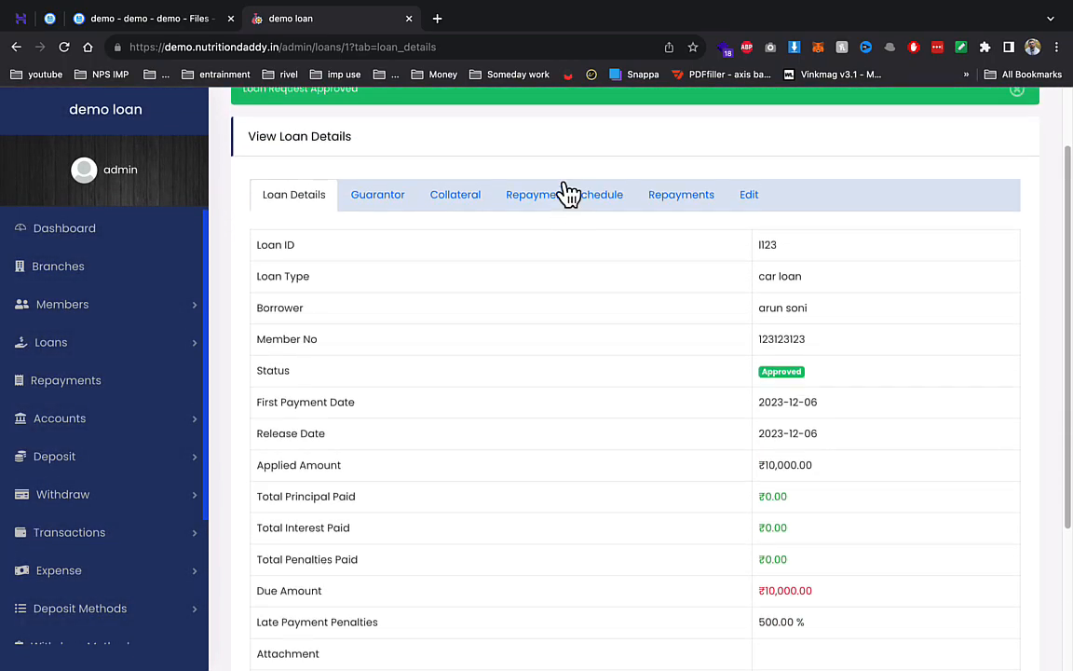
- Review the five yearly ₹2,240 instalments in the schedule, then check the empty repayments record
left_click(566, 193)
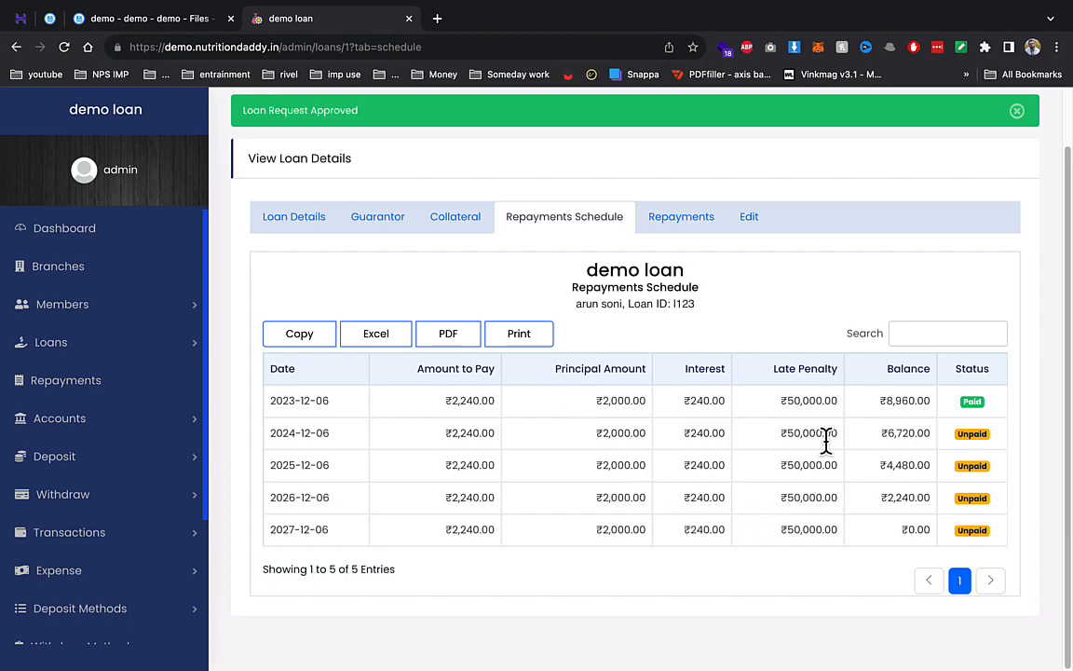
left_click_drag(987, 419, 697, 421)
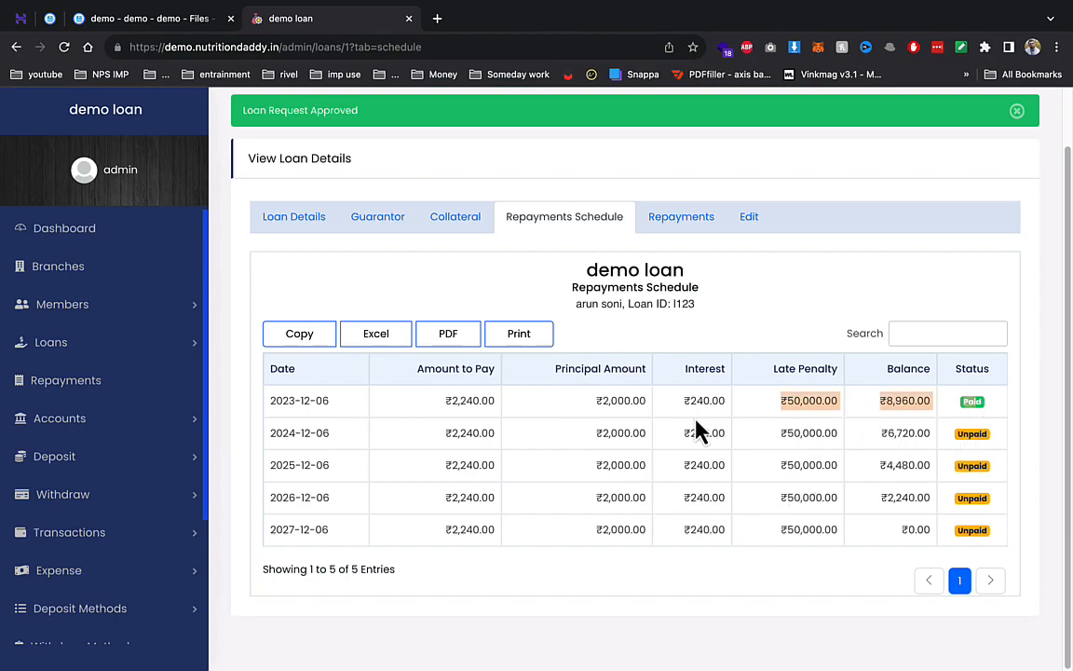
left_click_drag(936, 434, 962, 513)
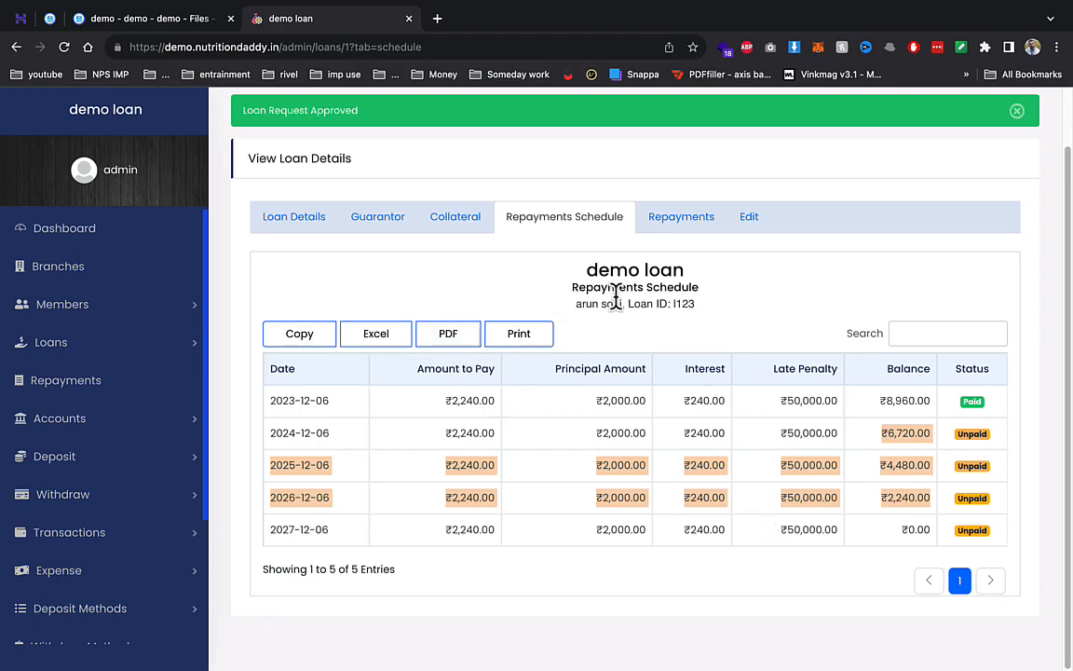
left_click(665, 233)
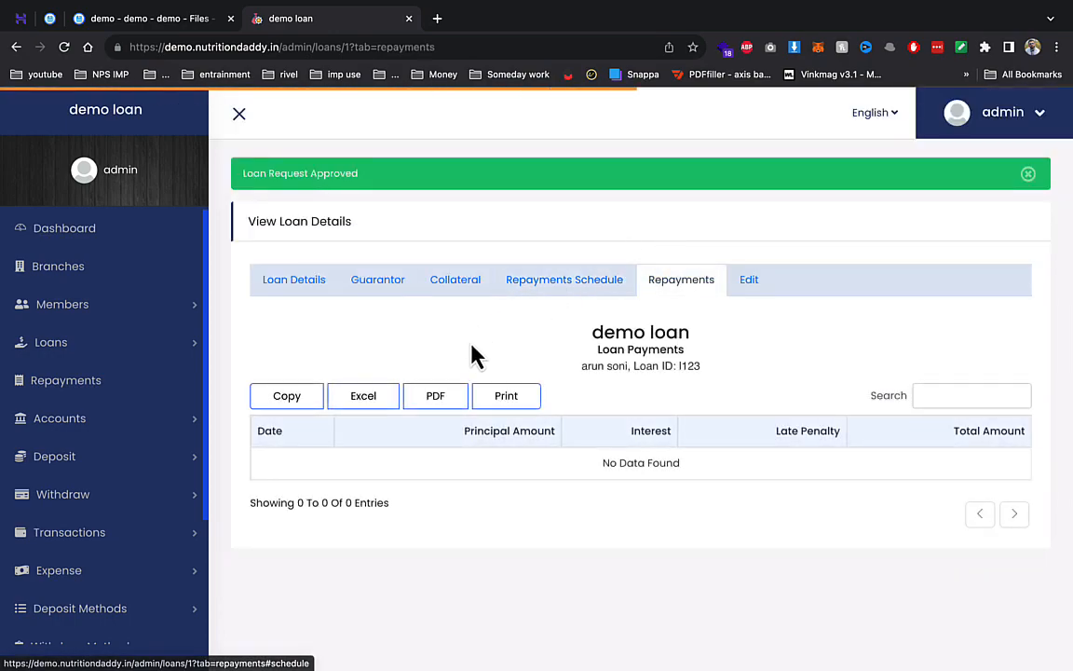
- Record a repayment for loan I123 against the 2023-12-06 instalment
left_click(142, 347)
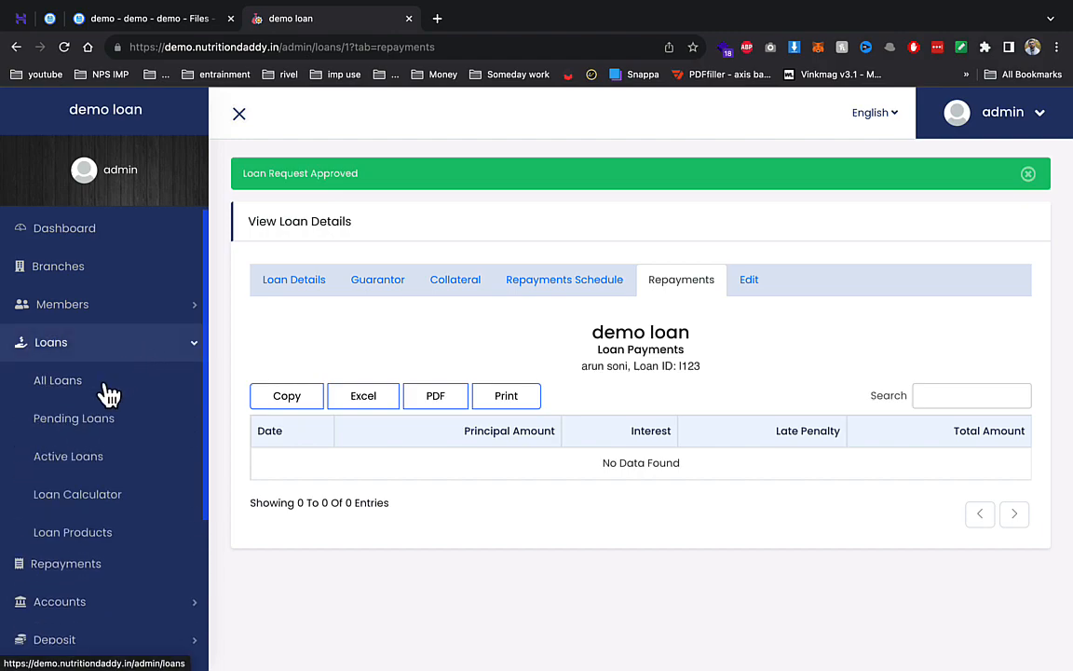
left_click(110, 572)
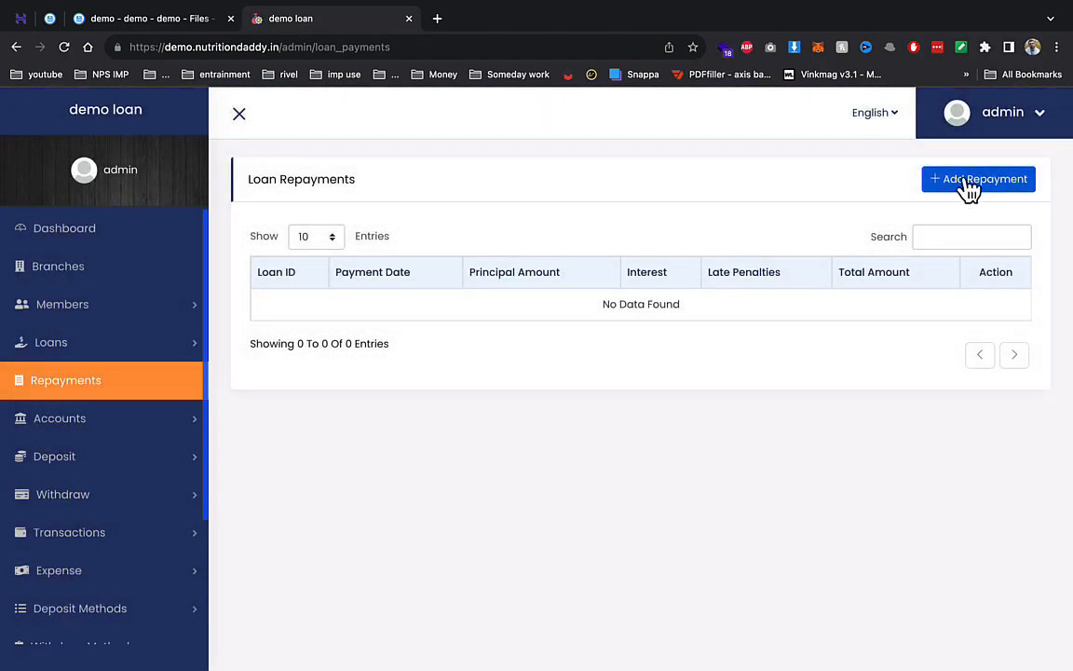
left_click(972, 181)
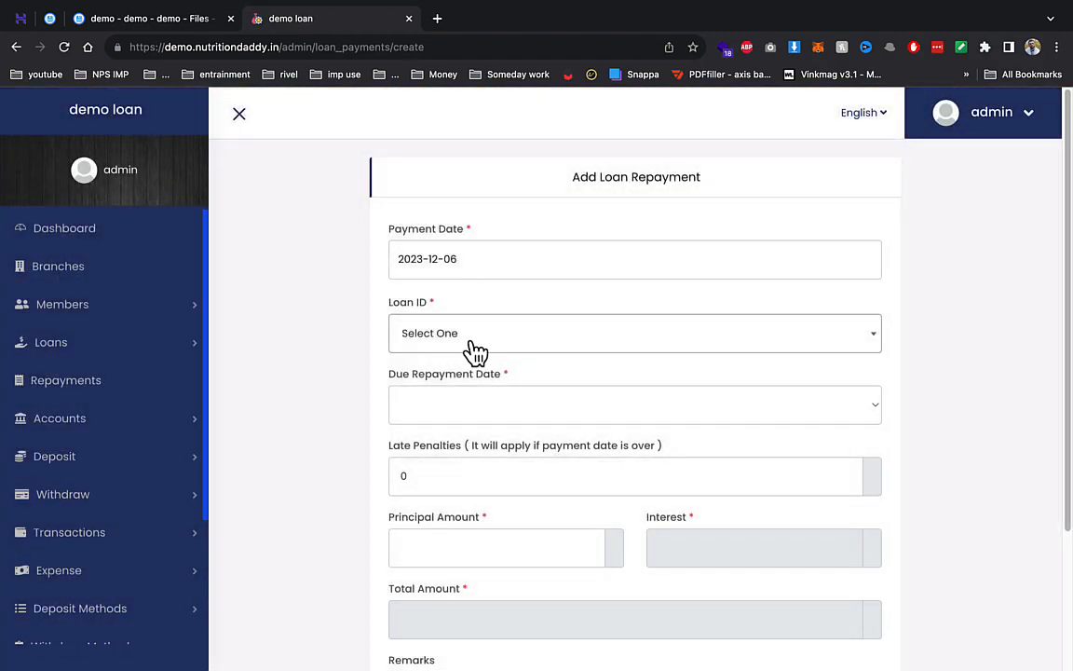
left_click(472, 340)
left_click(448, 429)
left_click(454, 411)
left_click(451, 425)
left_click(454, 491)
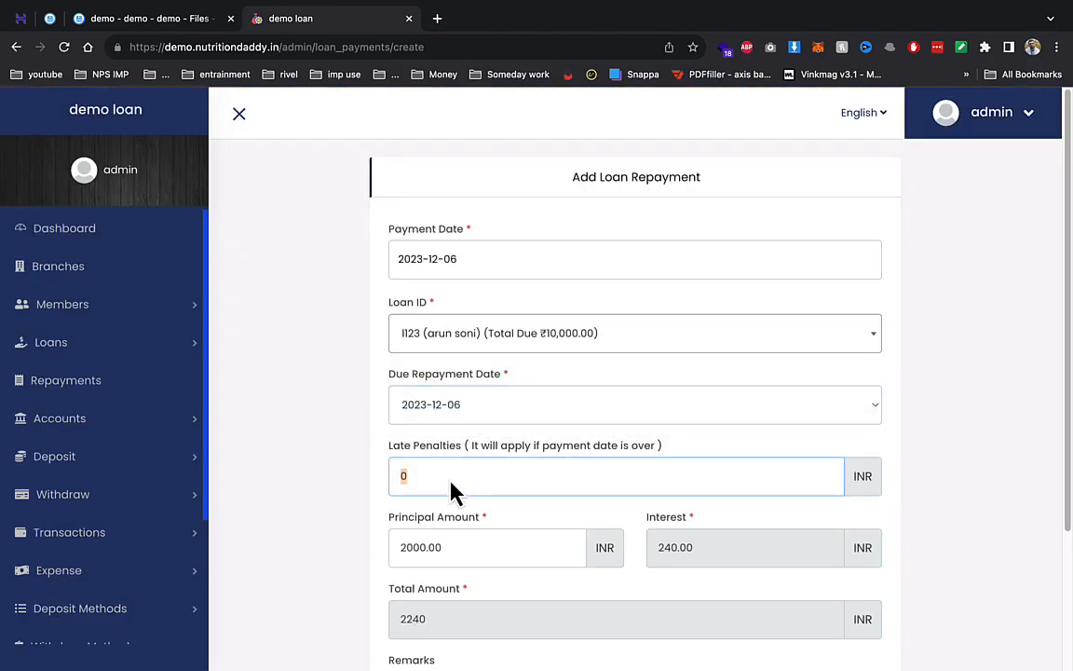
scroll(594, 457, "down", 2)
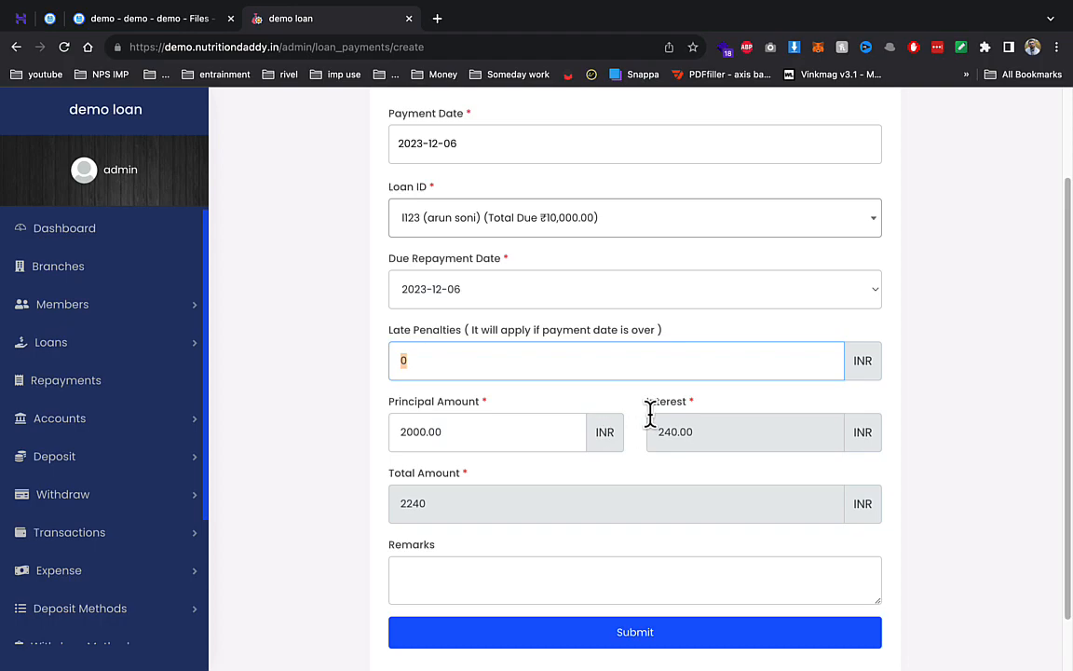
left_click(566, 641)
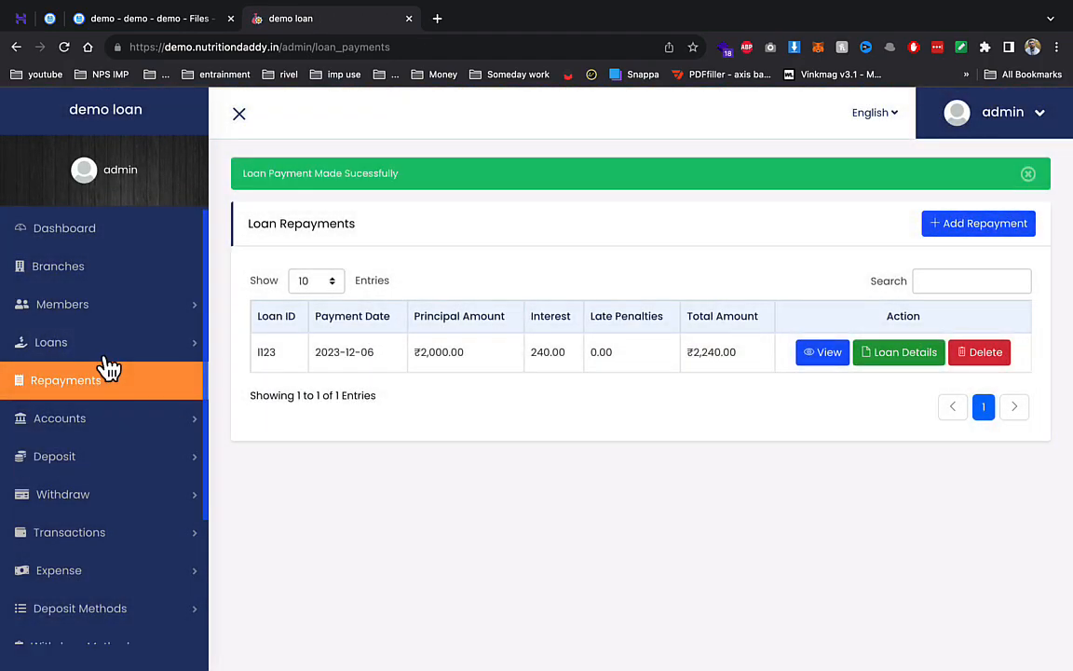
- Verify the ₹2,240 payment and ₹8,000 remaining due on loan I123's Repayments page
left_click(95, 347)
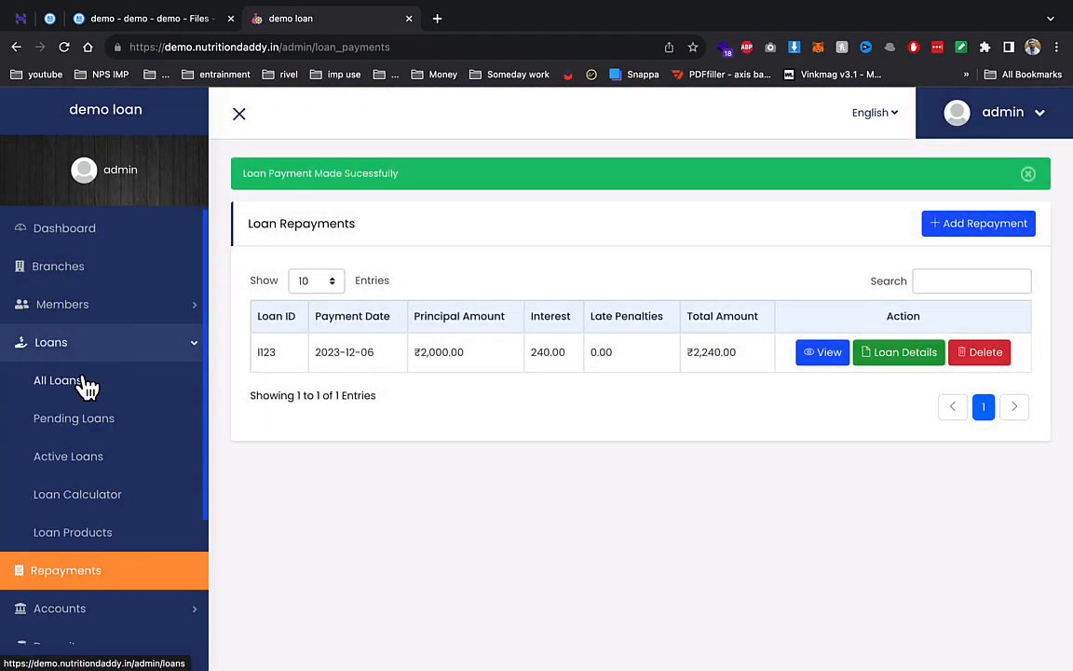
left_click(84, 379)
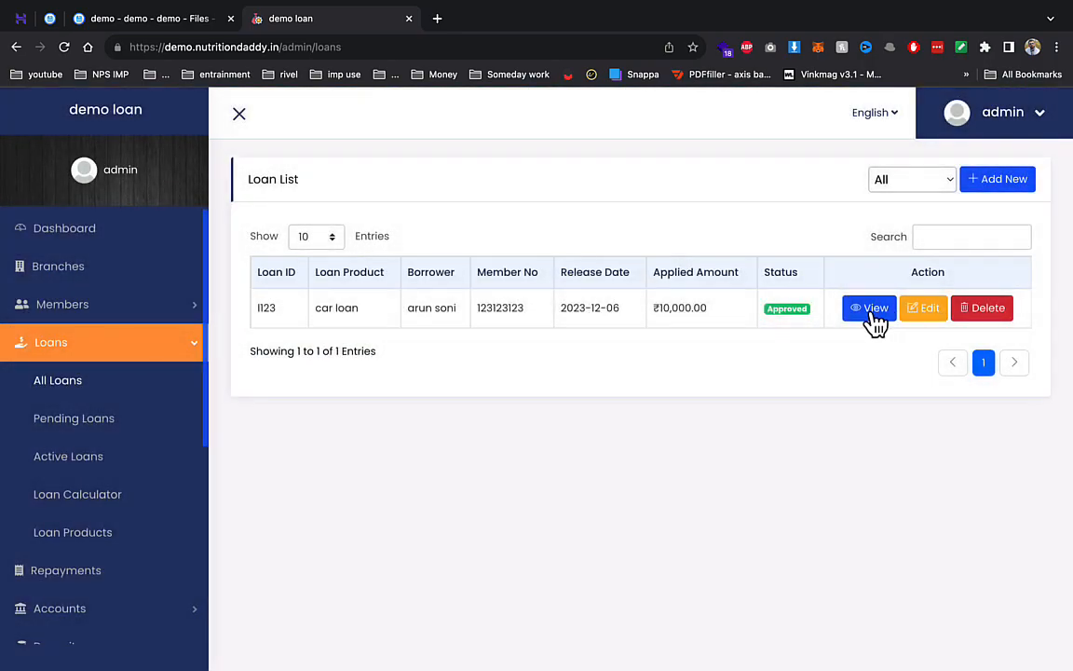
left_click(870, 309)
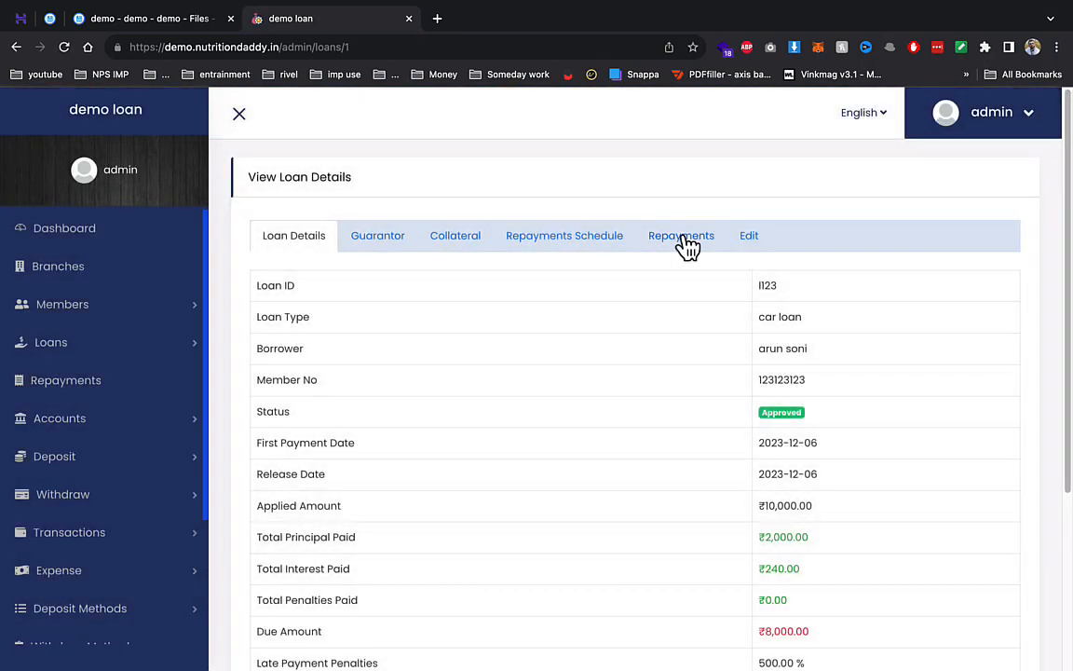
left_click(686, 244)
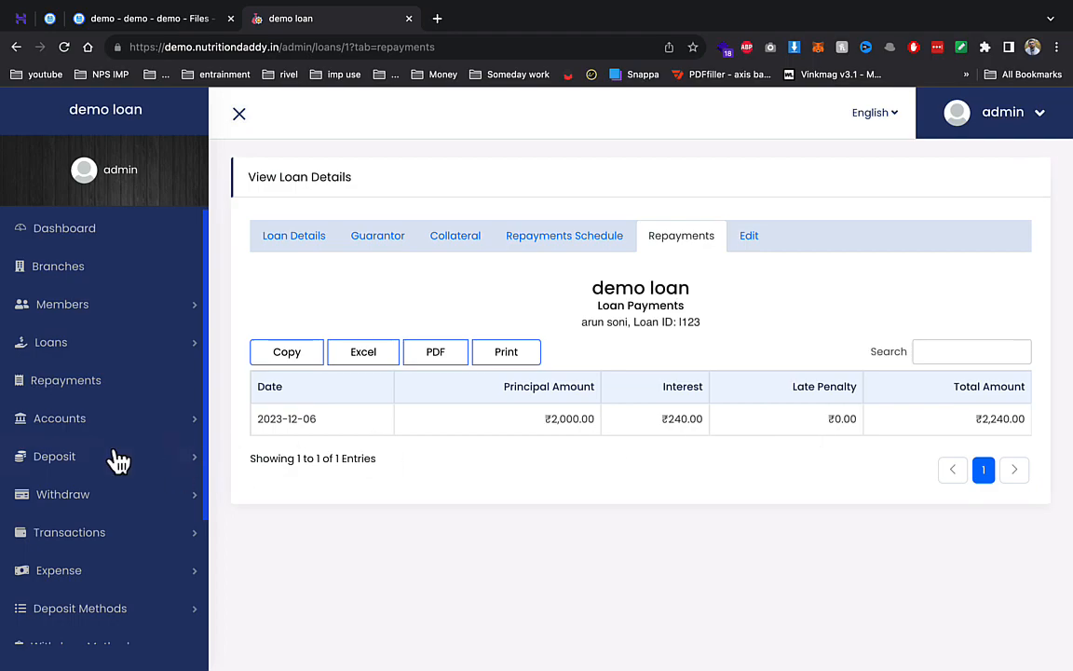
left_click(100, 385)
left_click(101, 424)
- Create a 'saving' INR account type at 5% yearly interest paid every 12 months
left_click(93, 535)
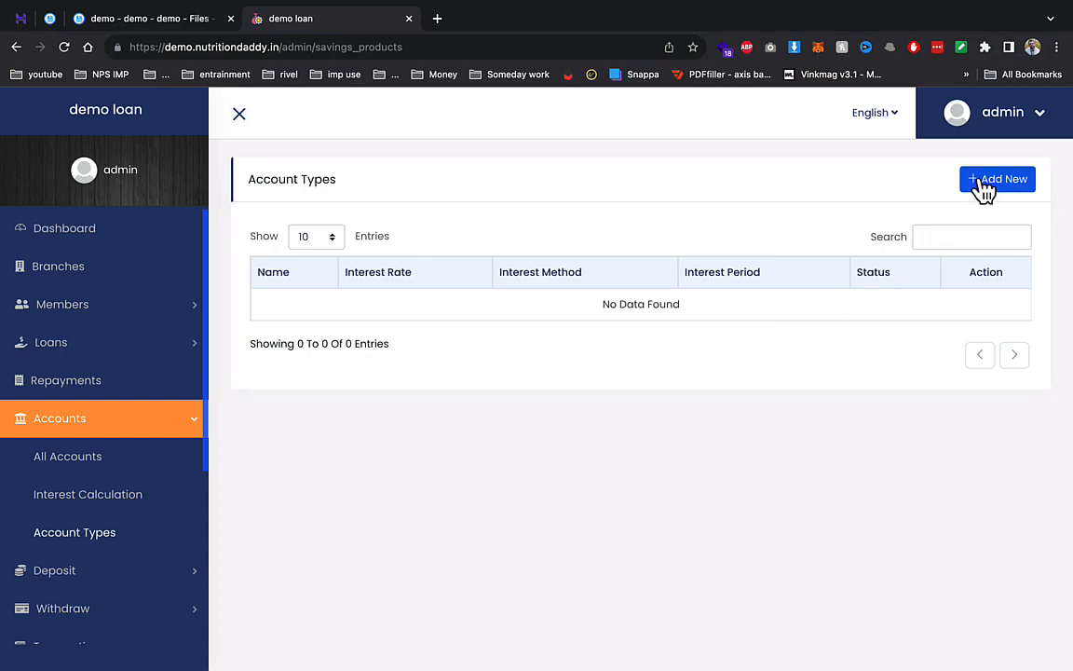
left_click(985, 186)
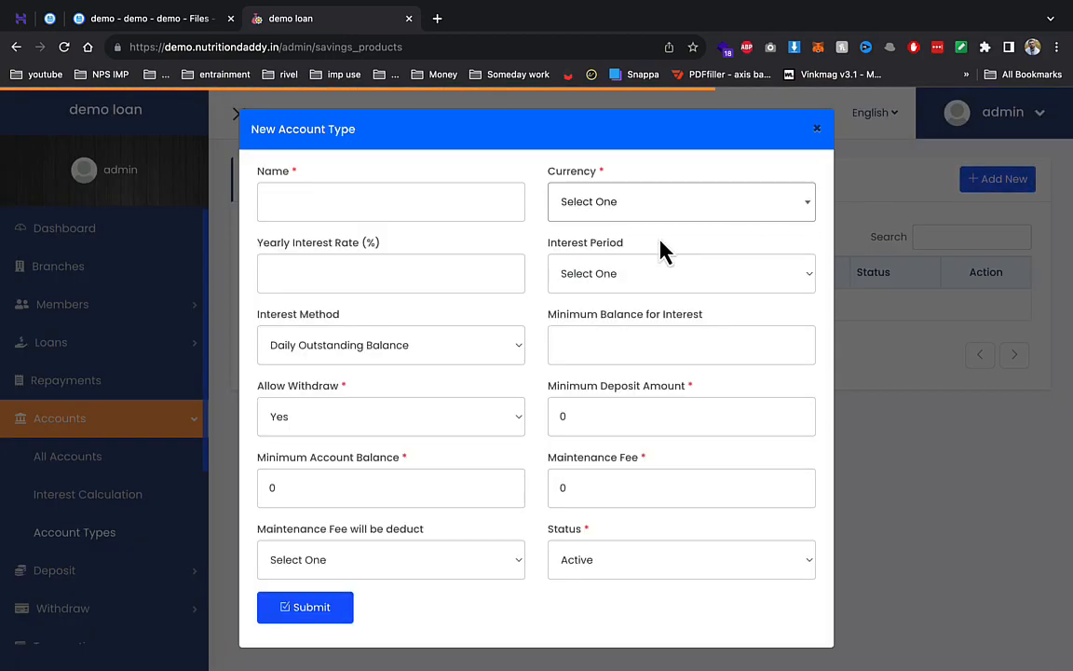
left_click(368, 190)
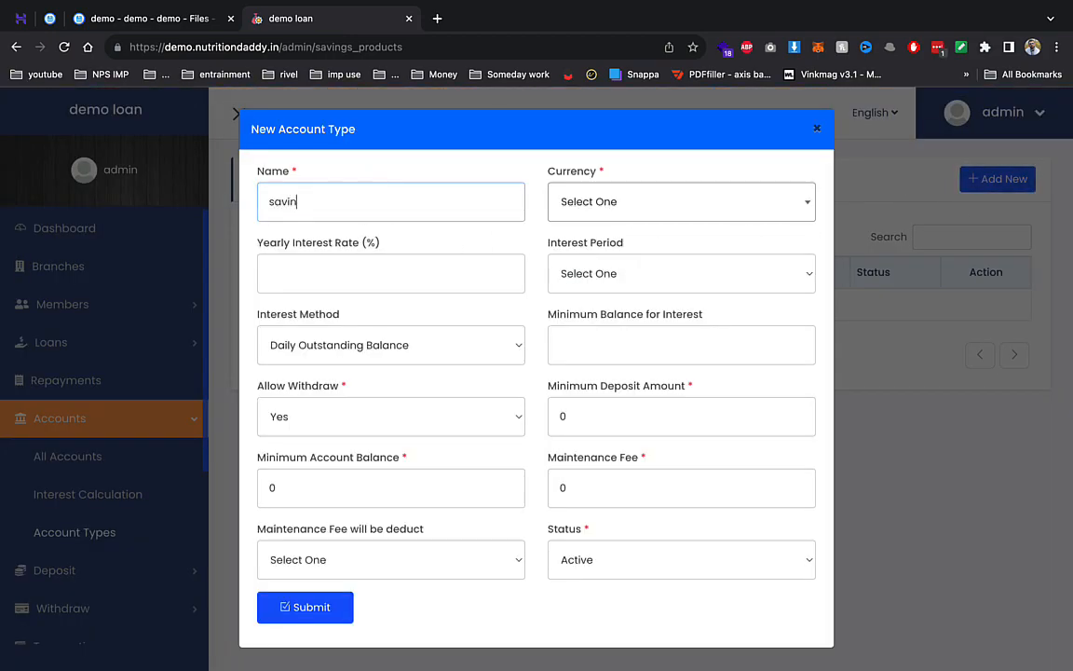
key("Tab")
key("Tab")
left_click(585, 215)
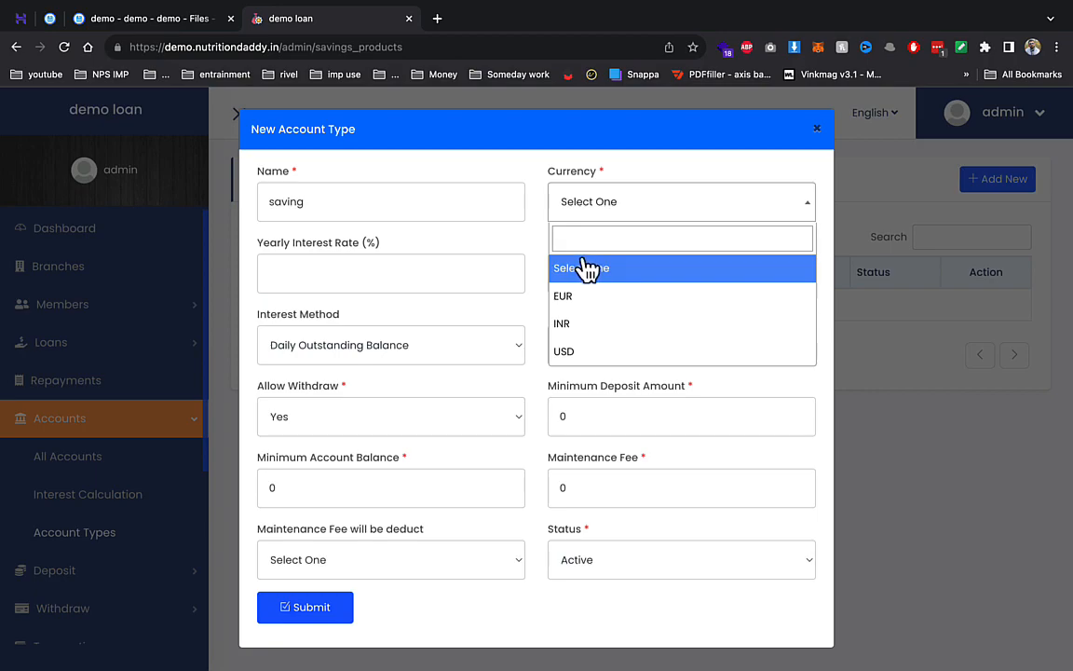
left_click(592, 323)
left_click(440, 275)
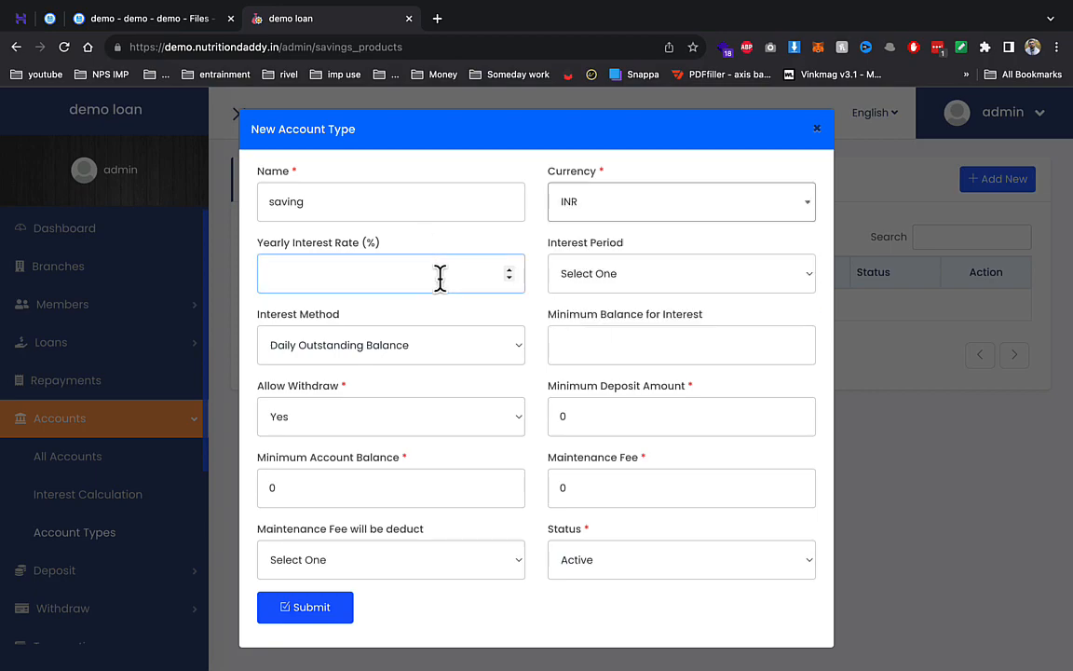
key("Tab")
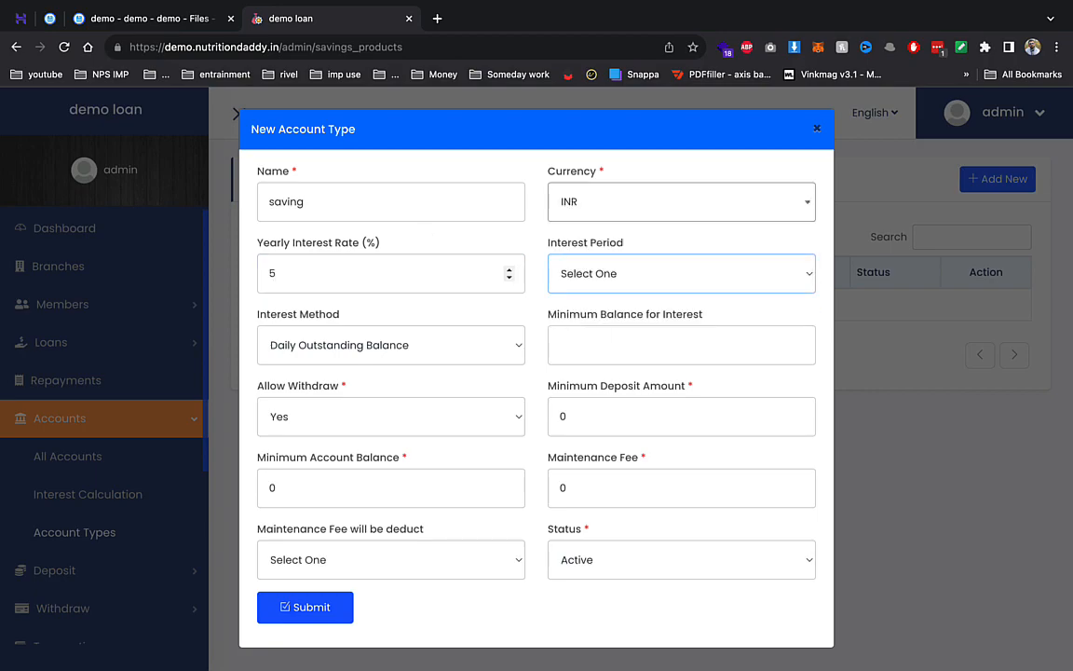
left_click(719, 284)
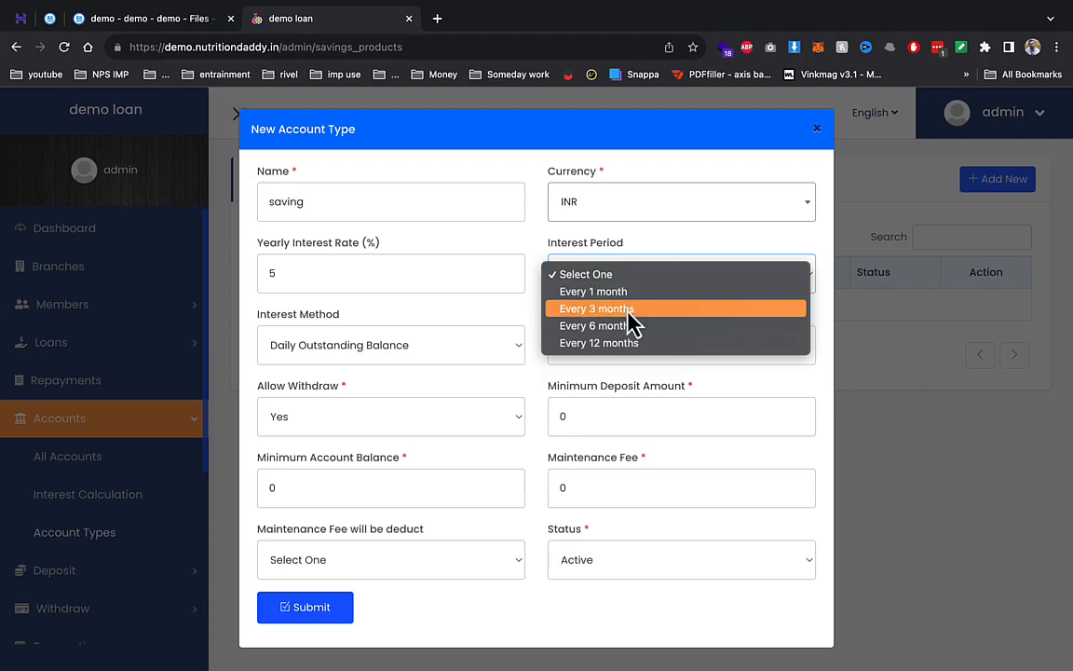
left_click(610, 344)
- Set minimum balance 500, minimum deposit 500, account balance 10 and fee 100, then submit
left_click(471, 357)
left_click(667, 343)
left_click(655, 341)
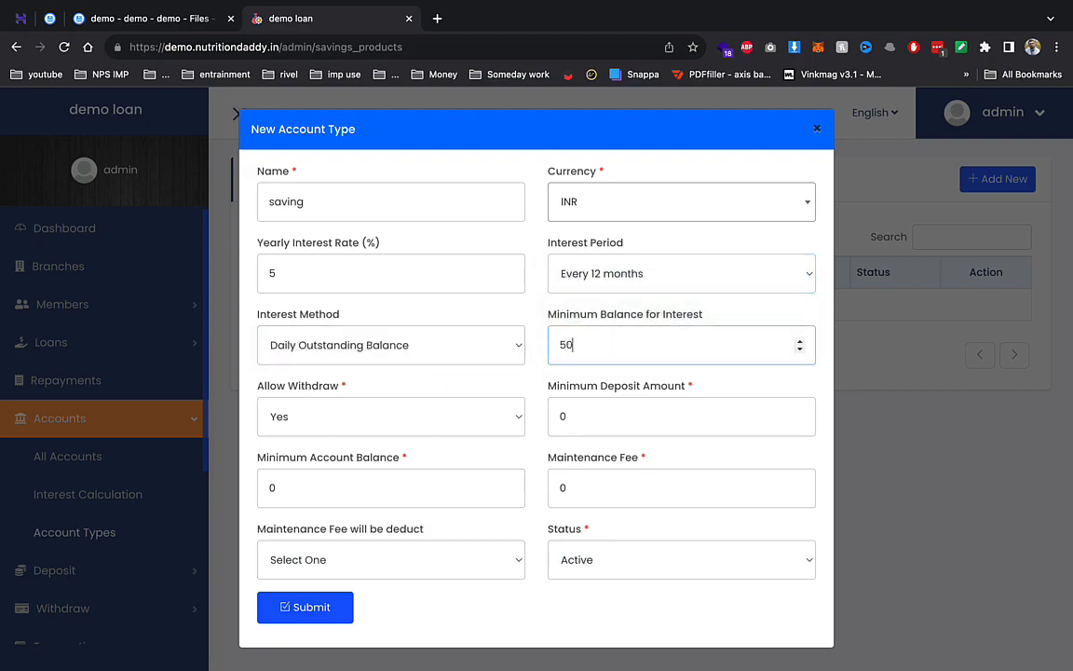
key("Tab")
key("Tab")
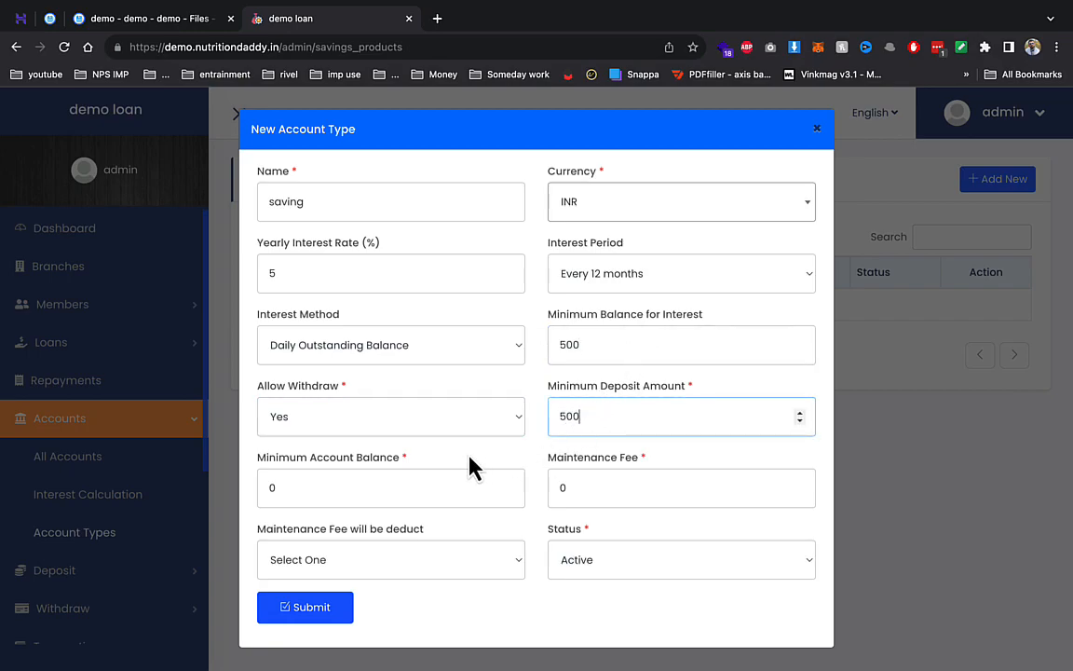
left_click(460, 485)
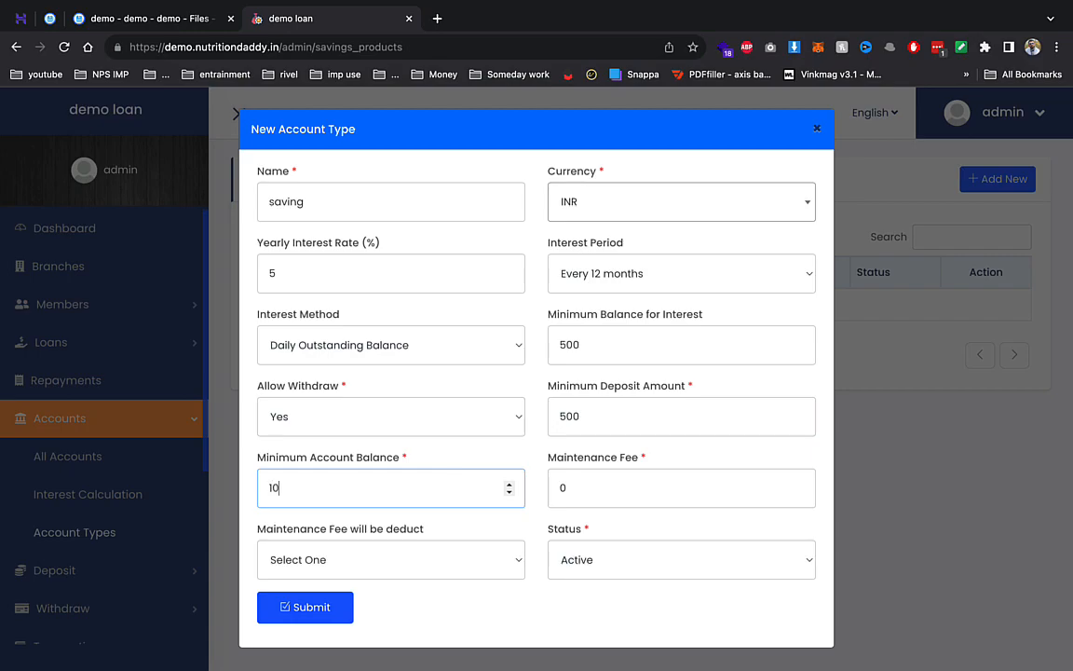
left_click(550, 481)
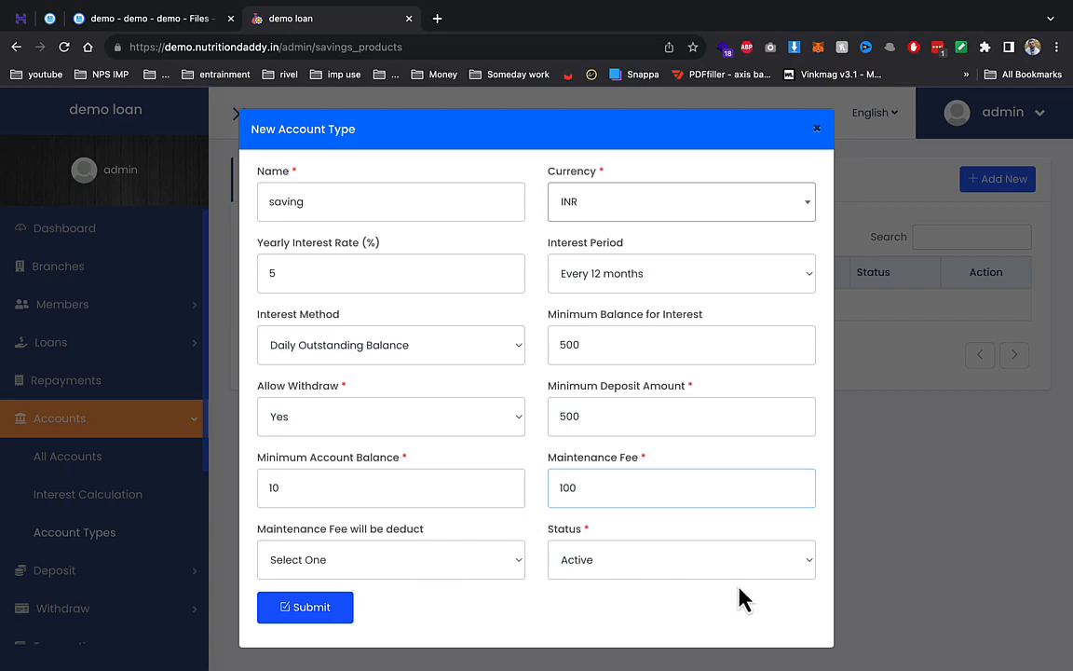
left_click(282, 616)
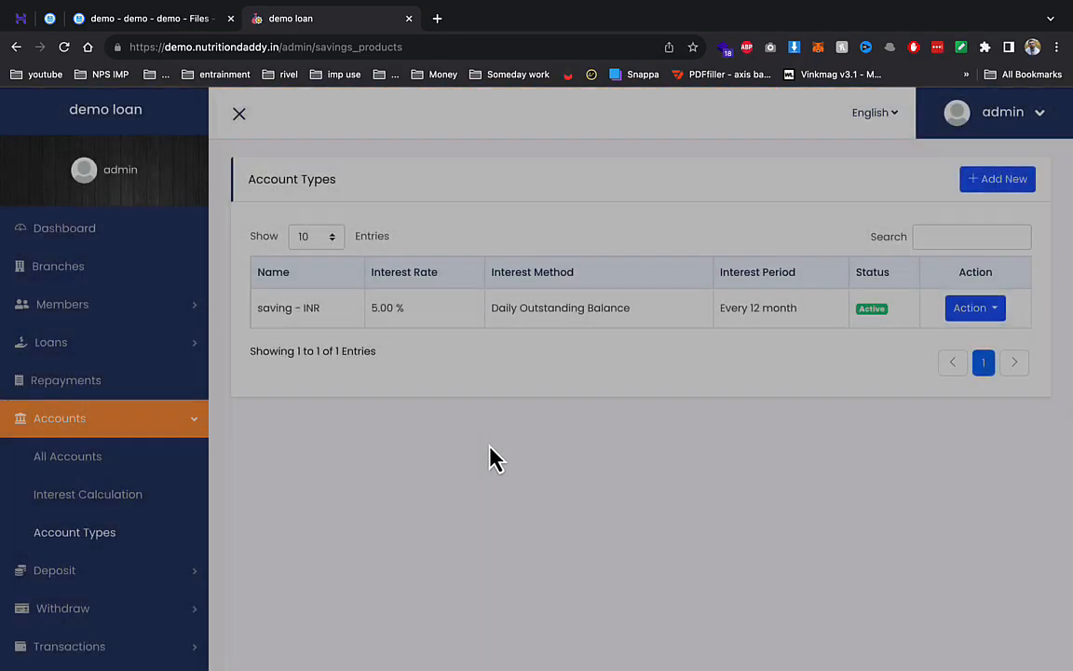
left_click(117, 461)
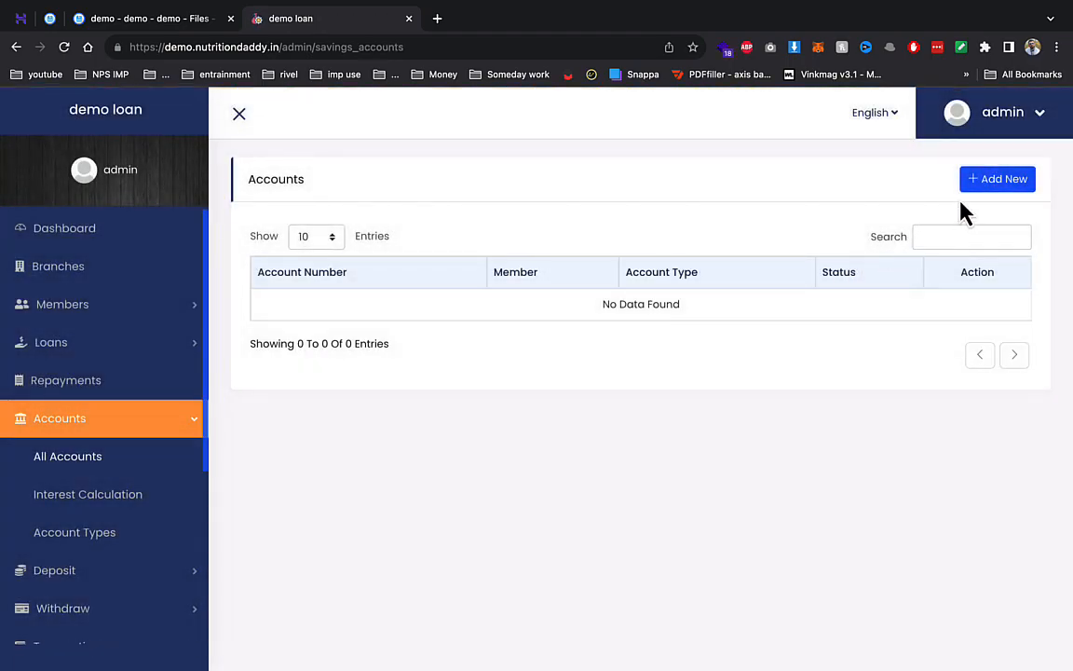
- Open a saving (INR) account for the member, entering its account number and a 5000 opening balance
left_click(977, 184)
left_click(361, 217)
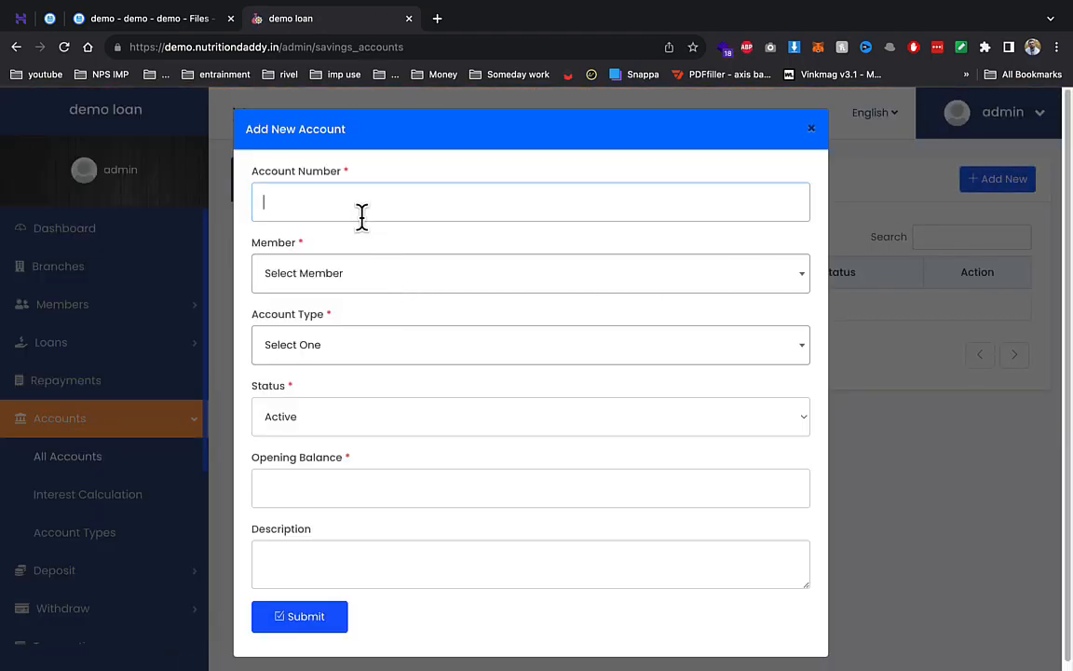
type("32423423")
left_click(377, 279)
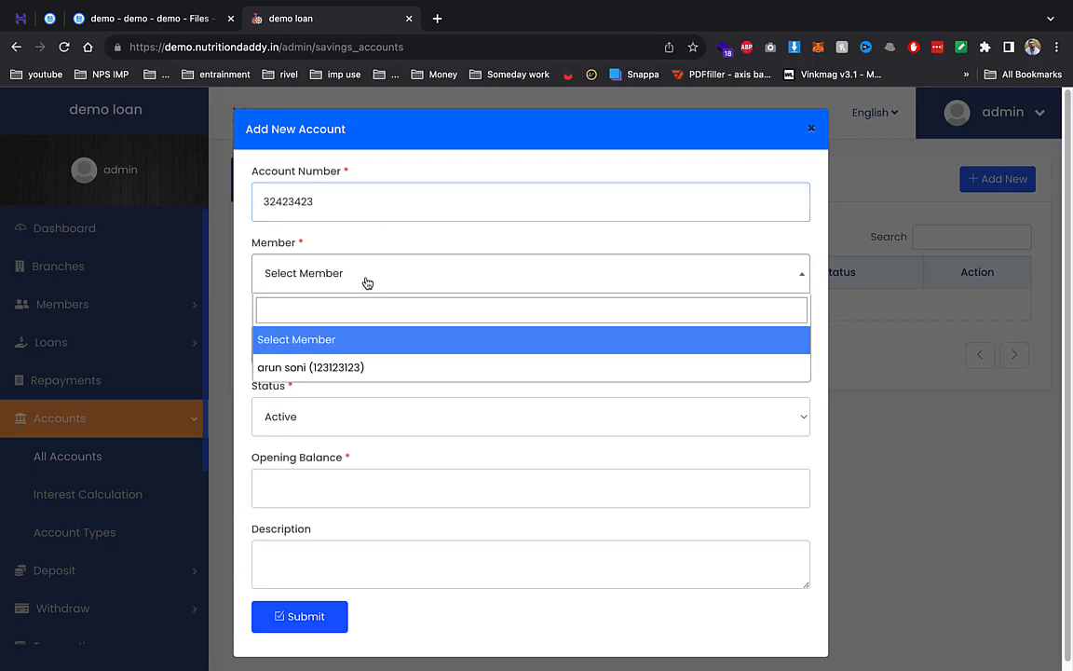
left_click(334, 367)
left_click(334, 365)
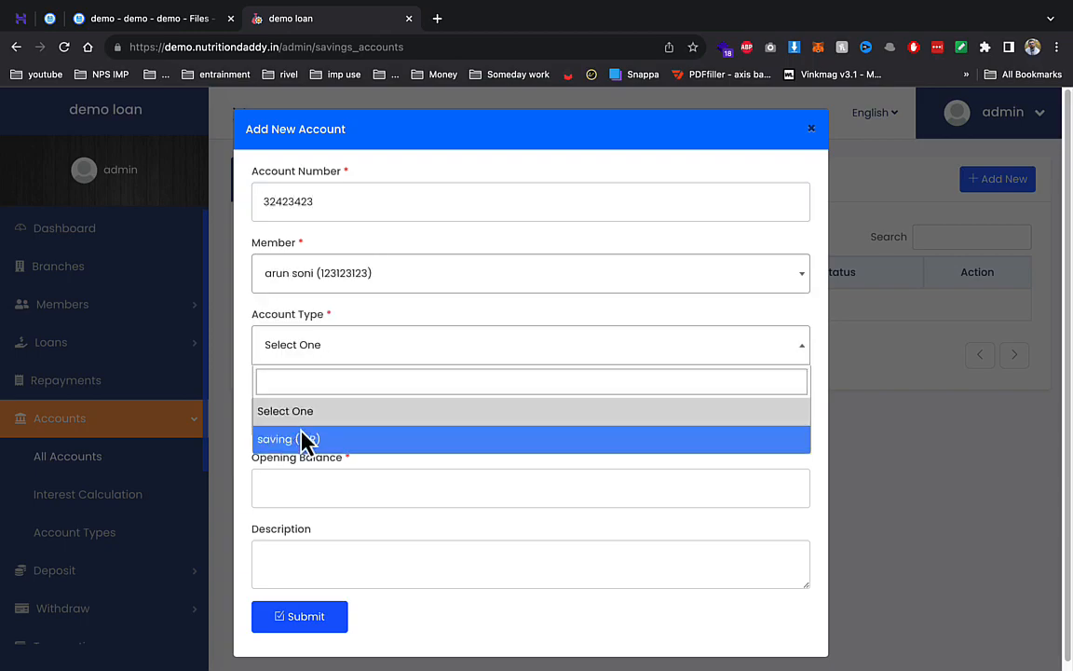
left_click(305, 438)
left_click(291, 481)
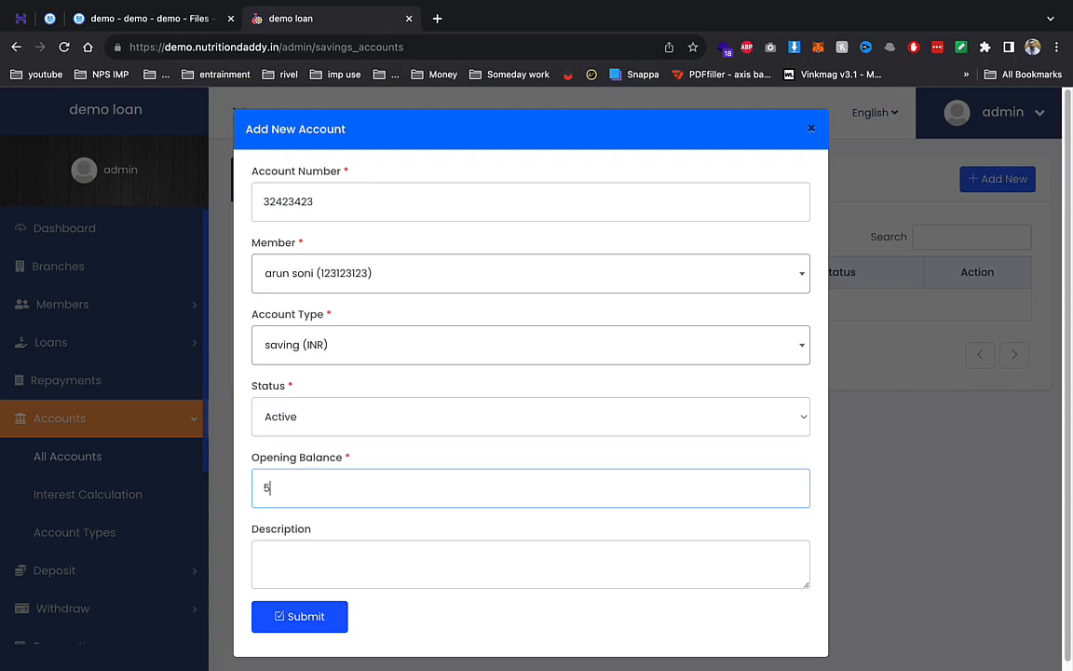
left_click(330, 616)
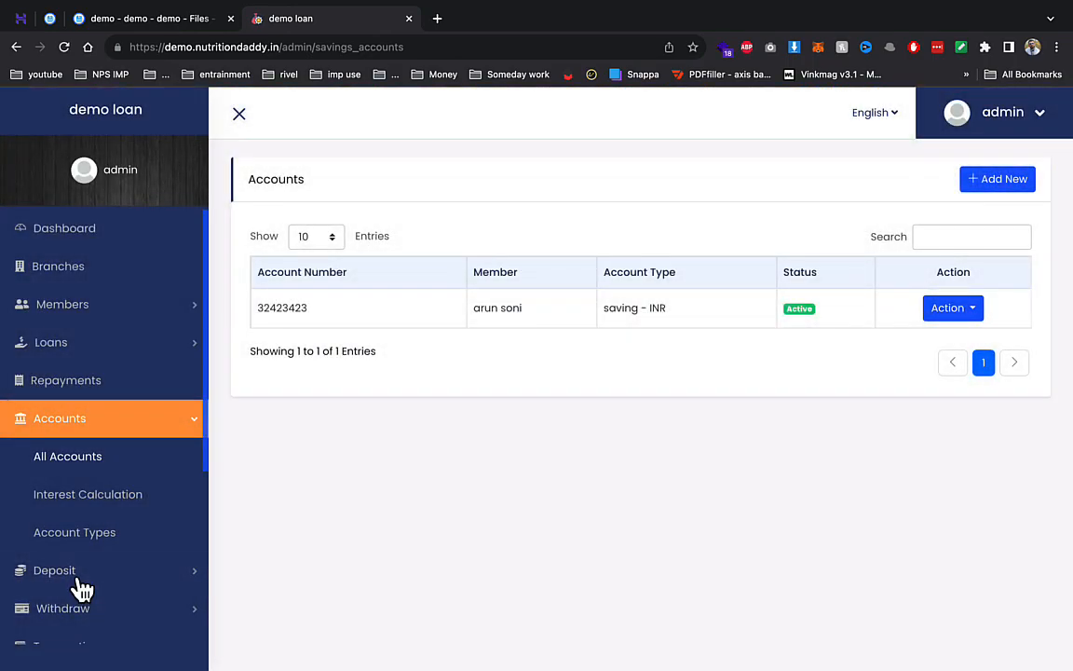
left_click(82, 587)
- Try a 400 deposit with description 'xs' into the member's saving account, which is rejected
left_click(119, 511)
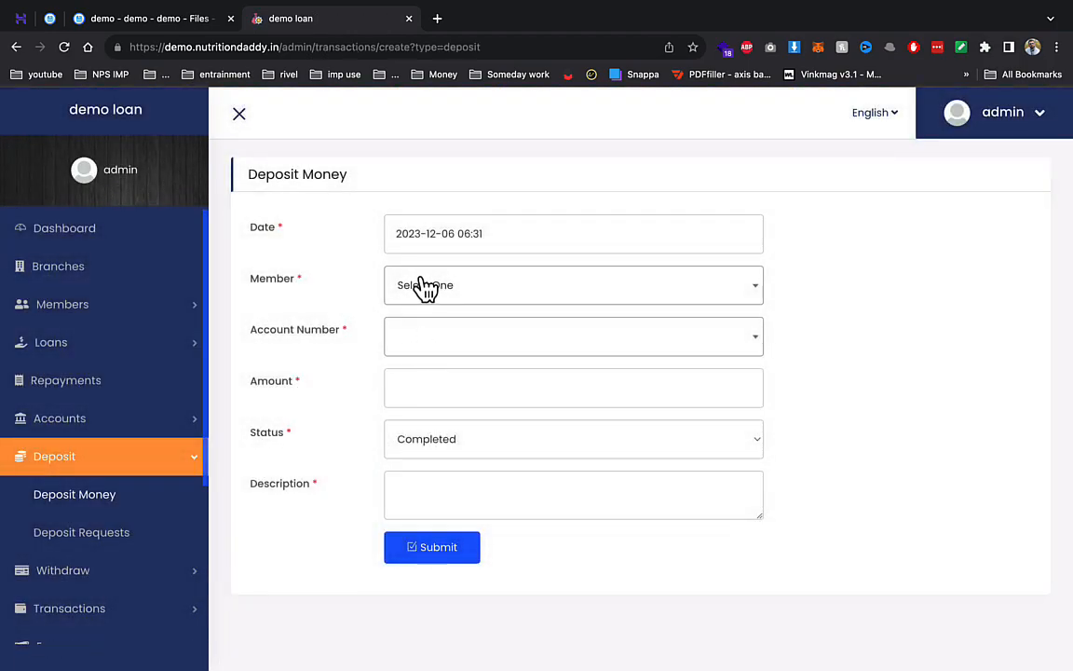
left_click(421, 287)
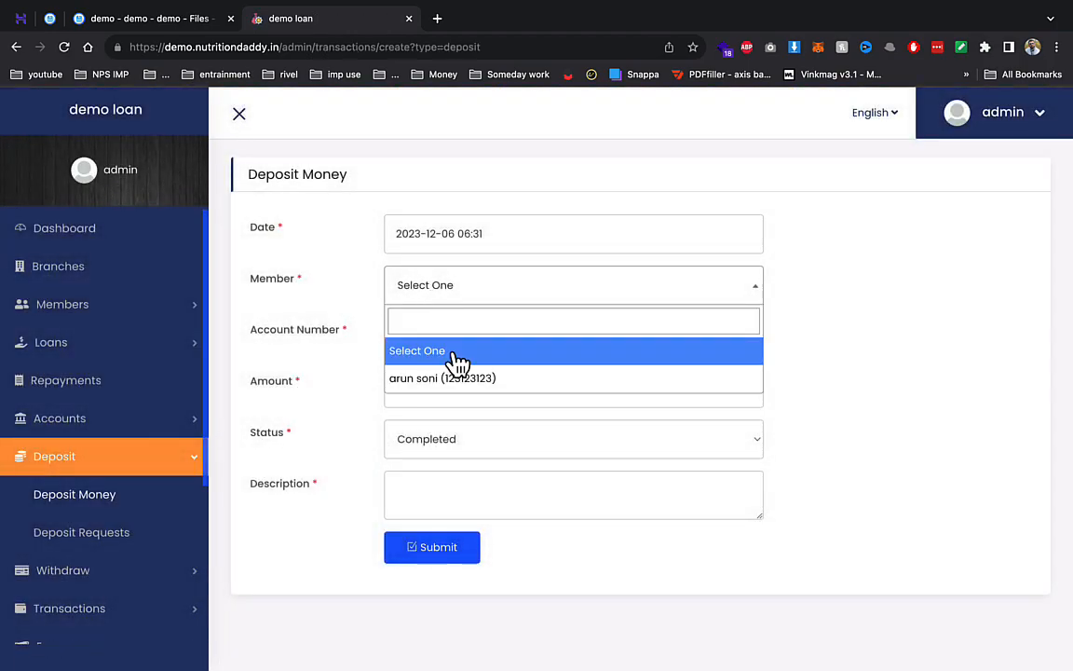
left_click(445, 376)
left_click(438, 347)
left_click(422, 400)
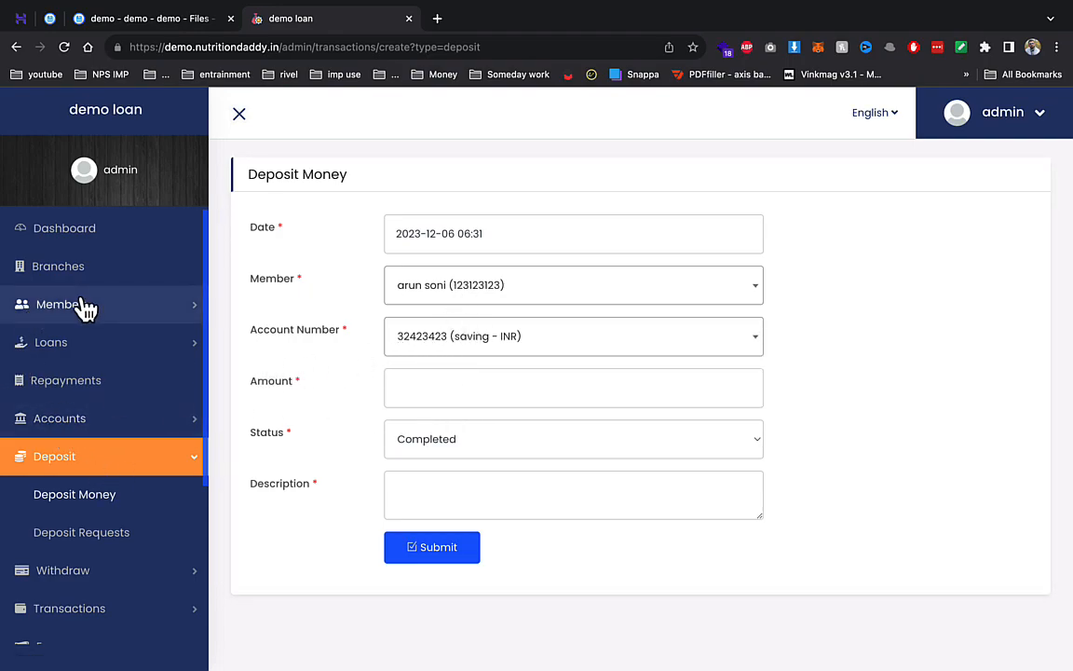
left_click(506, 388)
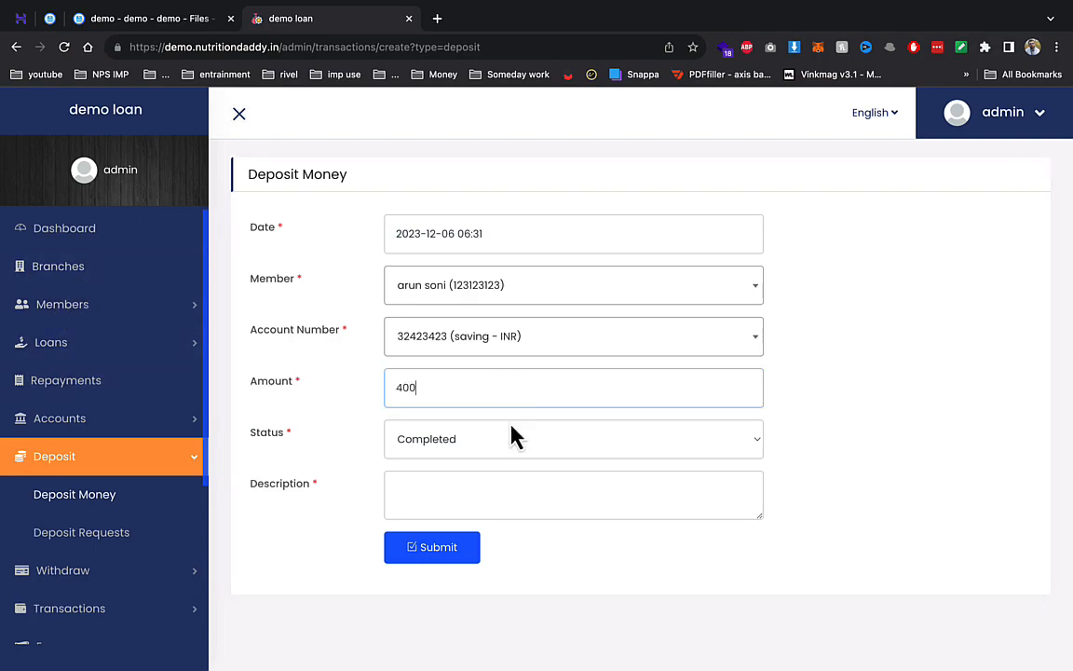
type("xs")
left_click(412, 557)
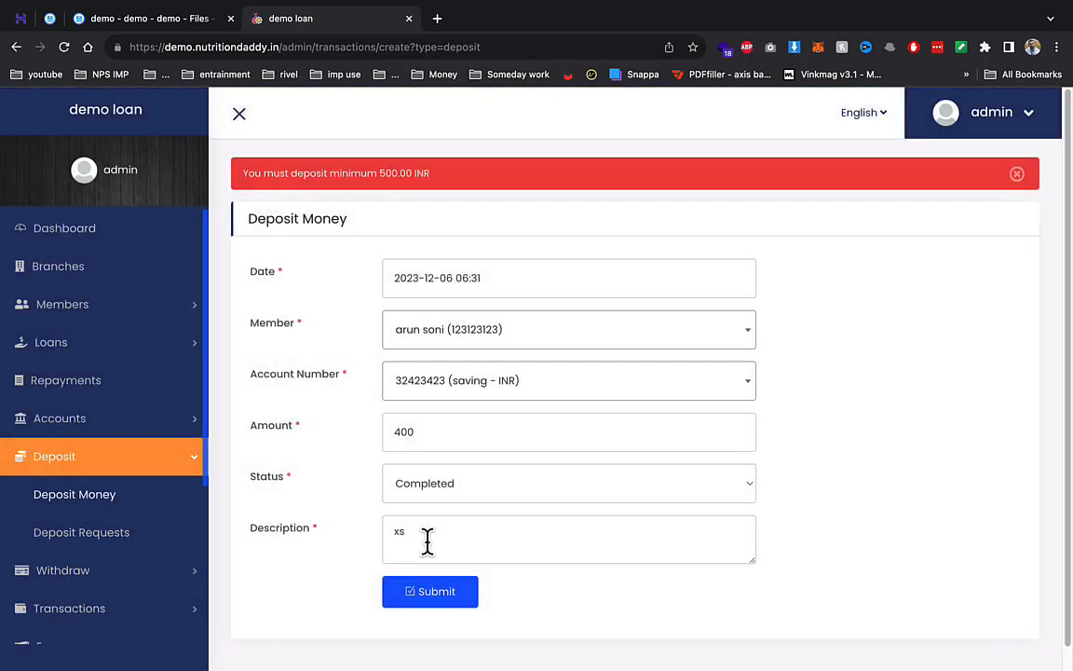
- Append 600 to the description, change the amount to 600 and resubmit the deposit
left_click(427, 541)
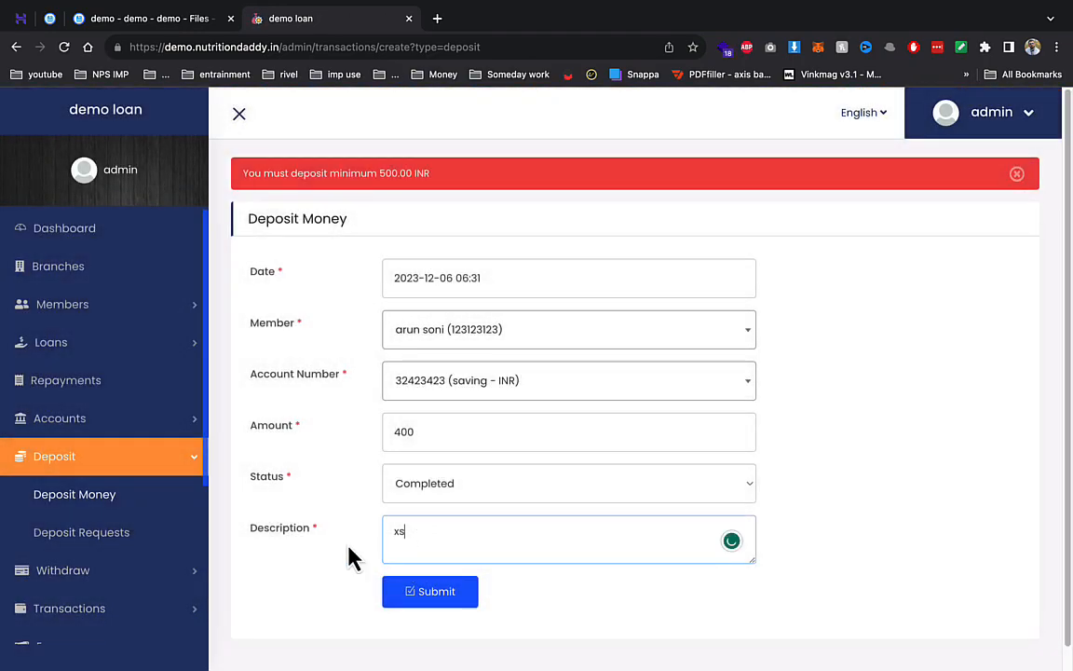
type("600")
double_click(428, 445)
type("600")
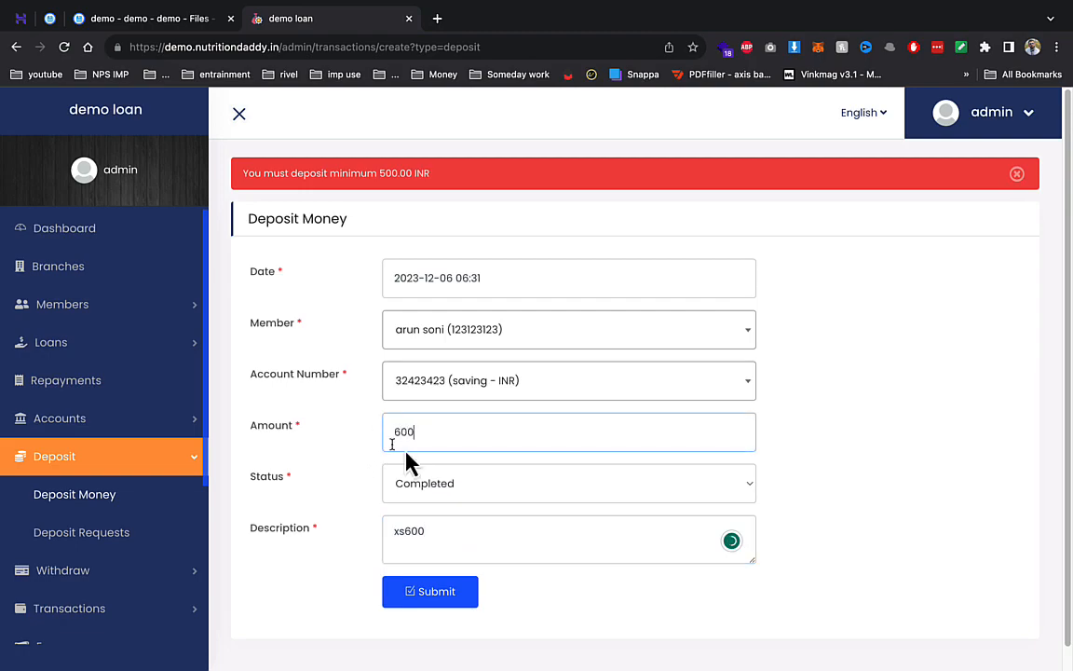
left_click(438, 594)
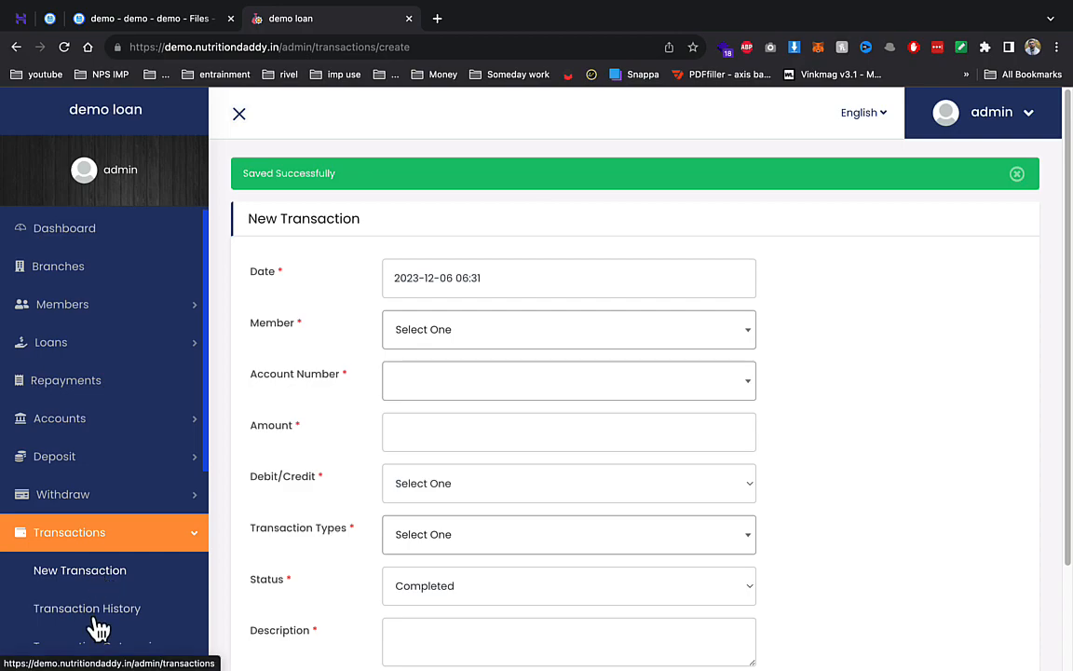
- Review the two deposits in the transaction history
left_click(95, 622)
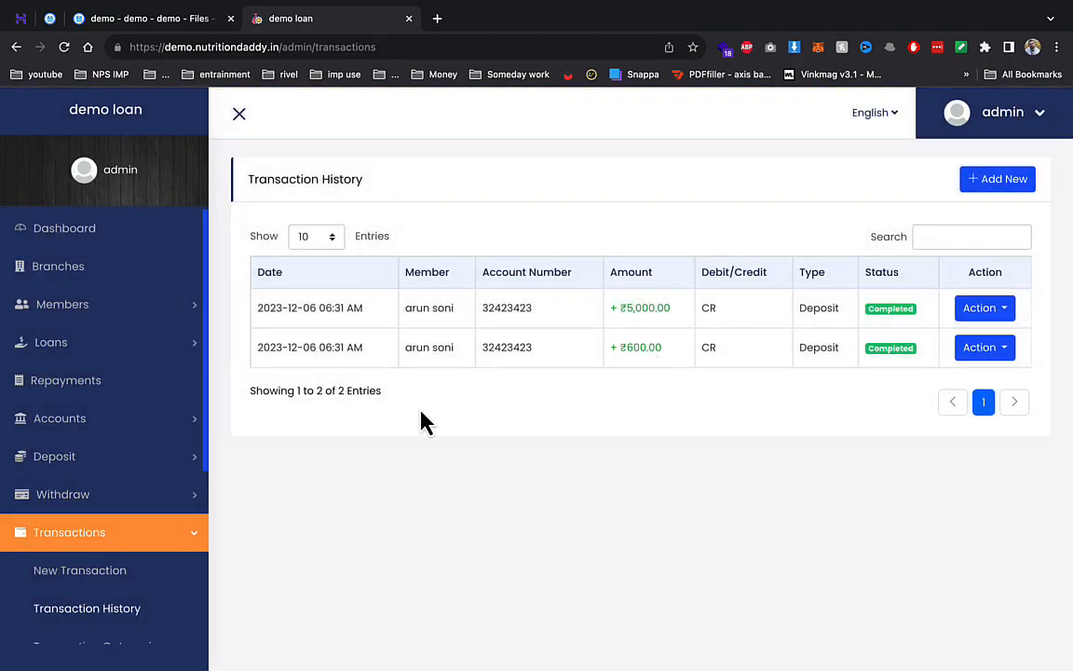
left_click(131, 544)
scroll(134, 556, "down", 3)
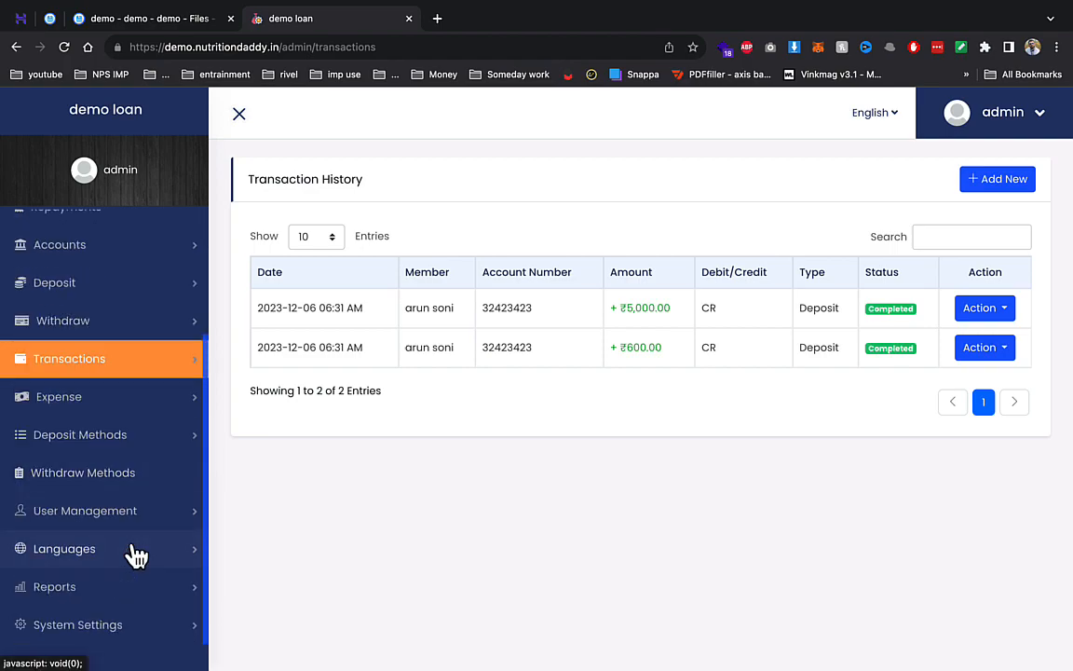
left_click(140, 401)
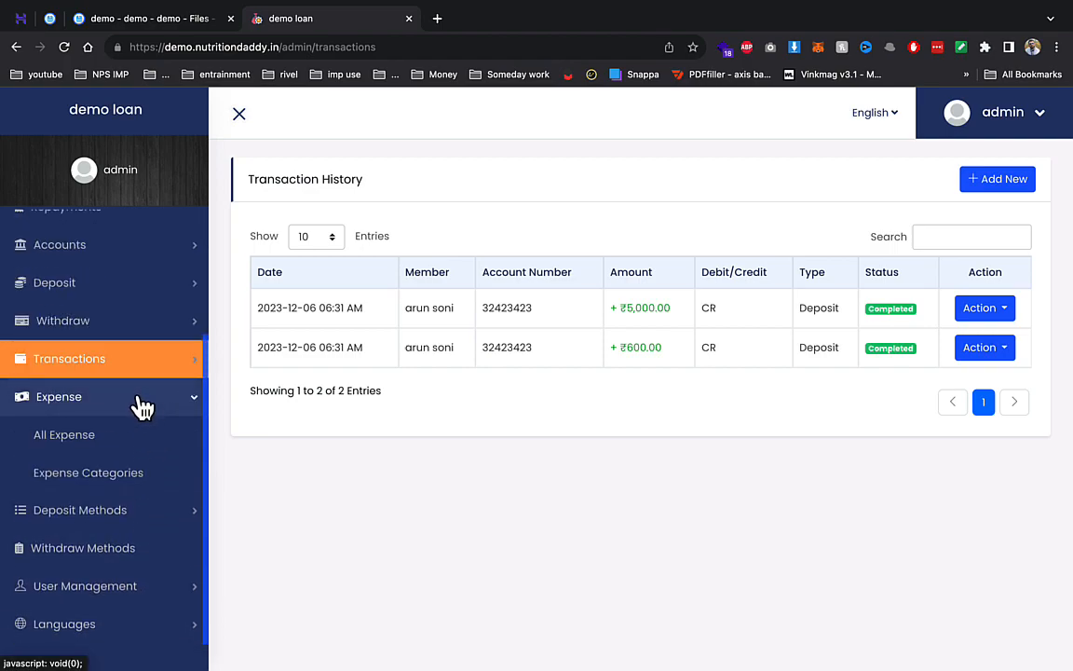
- Inspect the Razorpay settings under Automatic Gateways, then head to the Account Statement report
left_click(110, 517)
left_click(110, 491)
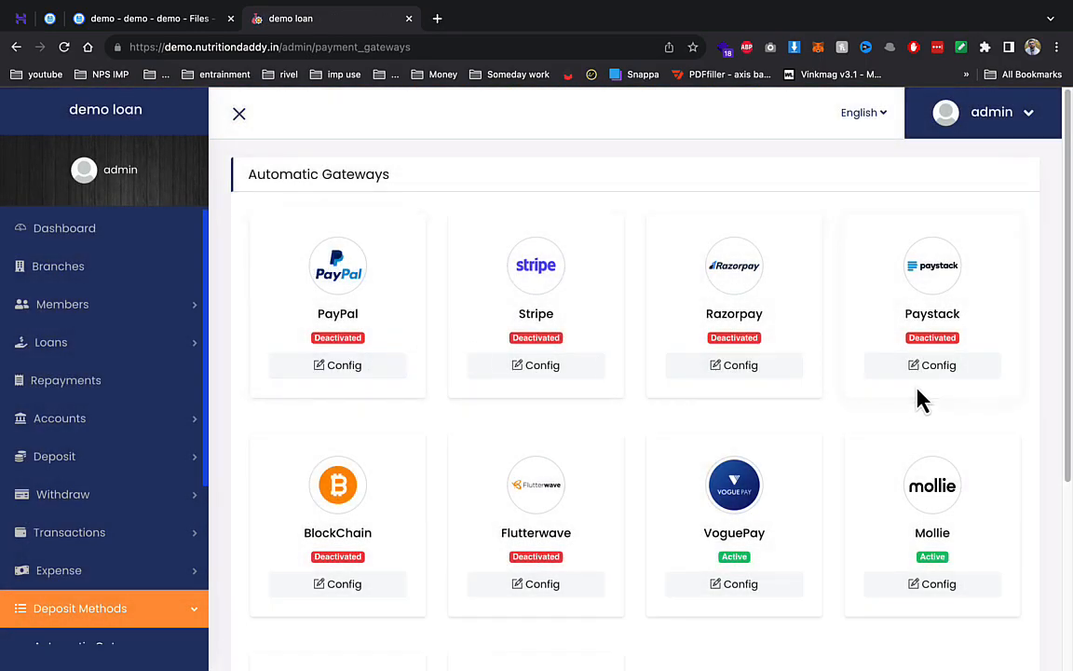
left_click(731, 366)
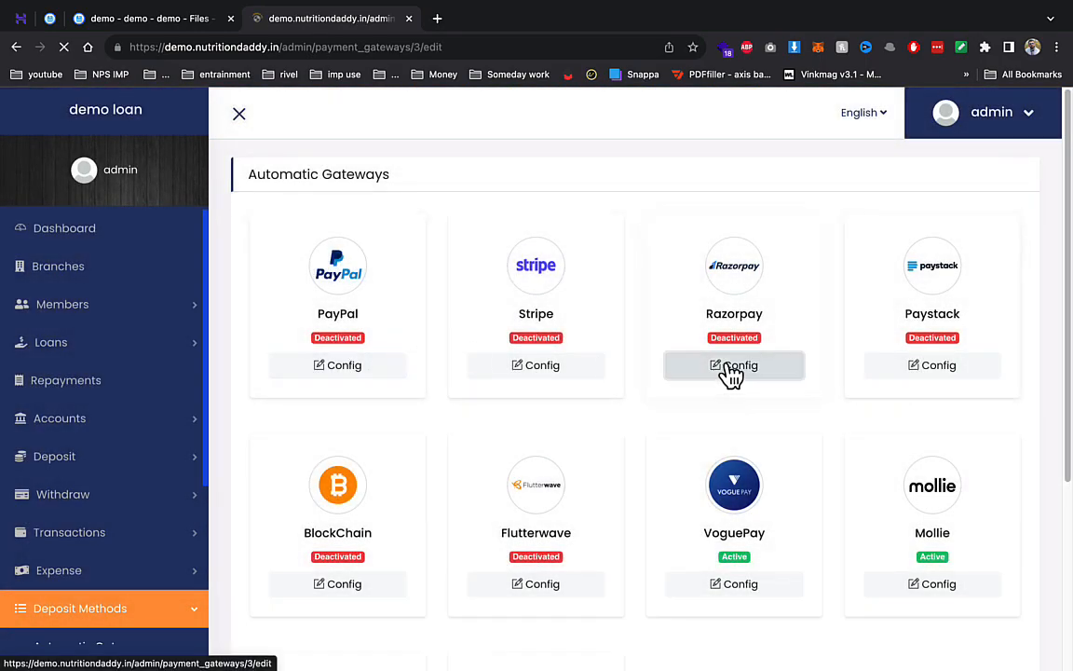
scroll(419, 429, "down", 2)
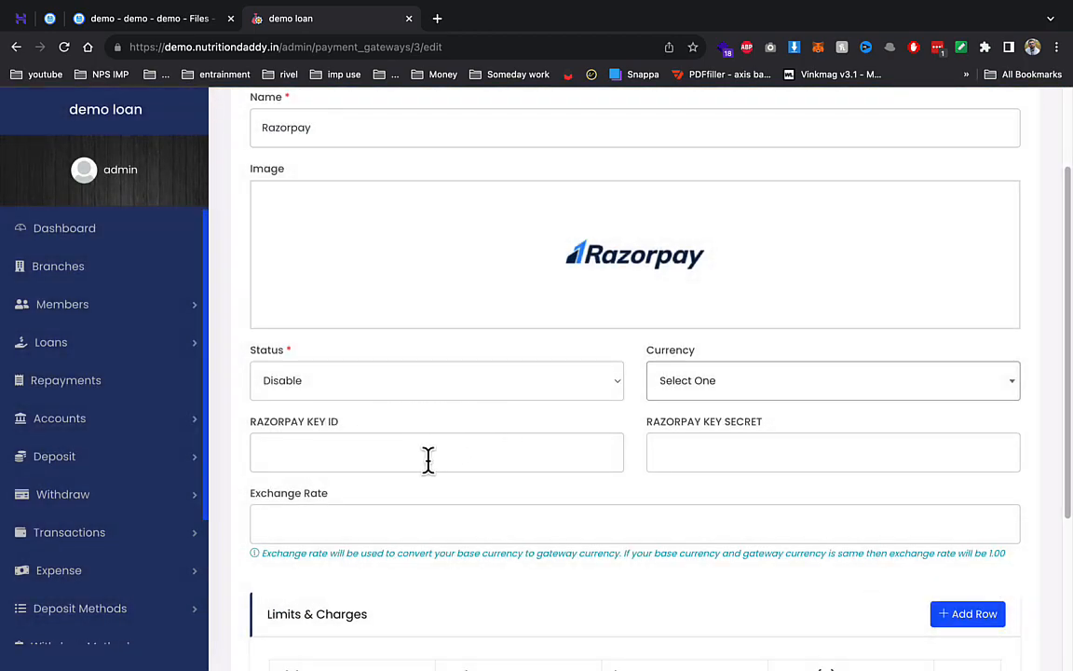
scroll(655, 451, "down", 2)
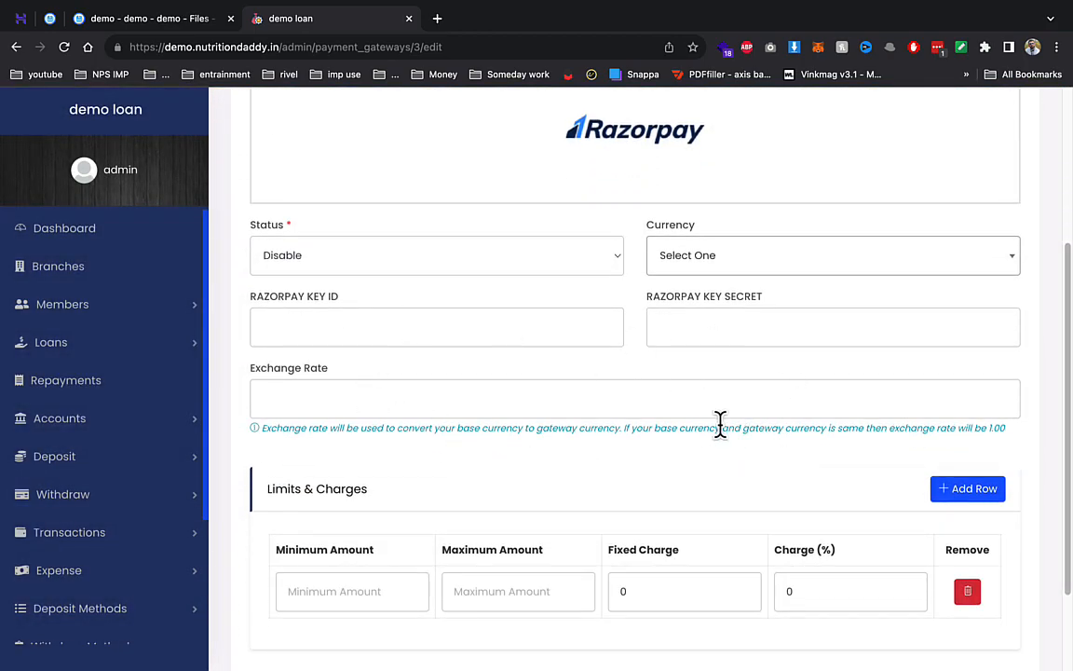
scroll(701, 519, "down", 2)
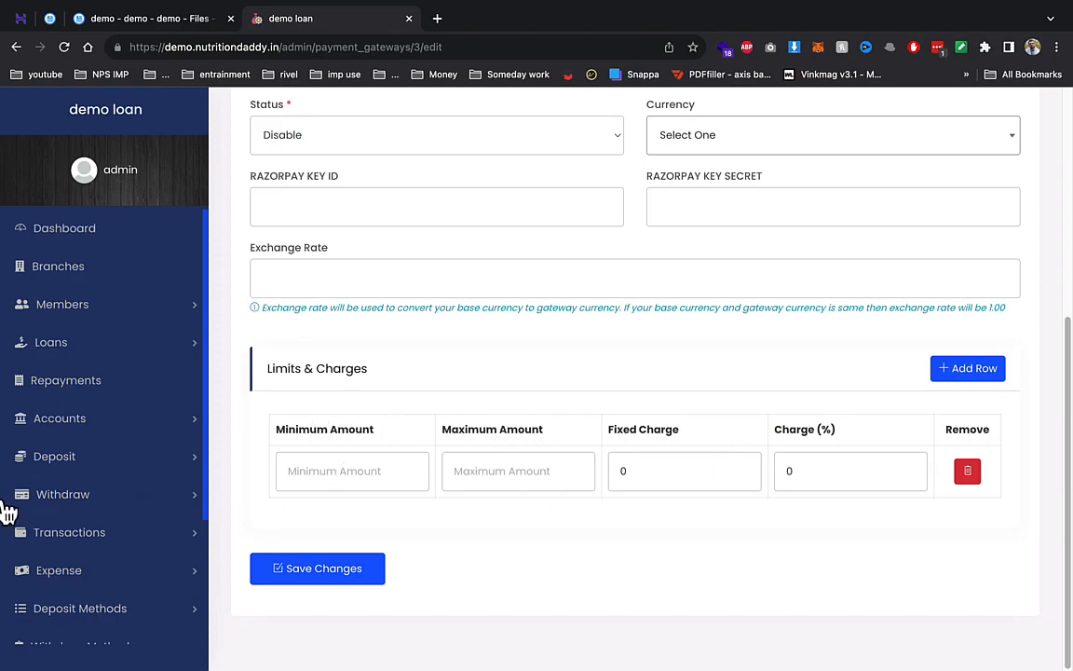
scroll(93, 510, "down", 3)
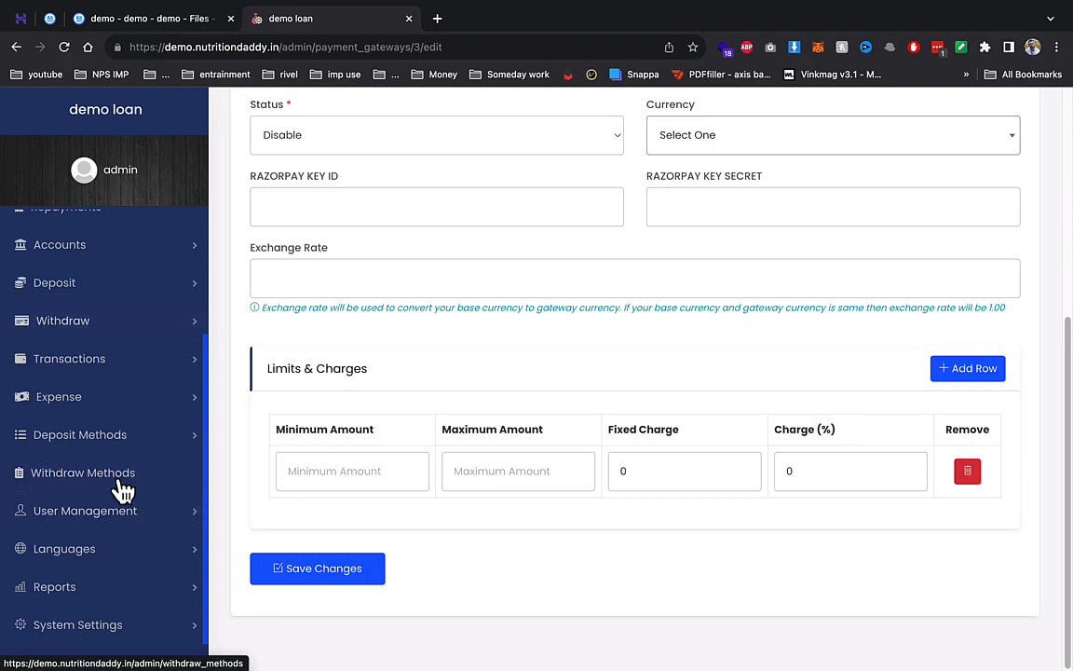
left_click(56, 587)
scroll(87, 596, "down", 3)
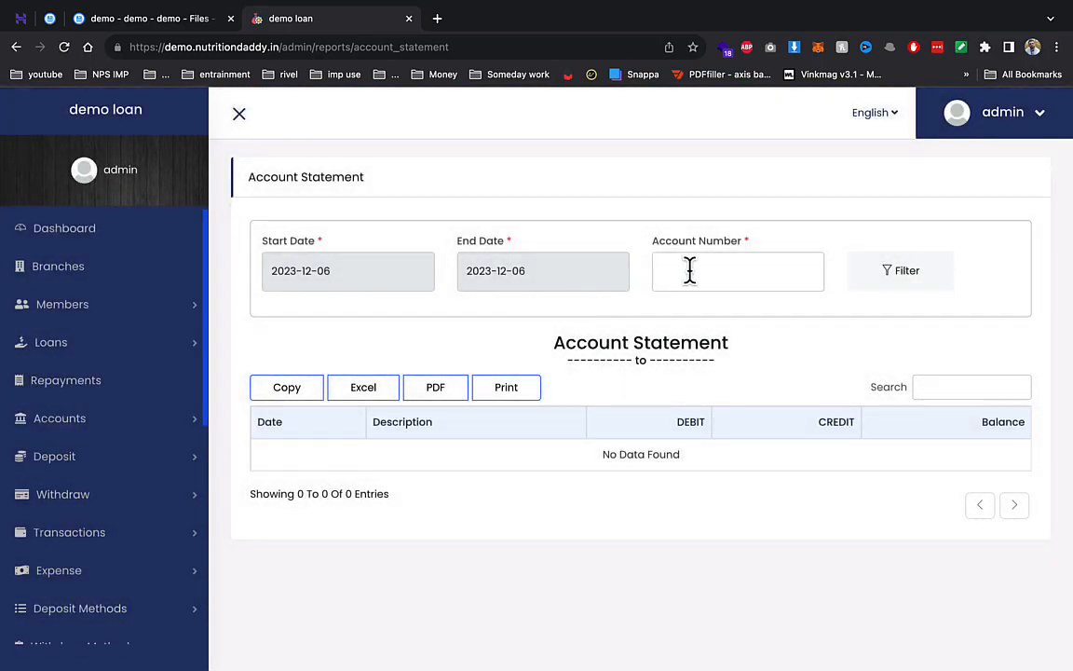
- Look up the savings account's number in the All Accounts list
left_click(692, 271)
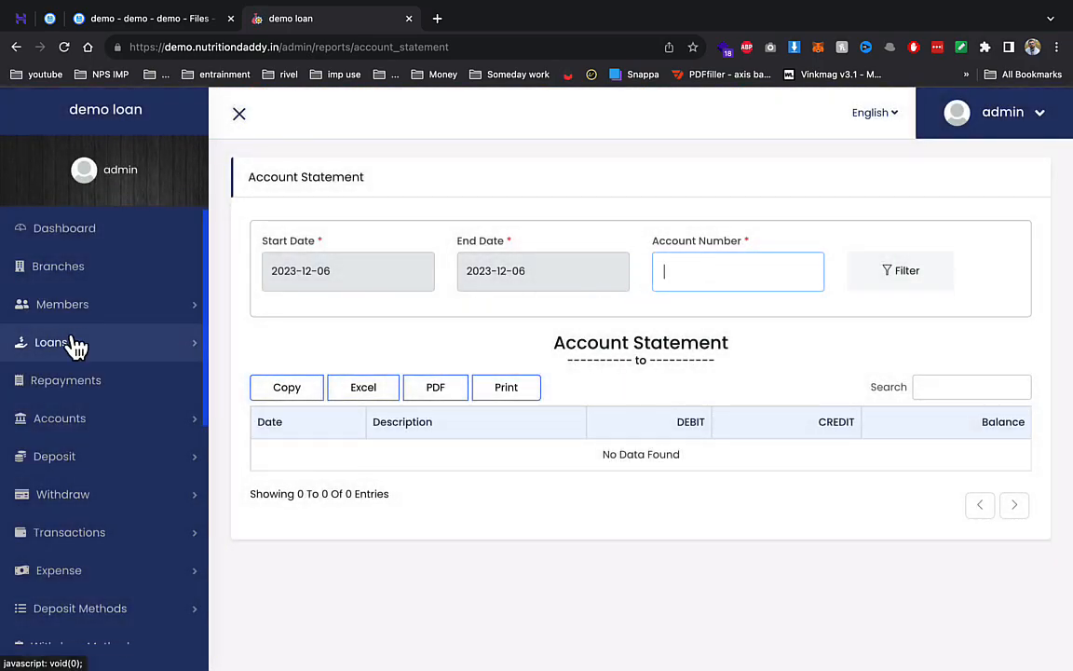
left_click(67, 421)
left_click(84, 465)
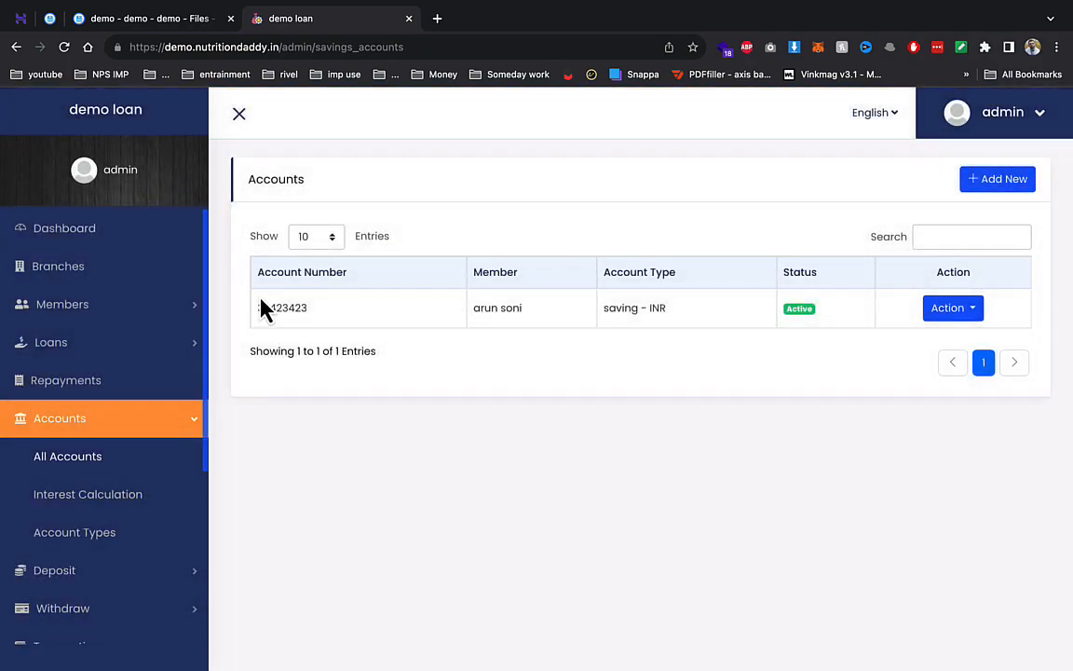
double_click(264, 308)
scroll(71, 429, "down", 3)
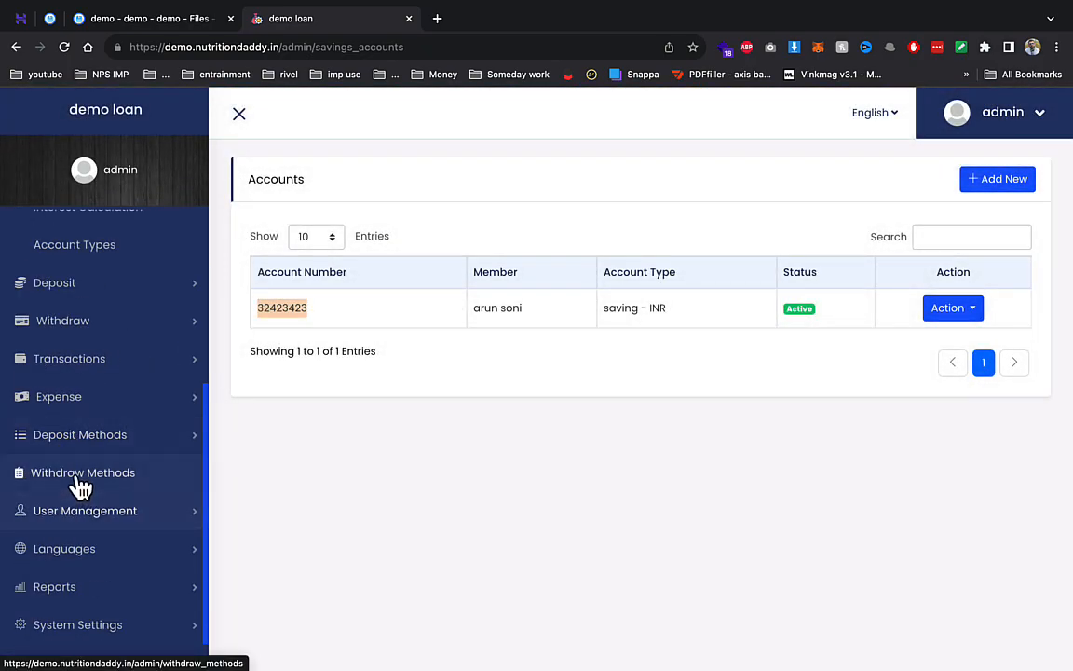
- Filter the Account Statement by that account, showing opening balance, 5,000 and 600 entries totalling ₹5,600
left_click(75, 584)
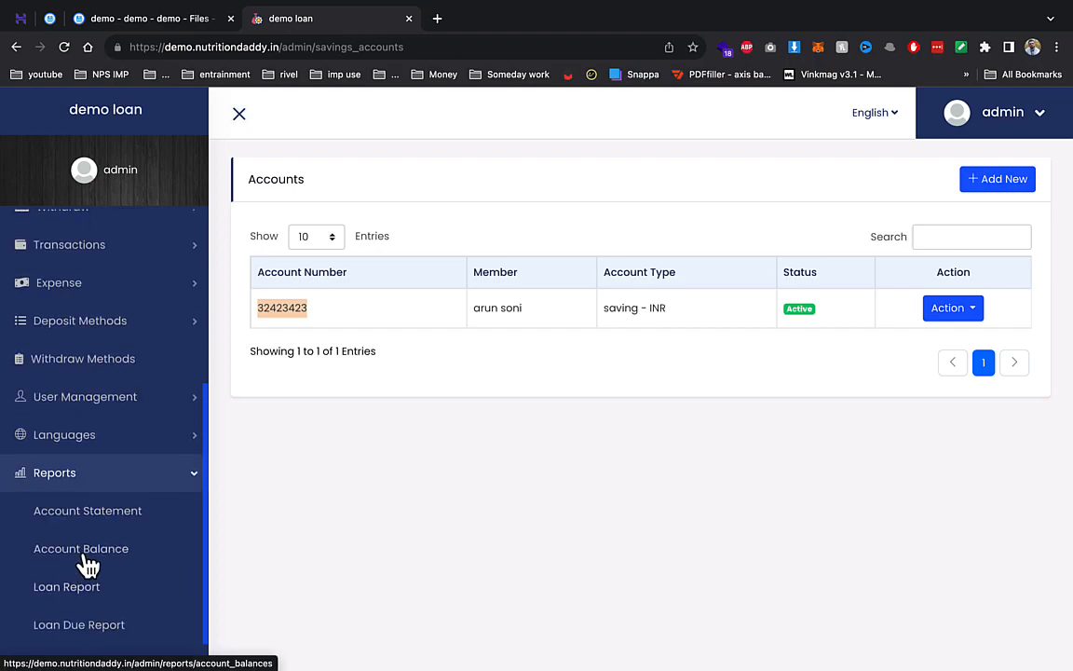
left_click(101, 528)
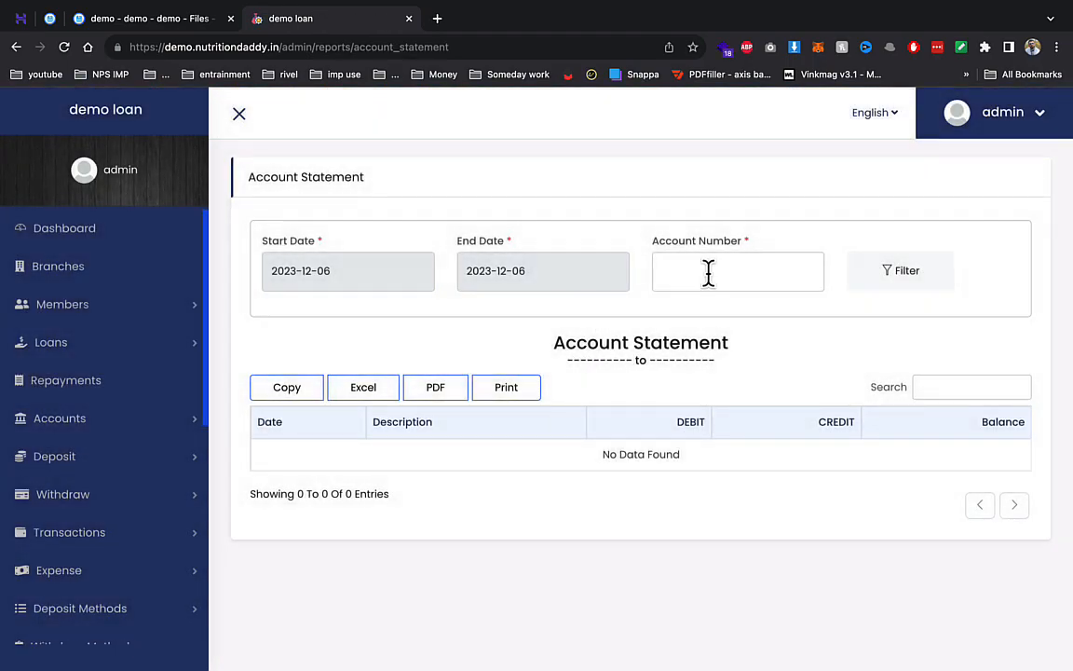
left_click(710, 271)
type("32423423")
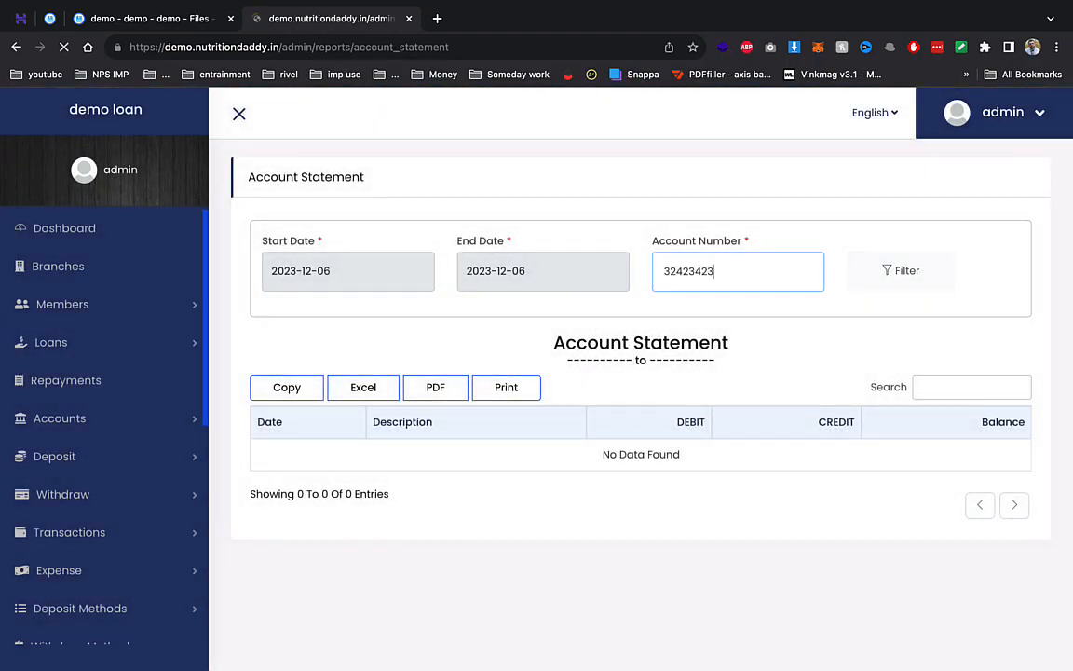
left_click(883, 278)
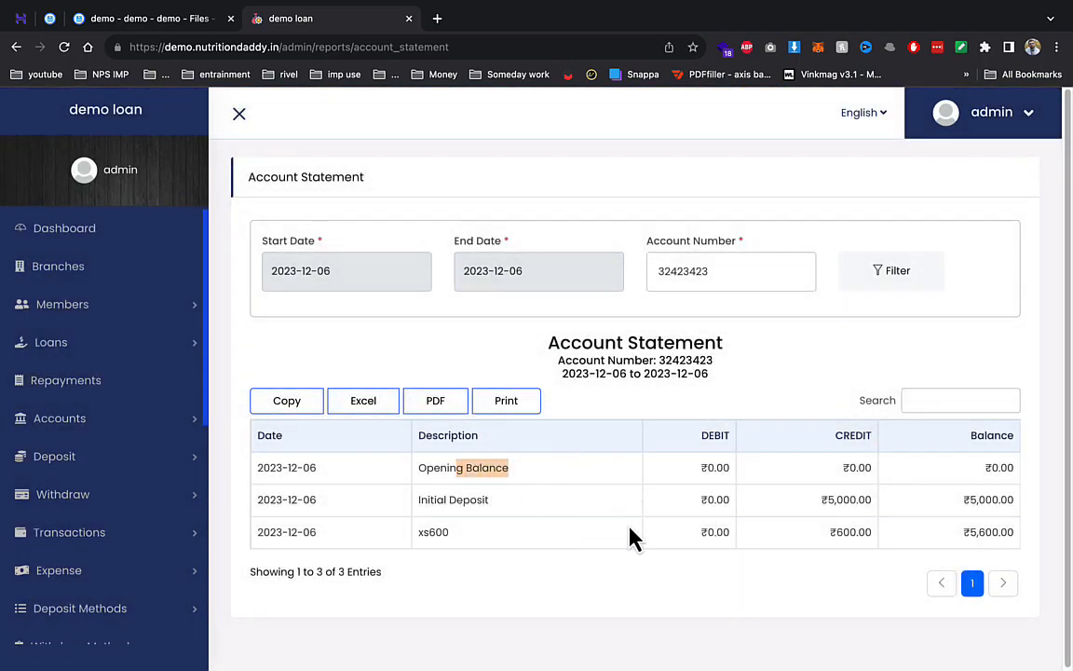
left_click(703, 526)
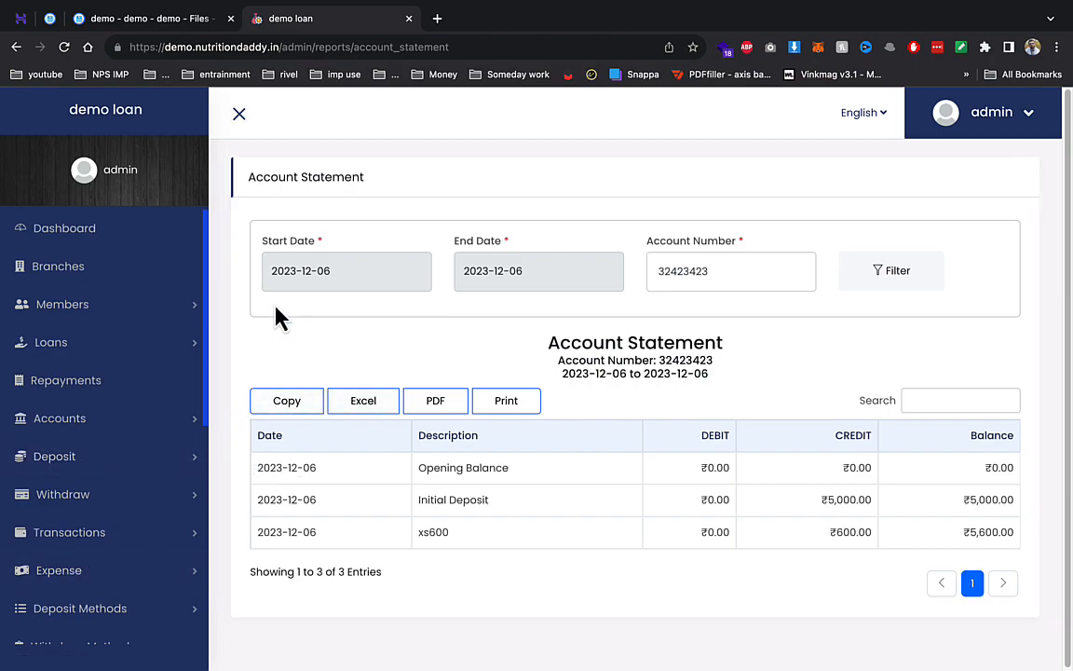
left_click(1057, 47)
- Open a new Incognito window and load the demo loan site's login page
left_click(980, 126)
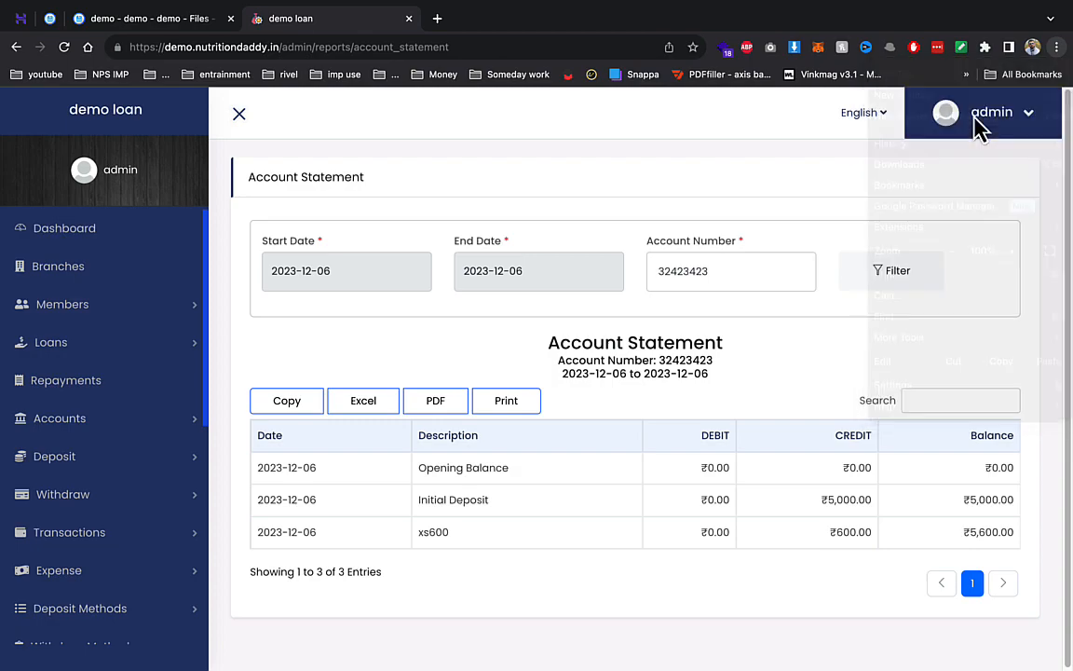
type("d")
key("Return")
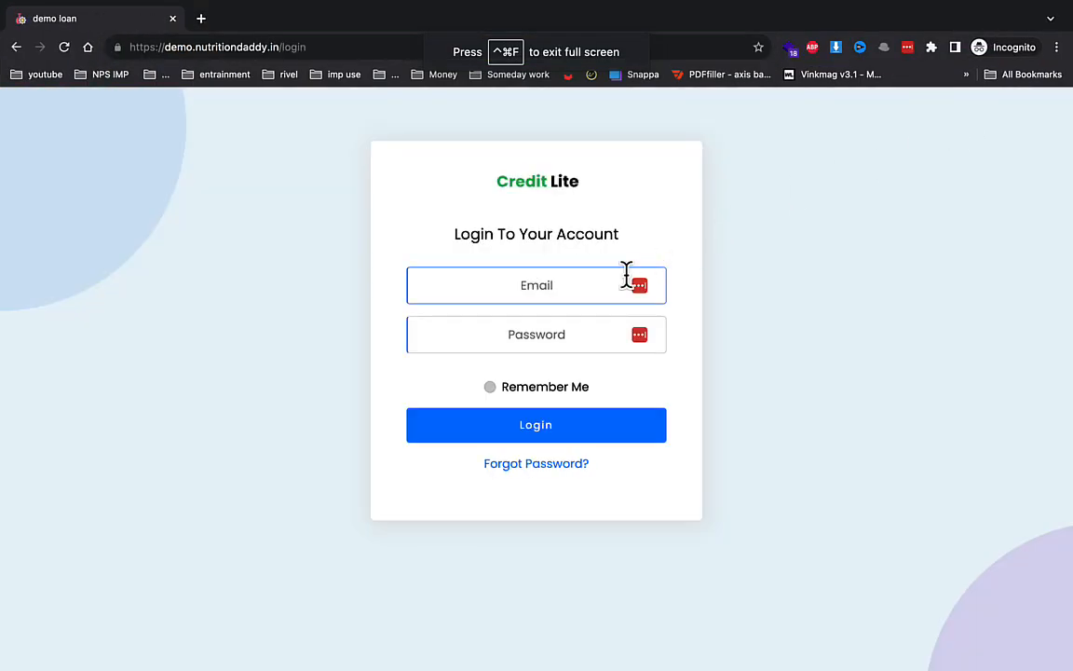
- Log in as the member using the saved email suggestion and the account password
left_click(544, 283)
type("de")
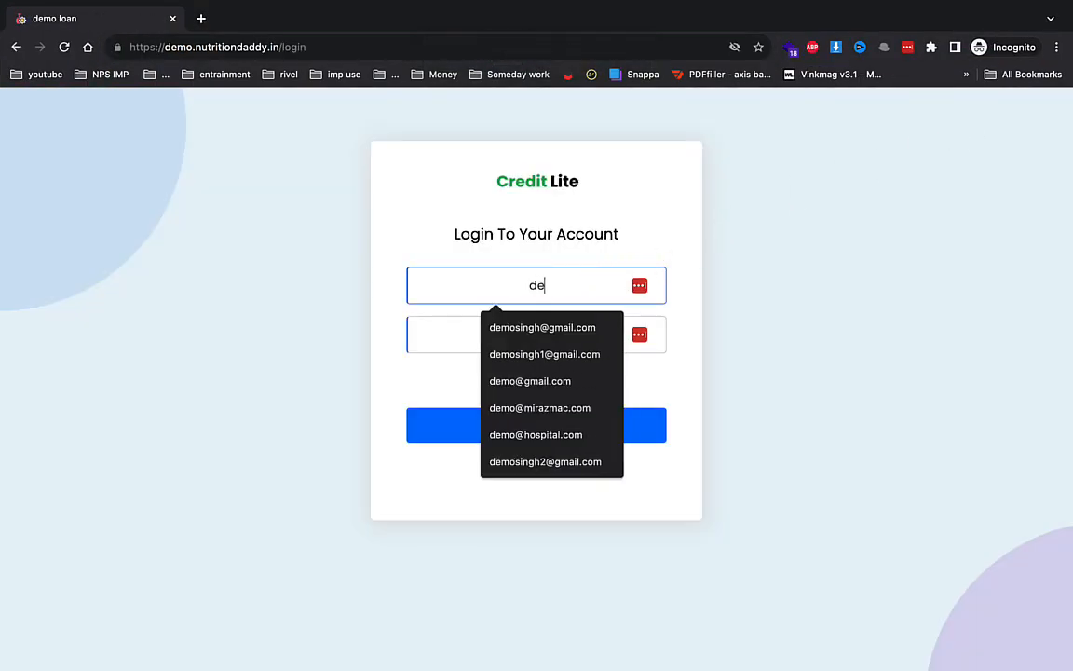
key("Down")
key("Tab")
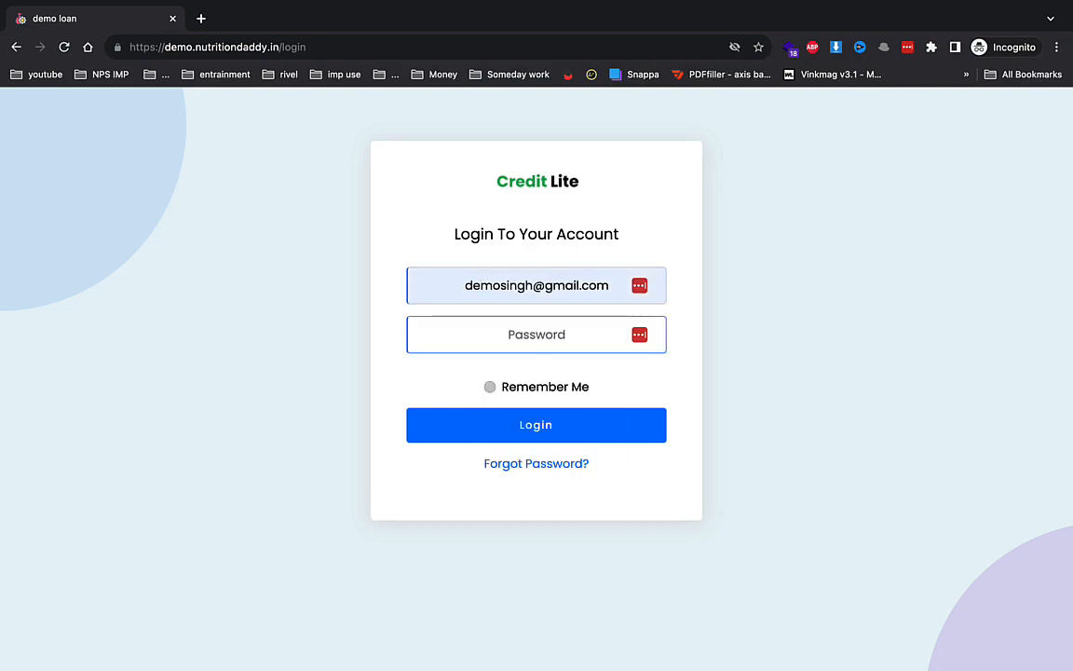
type("••••••••")
key("Return")
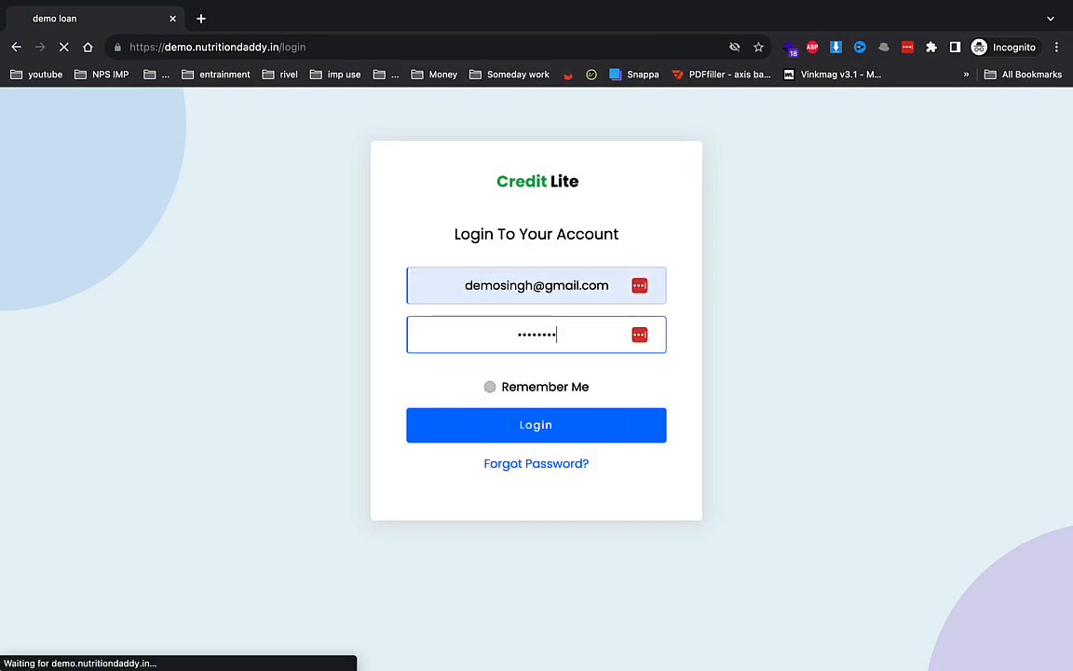
left_click(535, 352)
type("•••")
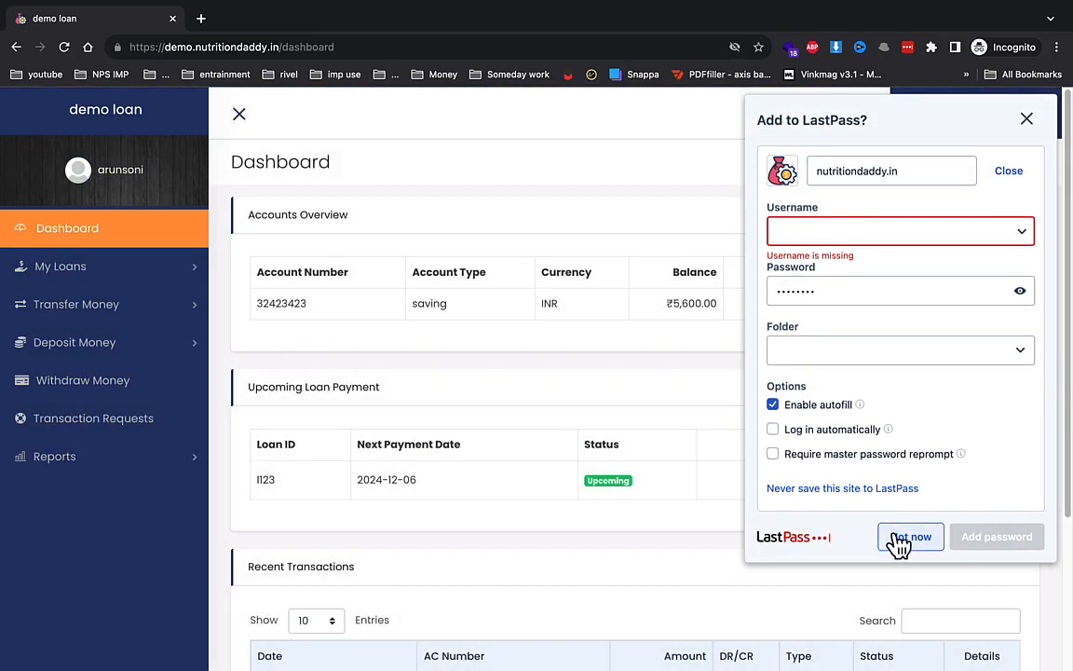
- Pay the ₹2,240 loan I123 instalment from savings account 32423423, then return to the Dashboard
left_click(898, 541)
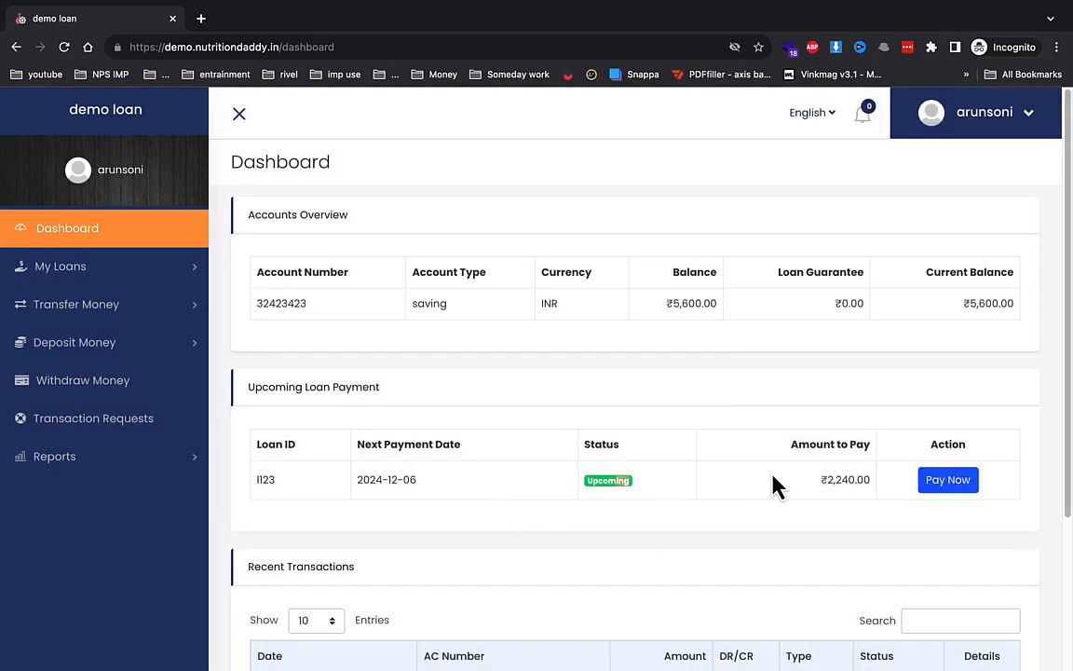
left_click(932, 480)
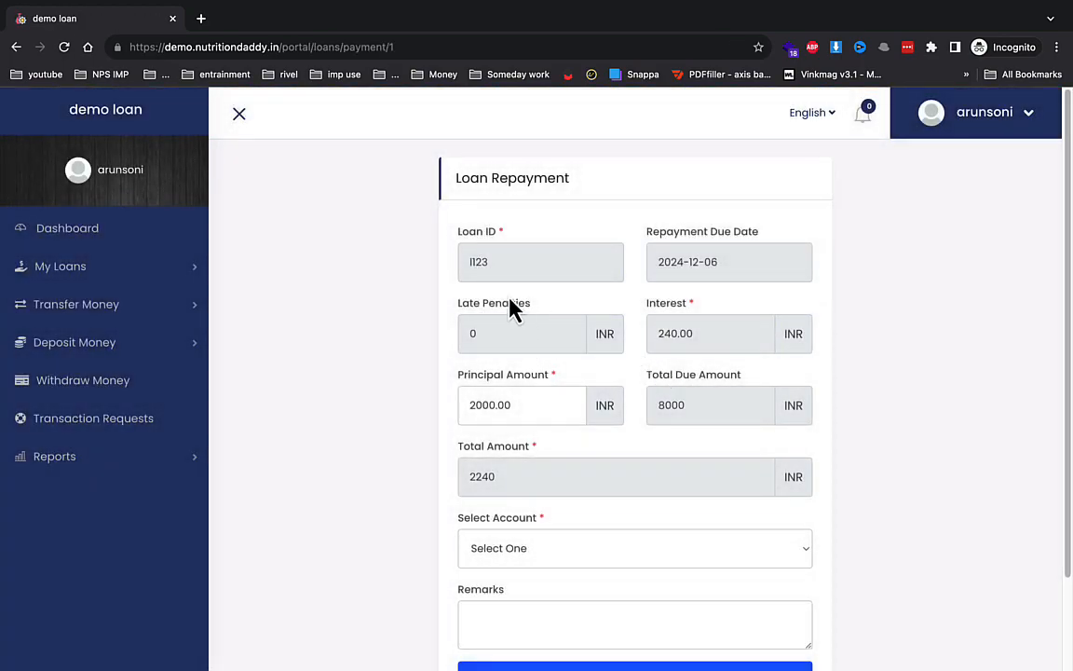
scroll(515, 311, "down", 2)
left_click(541, 442)
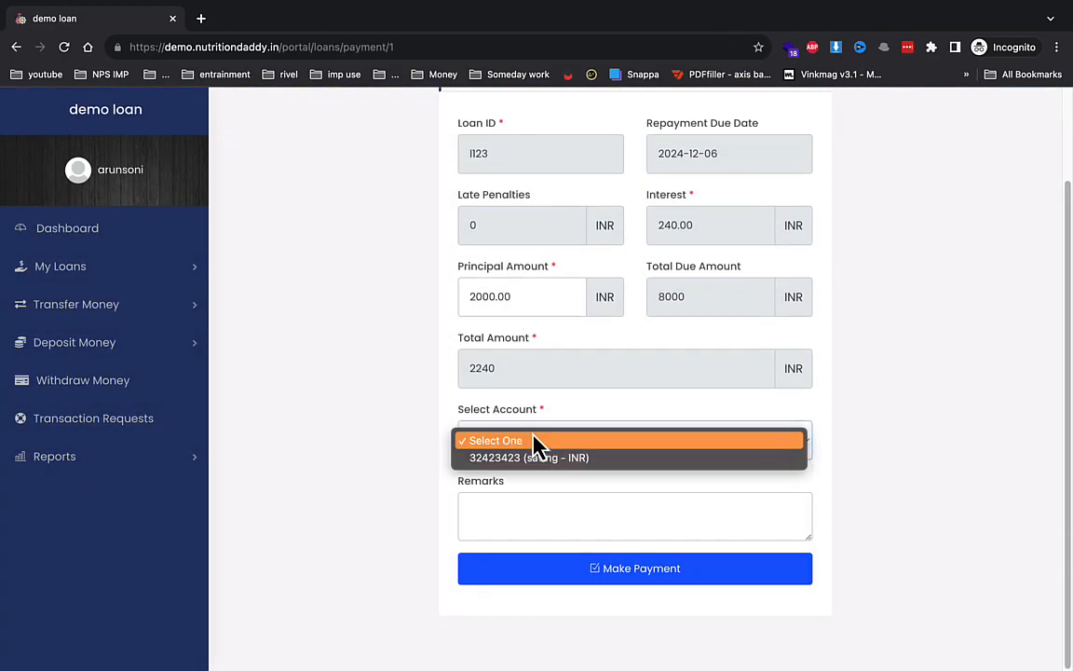
left_click(529, 459)
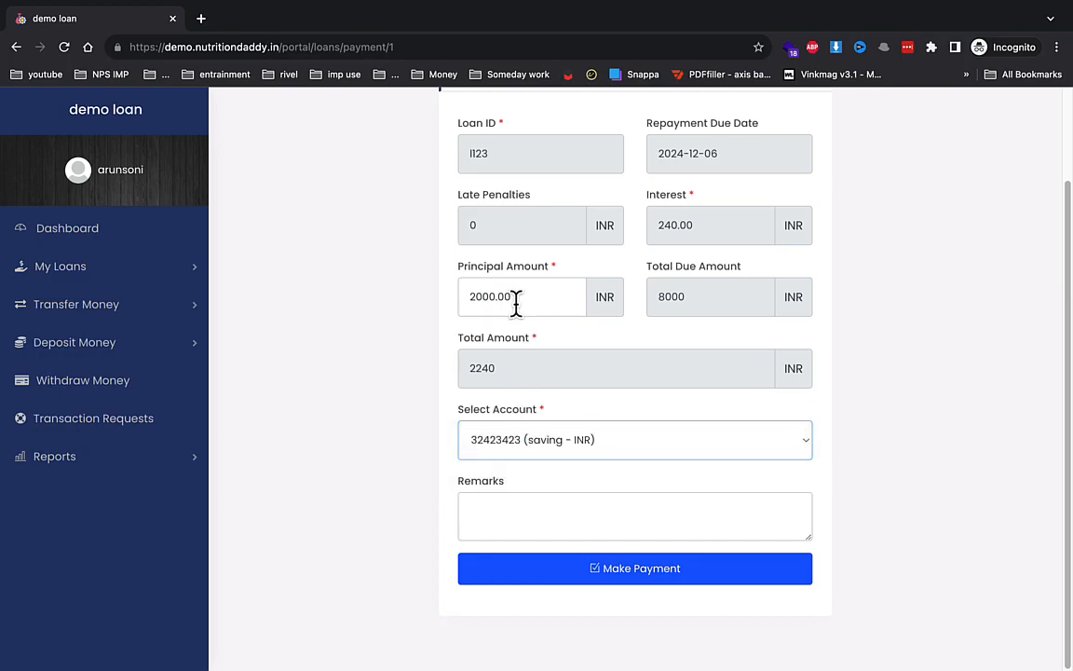
left_click(599, 572)
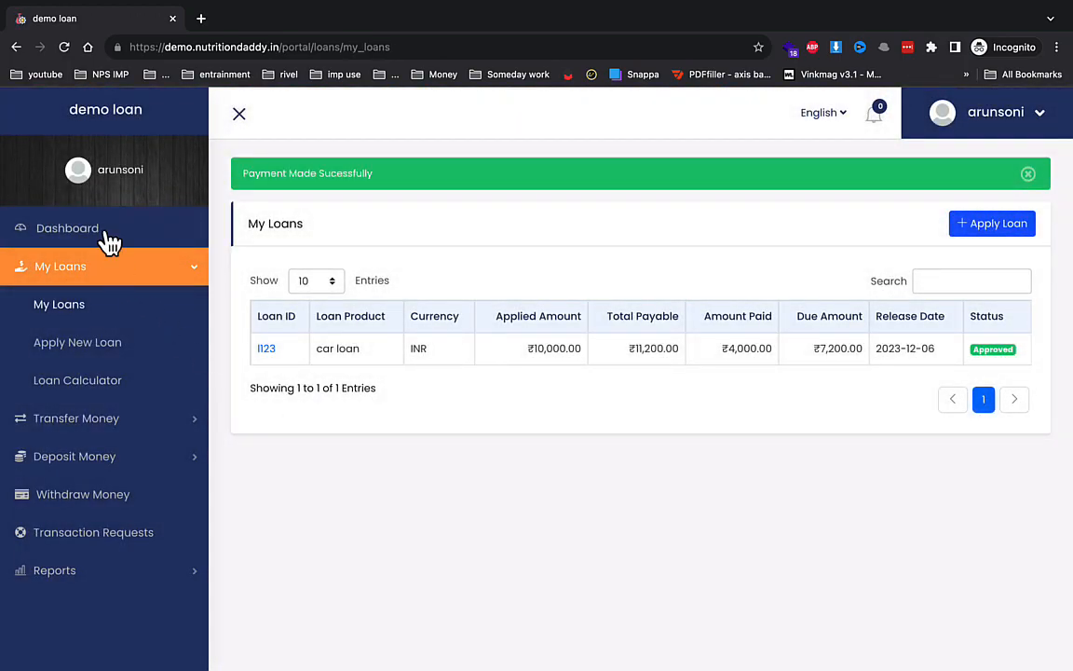
left_click(107, 230)
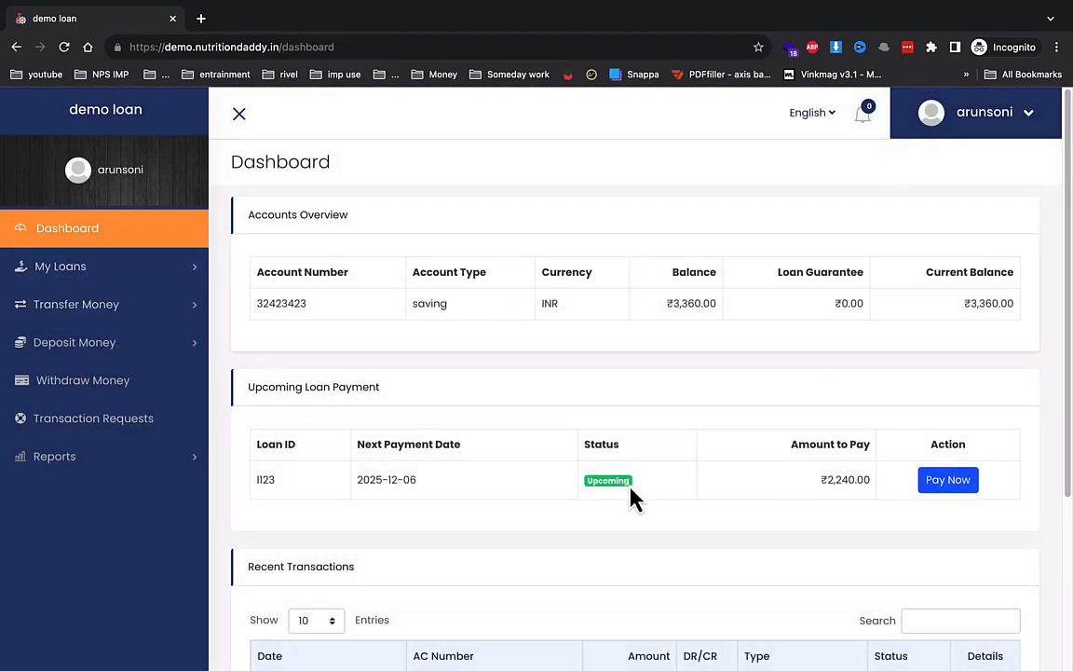
left_click(112, 314)
- Look over Transaction Requests and the Apply New Loan product list, then open the Loan Calculator
left_click(76, 496)
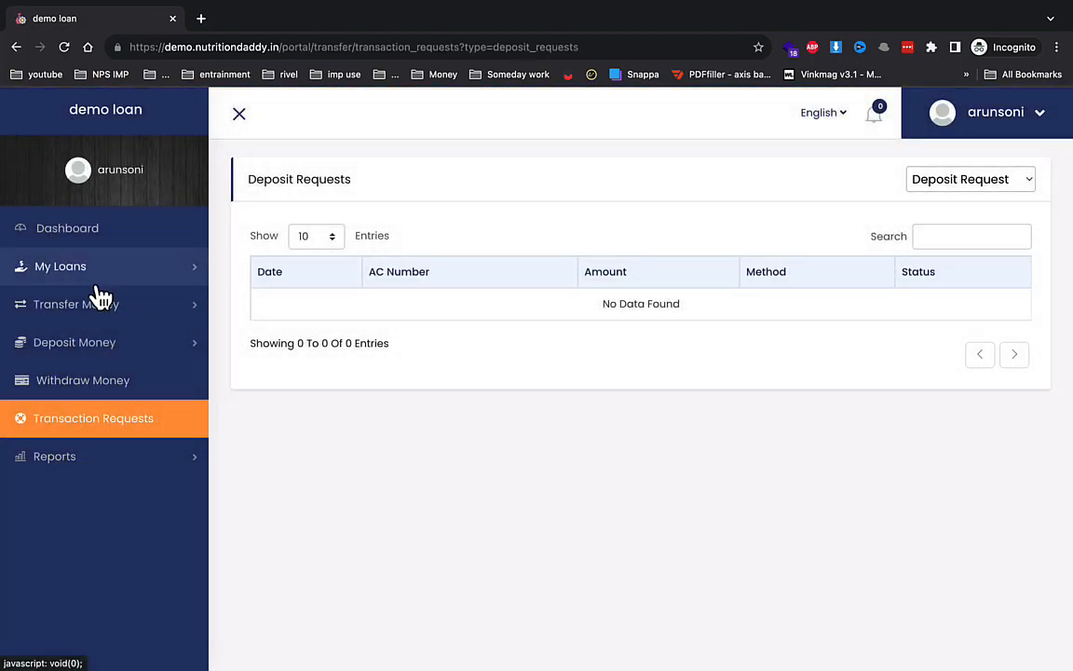
left_click(101, 272)
left_click(90, 359)
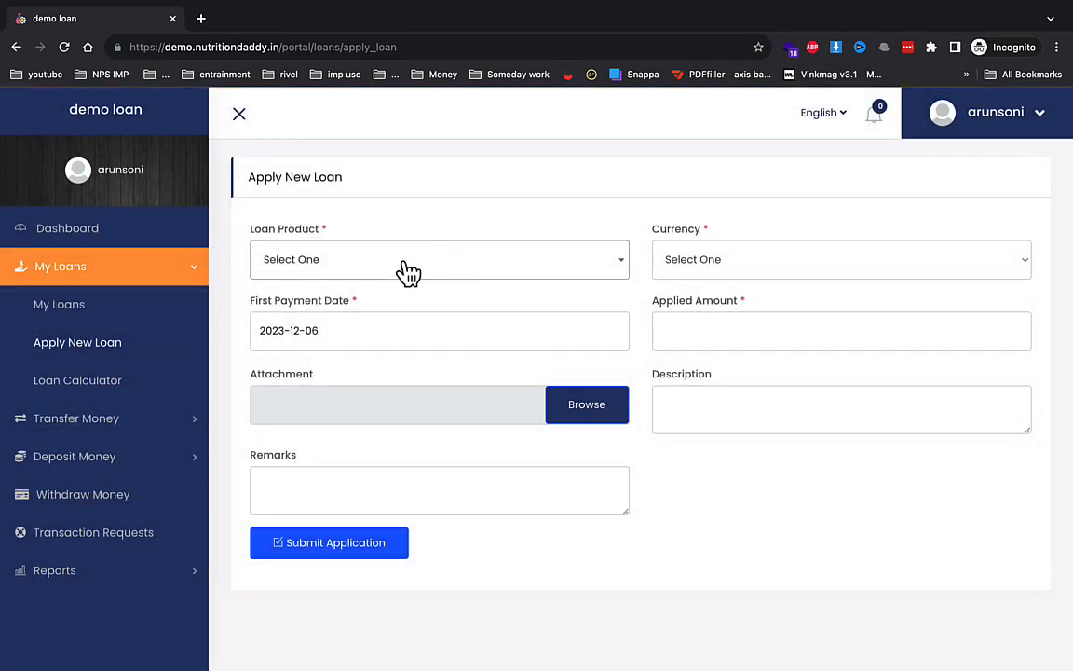
left_click(408, 271)
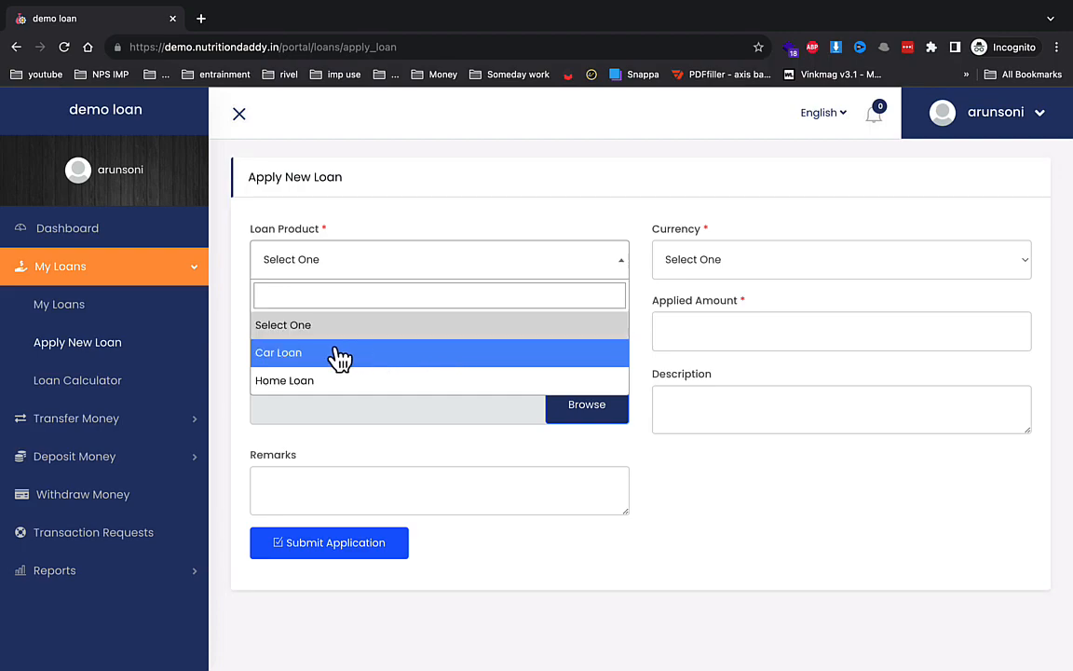
left_click(124, 390)
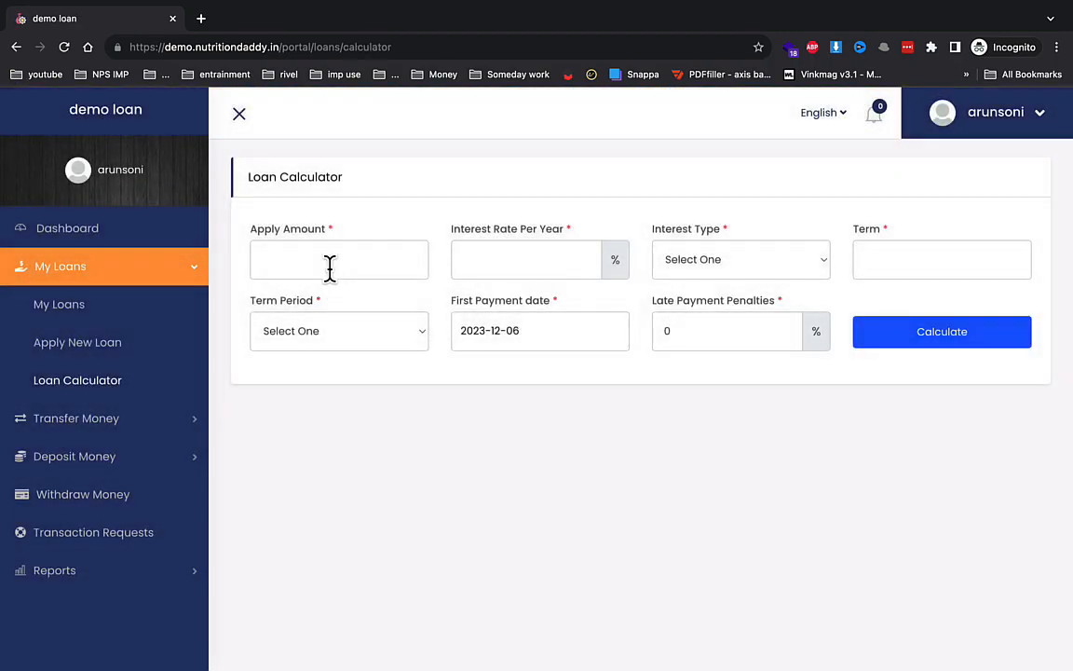
left_click(330, 264)
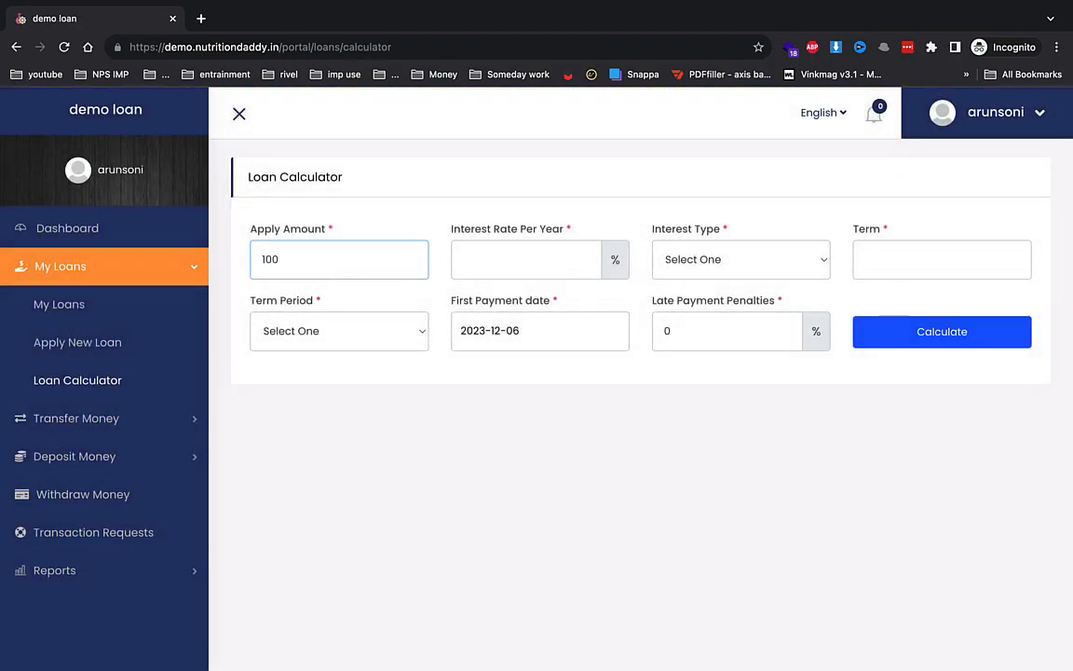
- Calculate a 1000 loan at 12% Flat Rate over 3 Months with 555 late penalties
key("Tab")
key("Tab")
left_click(706, 266)
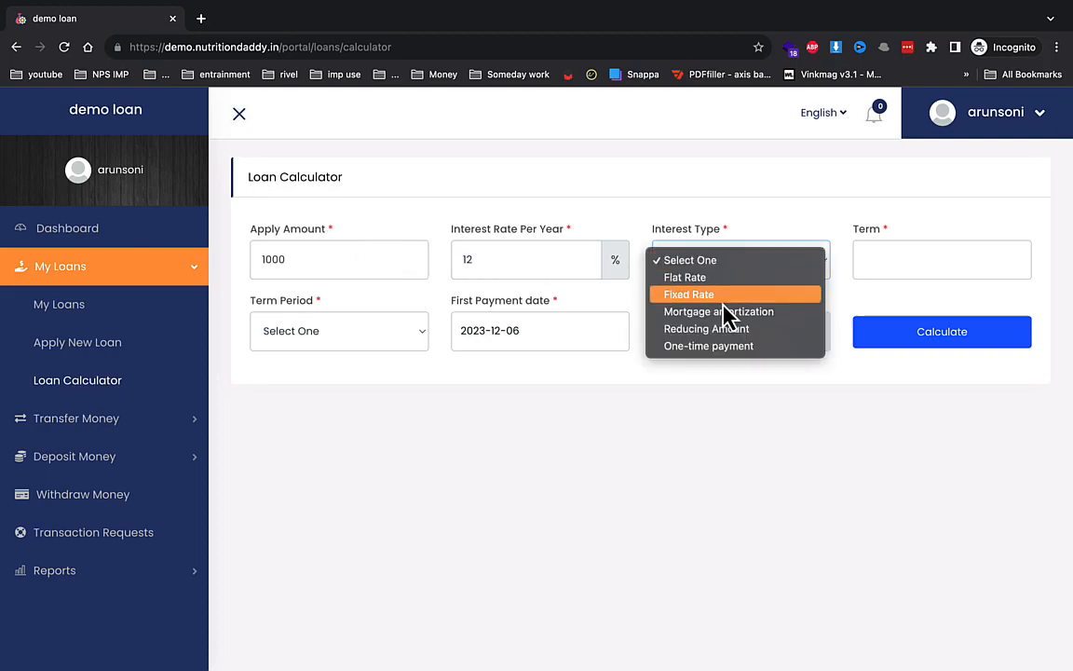
left_click(892, 248)
left_click(876, 264)
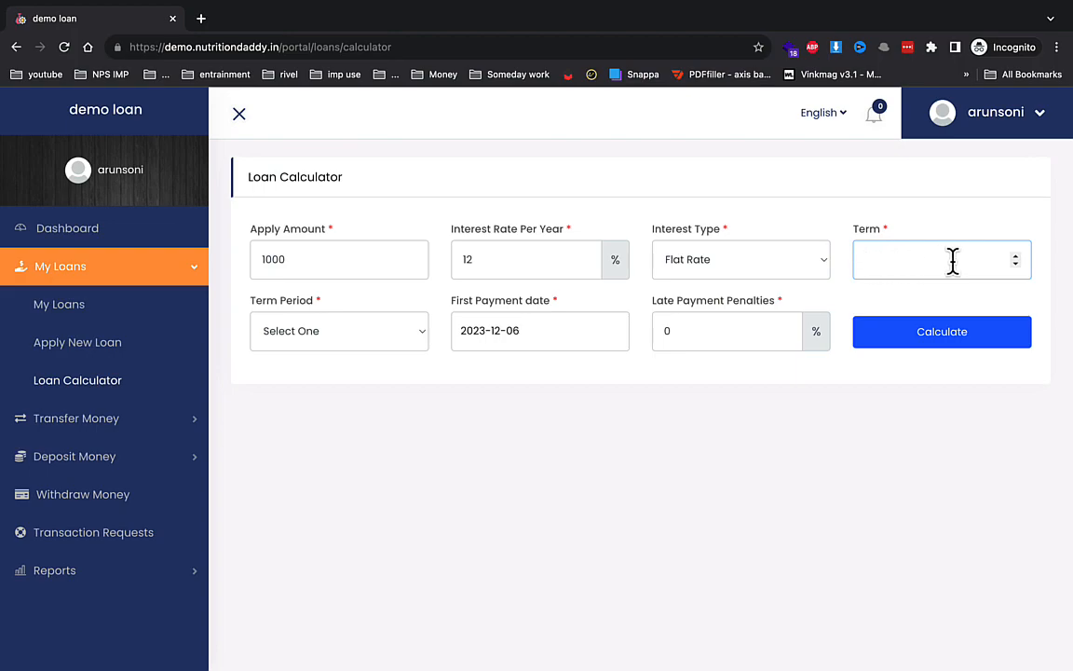
left_click(360, 341)
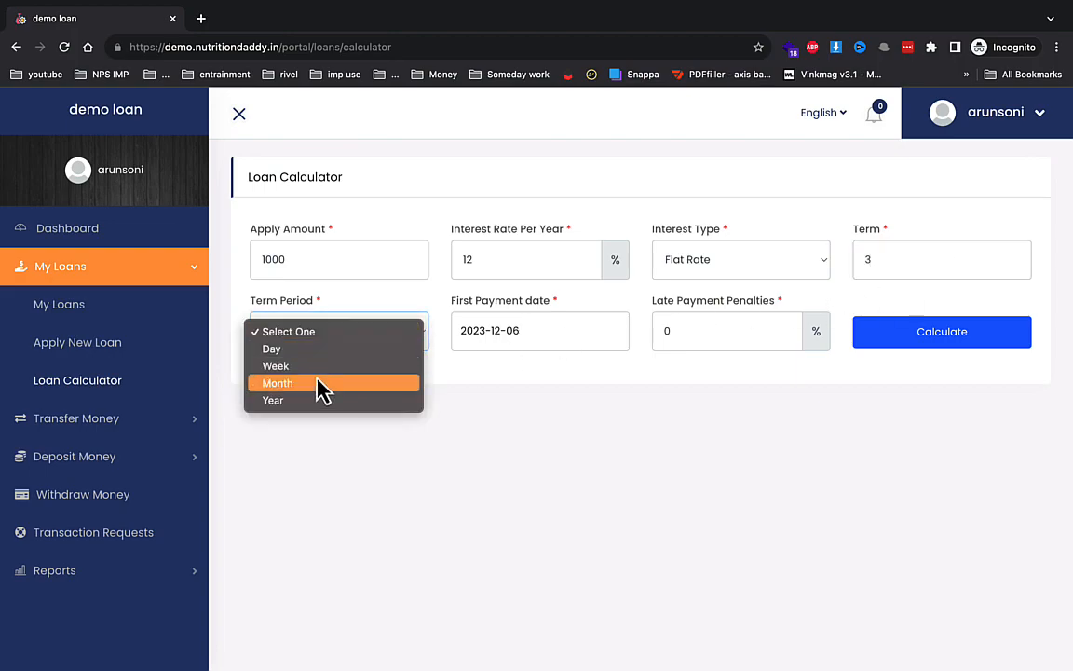
left_click(316, 383)
left_click_drag(702, 328, 655, 330)
type("555")
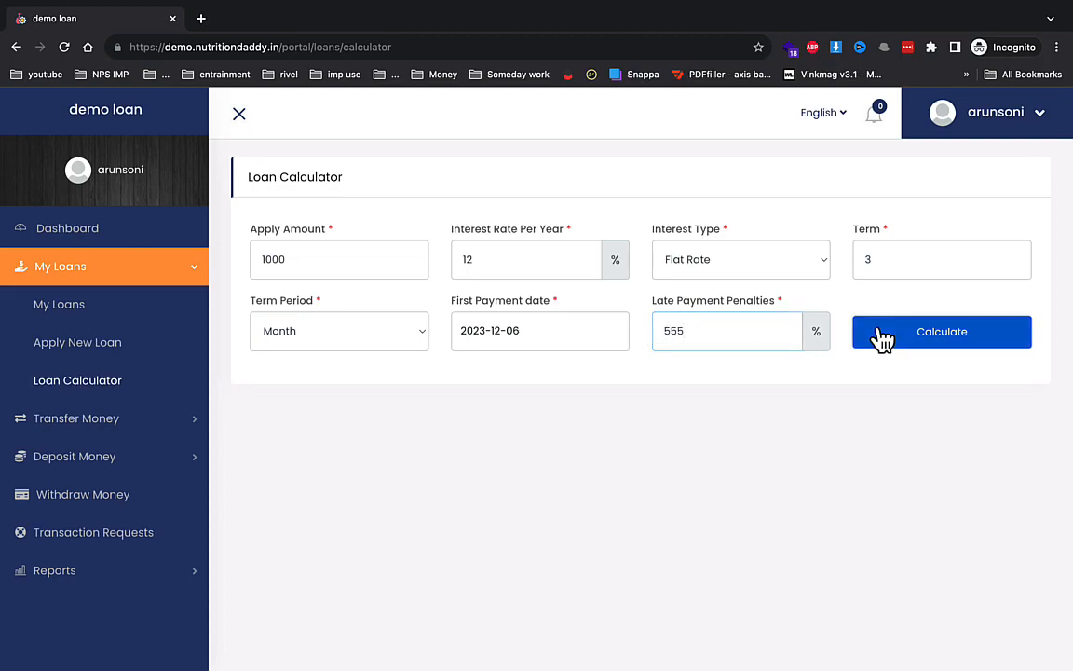
left_click(878, 336)
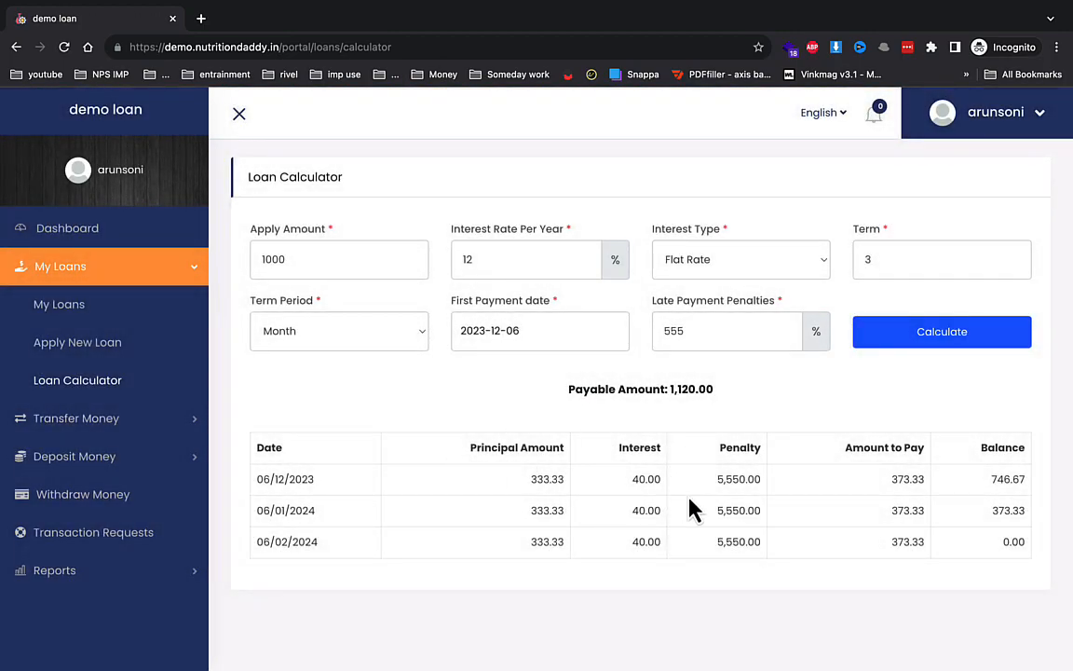